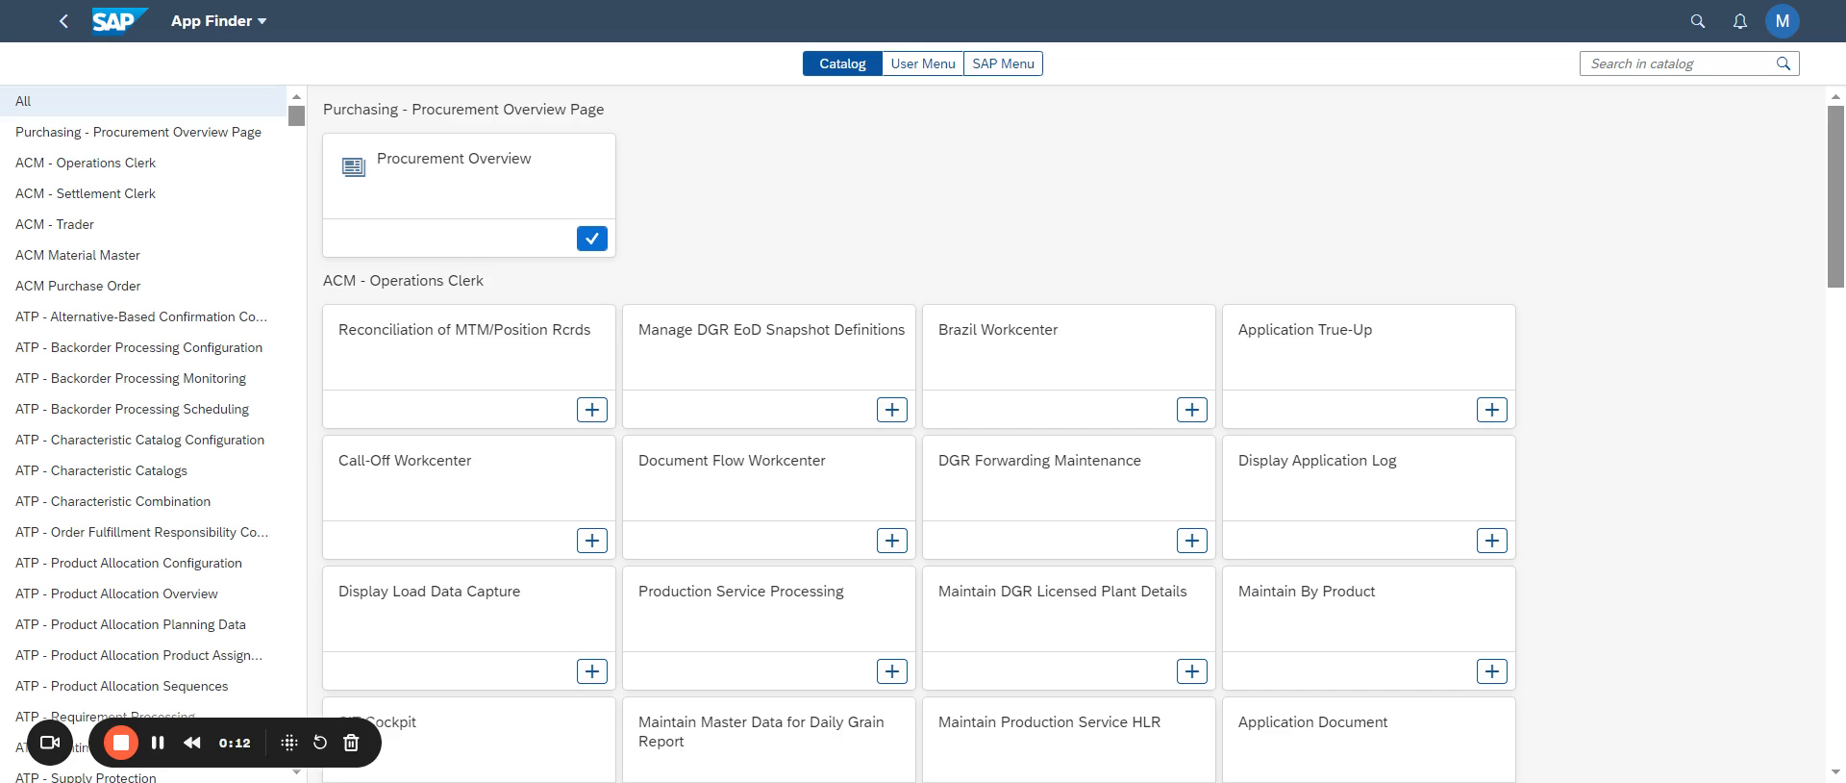
Step: Find transaction ME21N in the app catalog and open the advanced Create Purchase Order app
{"action": "left_click", "coordinate": [1606, 66]}
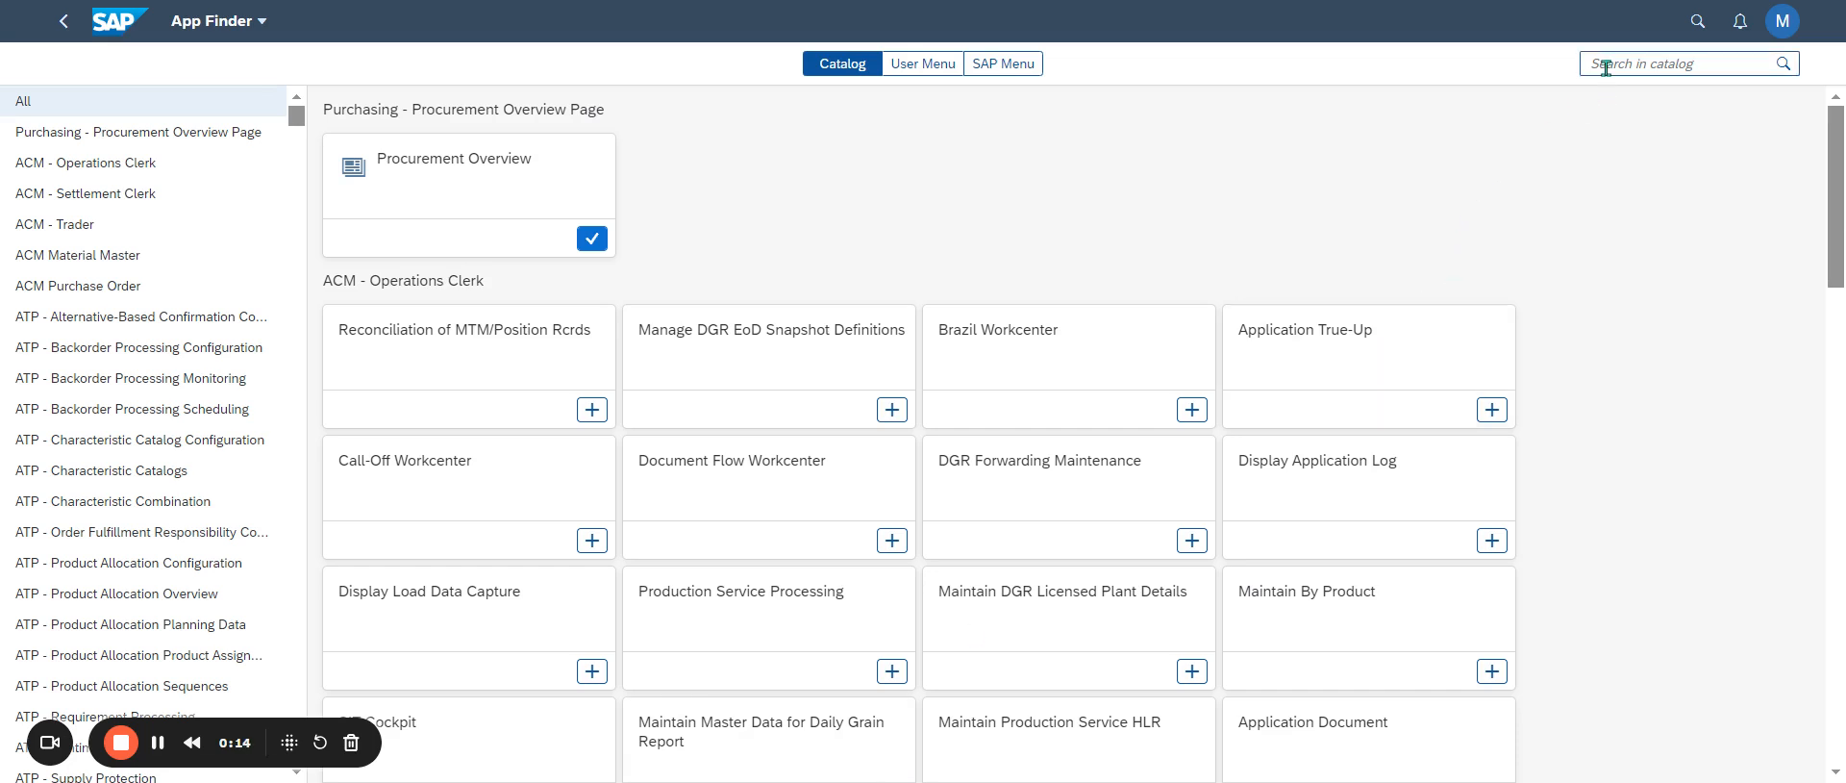
{"action": "type", "text": "ME21N"}
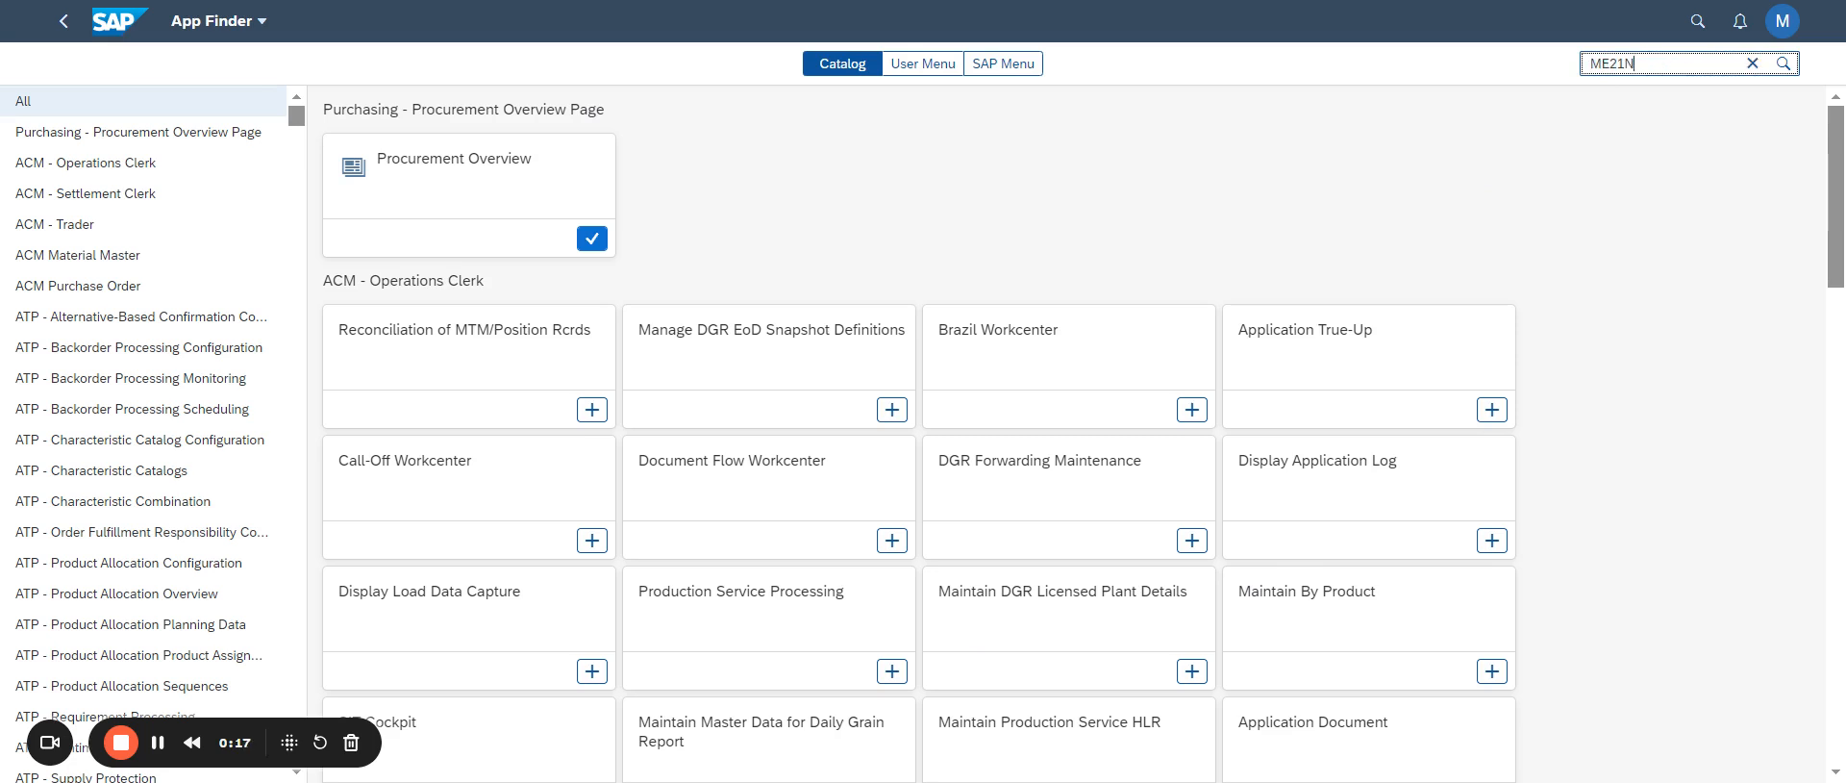
{"action": "key", "text": "Return"}
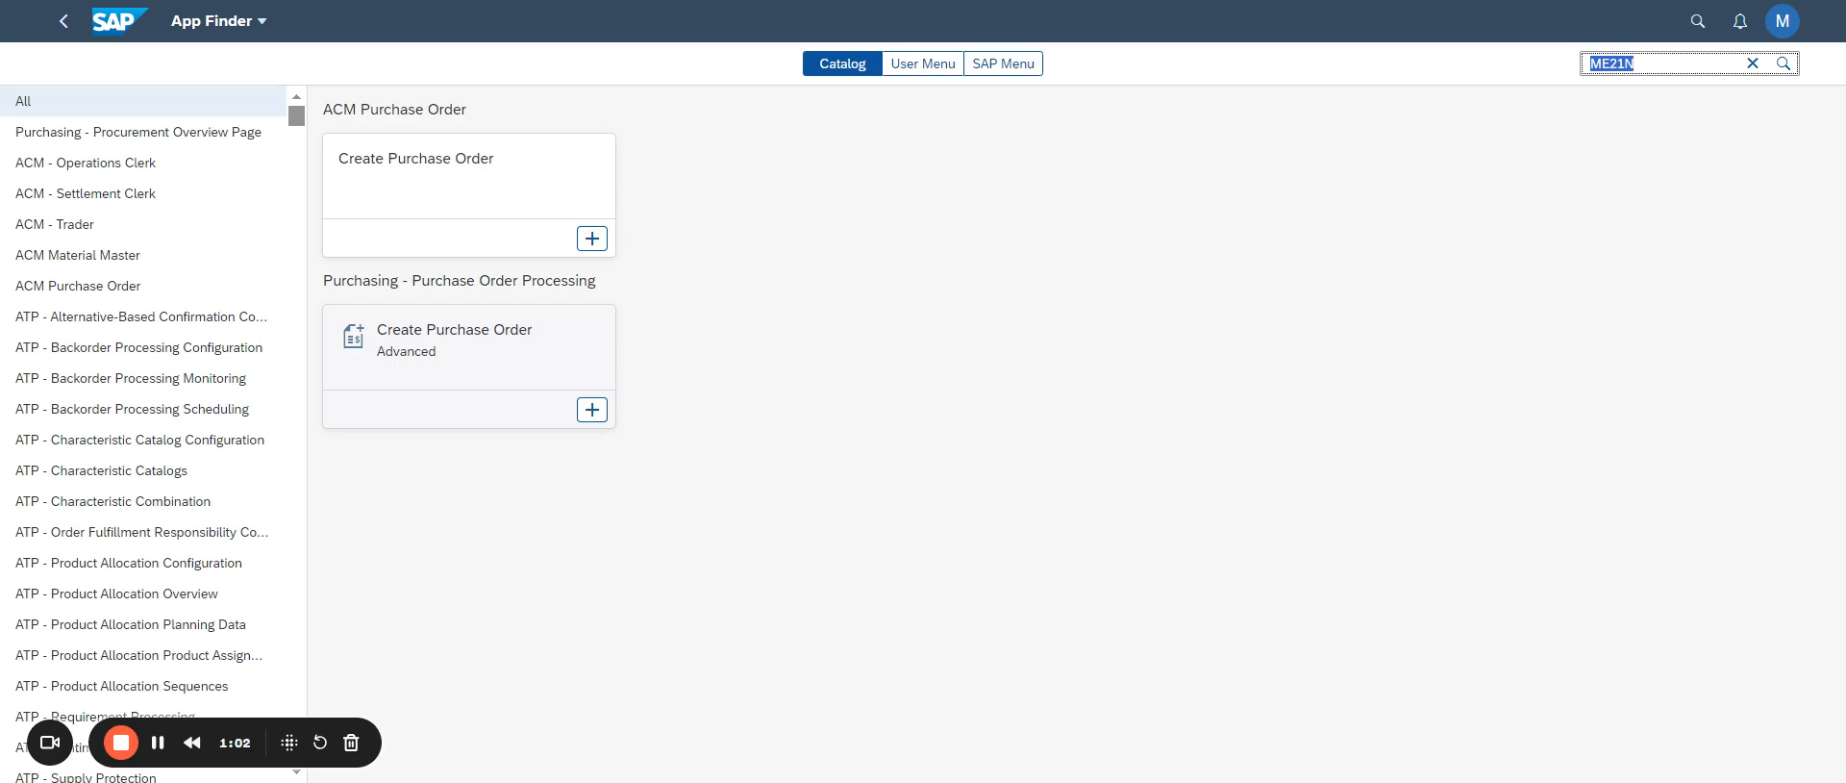
{"action": "left_click", "coordinate": [453, 379]}
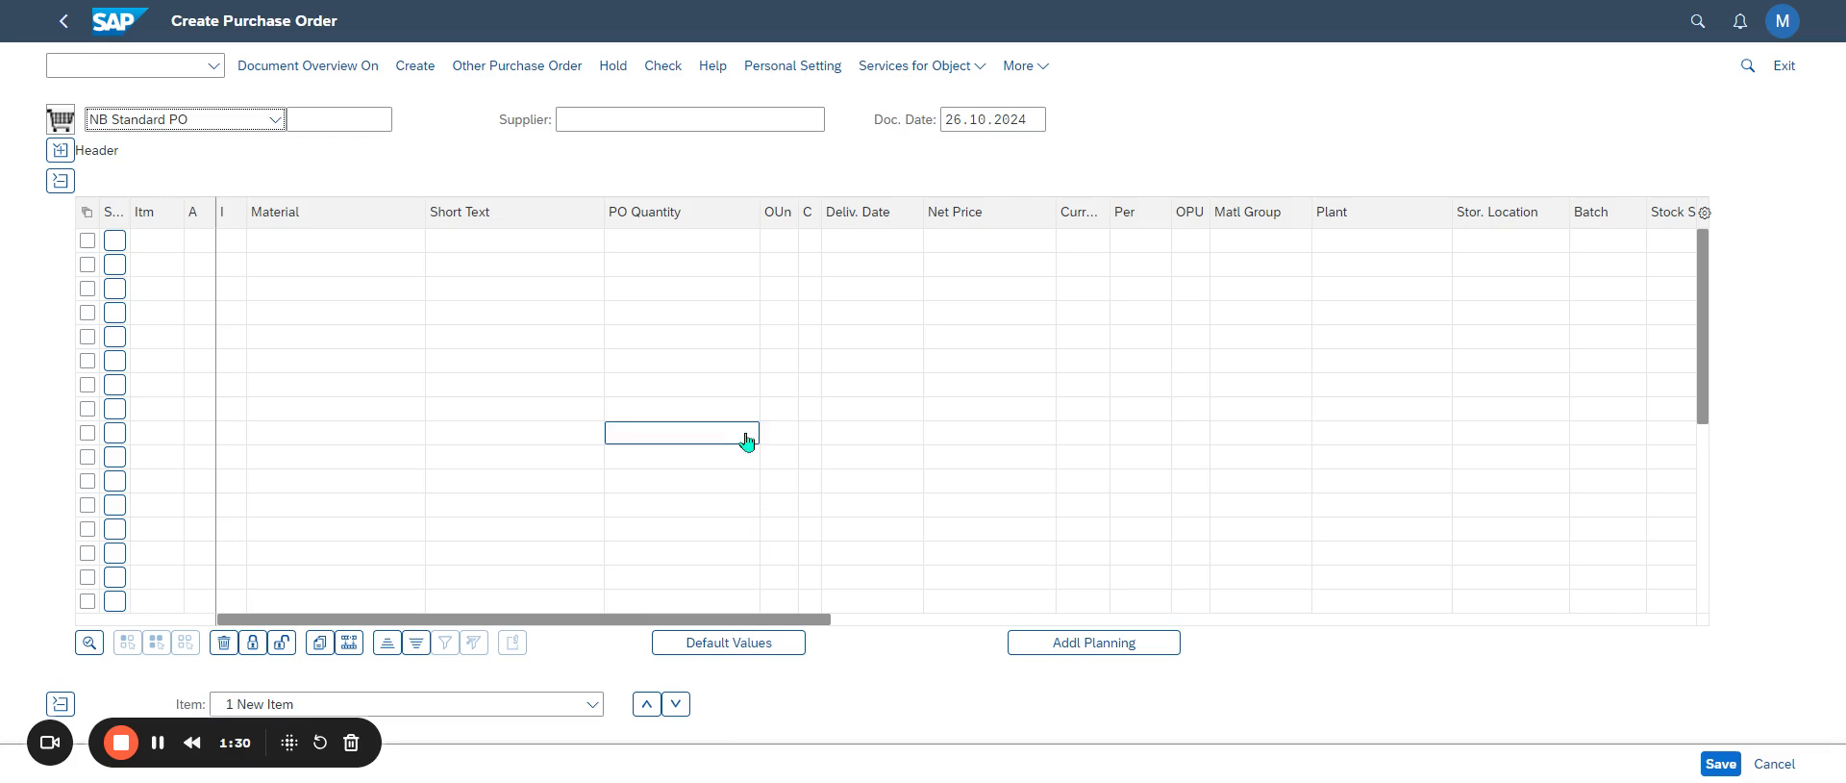
Step: Collapse and re-expand the item overview, and expand the order header to show its organizational data
{"action": "left_click", "coordinate": [60, 180]}
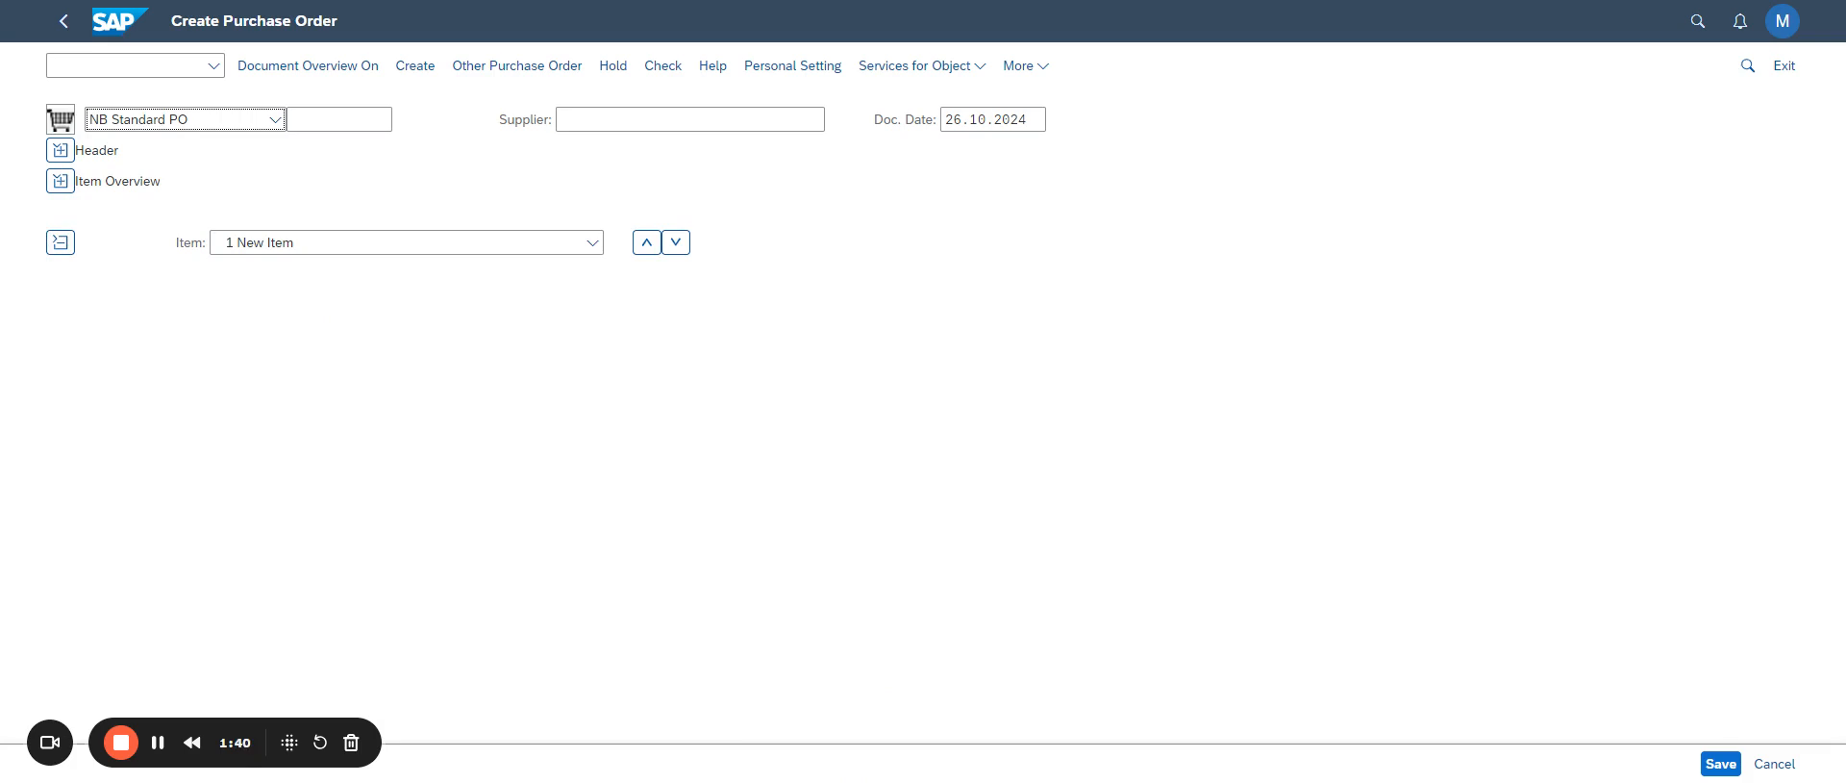
{"action": "left_click", "coordinate": [54, 188]}
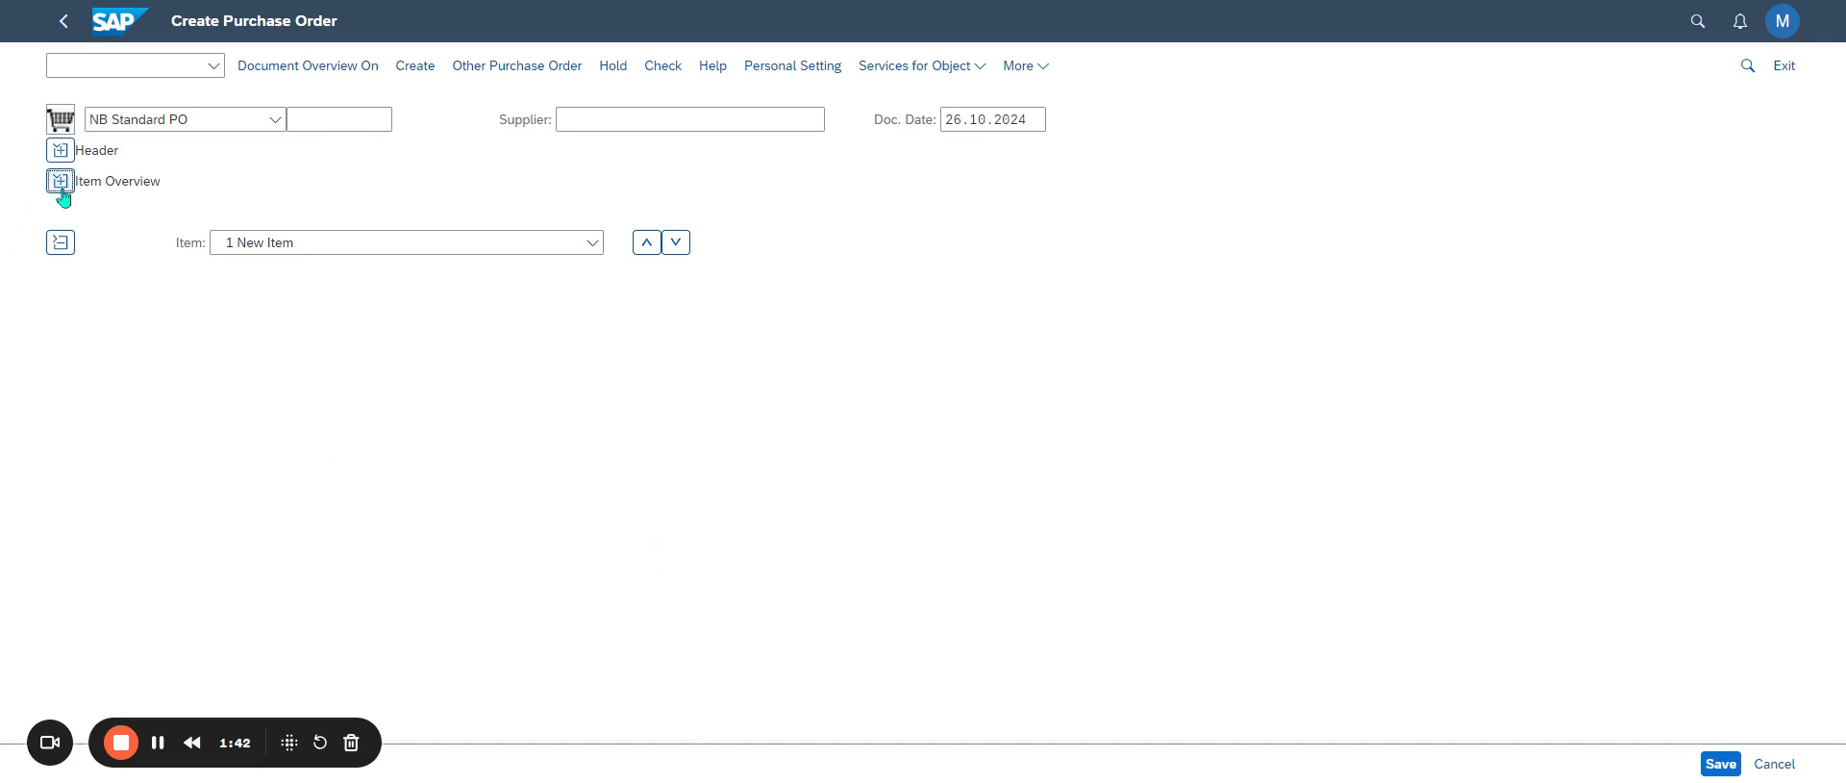
{"action": "left_click", "coordinate": [60, 152]}
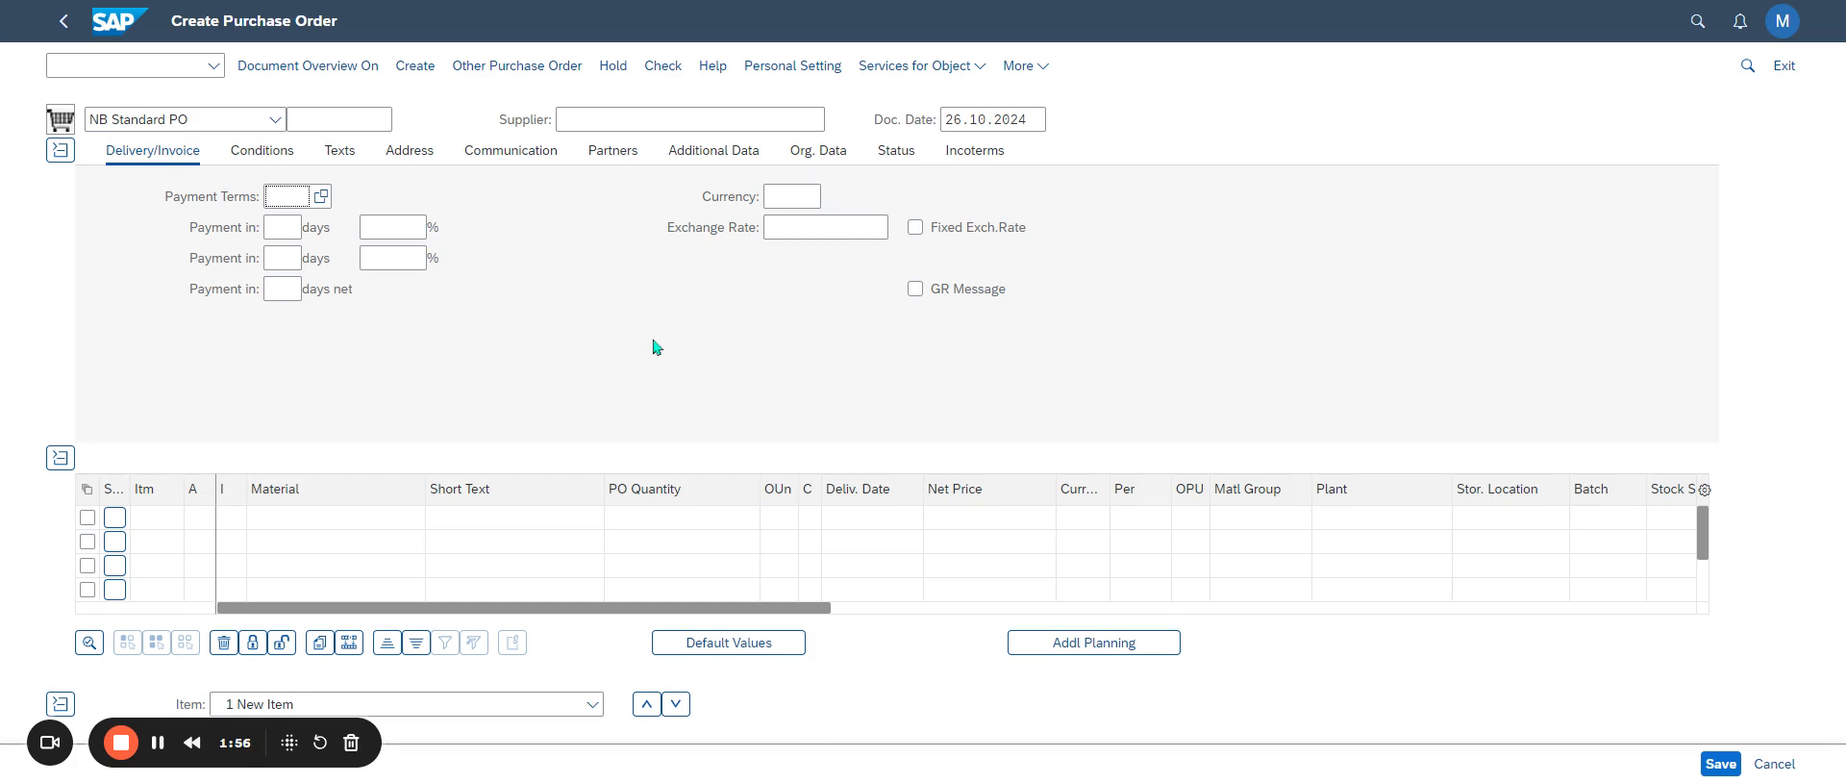
{"action": "left_click", "coordinate": [818, 151]}
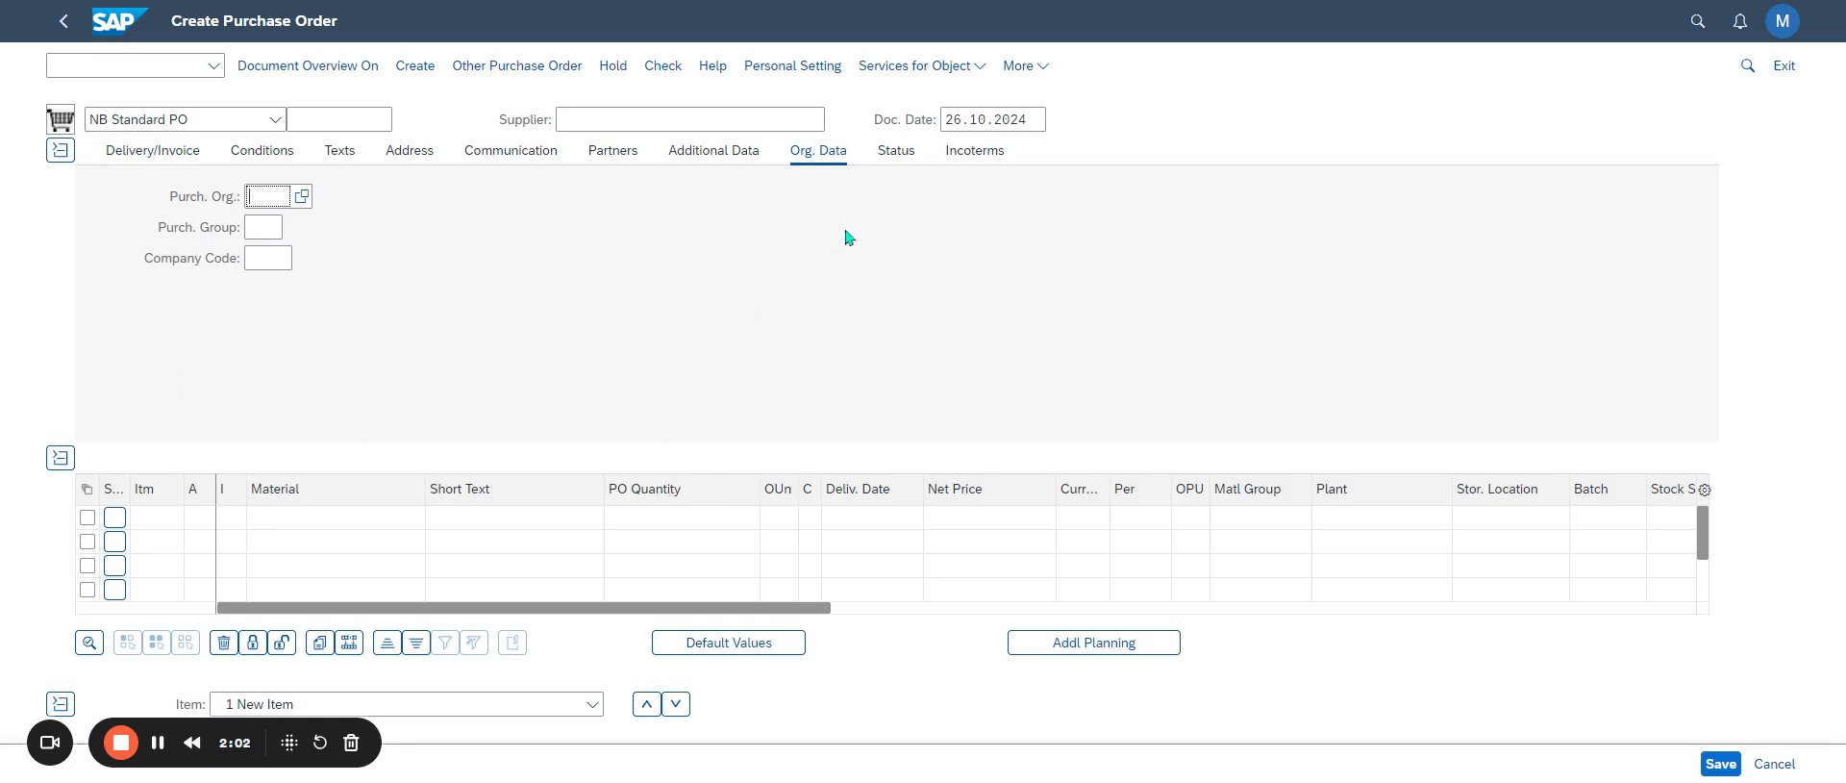
Step: In the personal settings, set the default header values to purchasing organization 1032, purchasing group Z02 Ach. Opérationels and company code 1032 FIDUCIAL INFORMATIQUE
{"action": "left_click", "coordinate": [794, 66]}
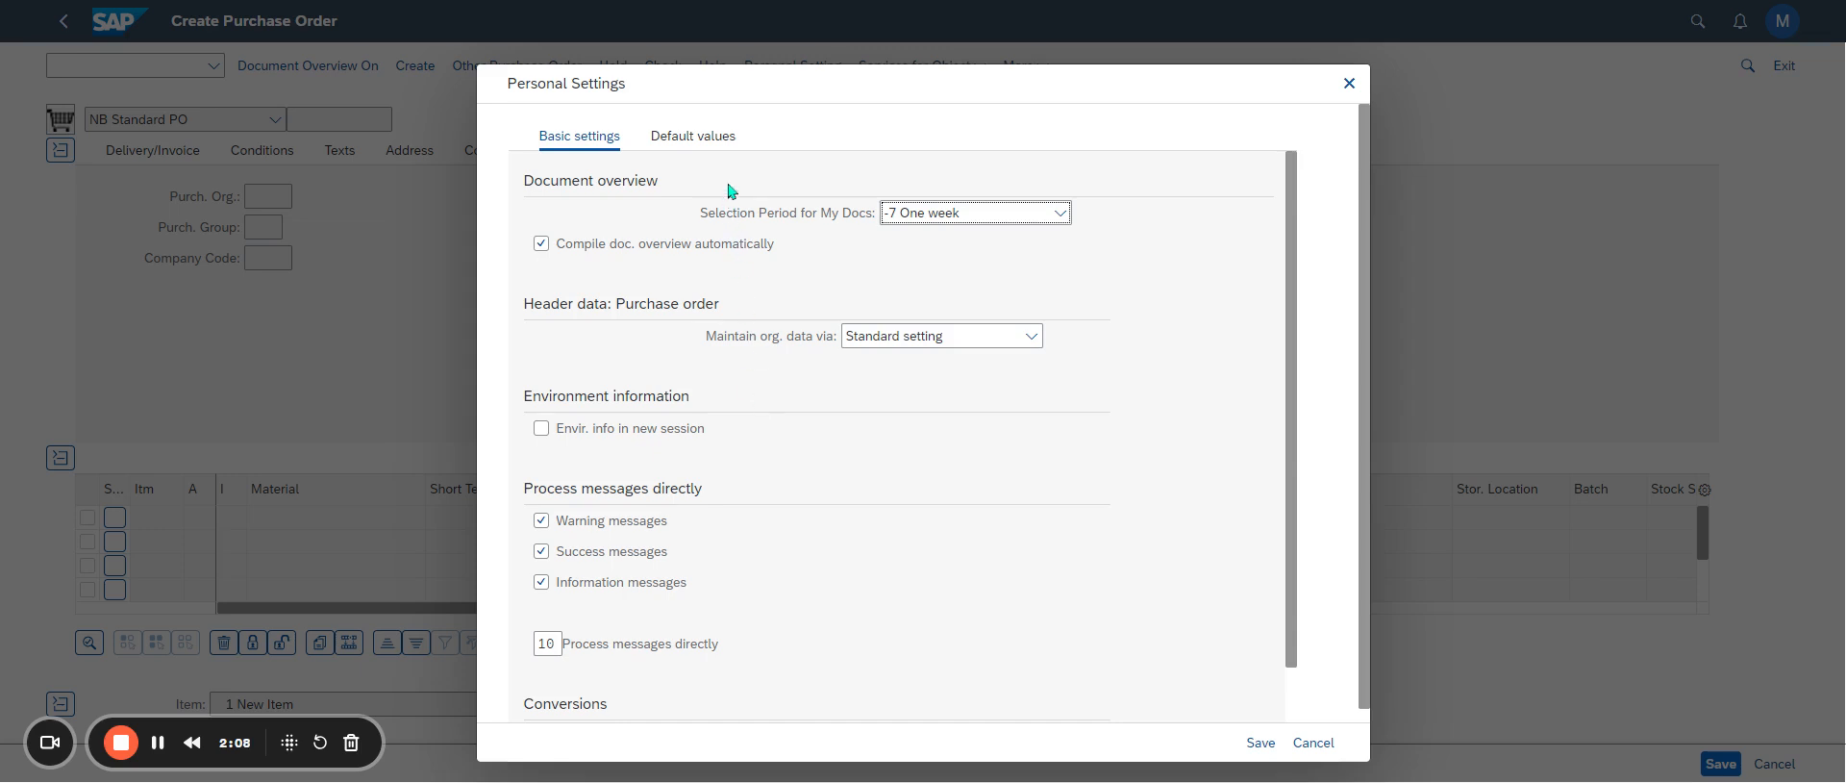
{"action": "left_click", "coordinate": [706, 142]}
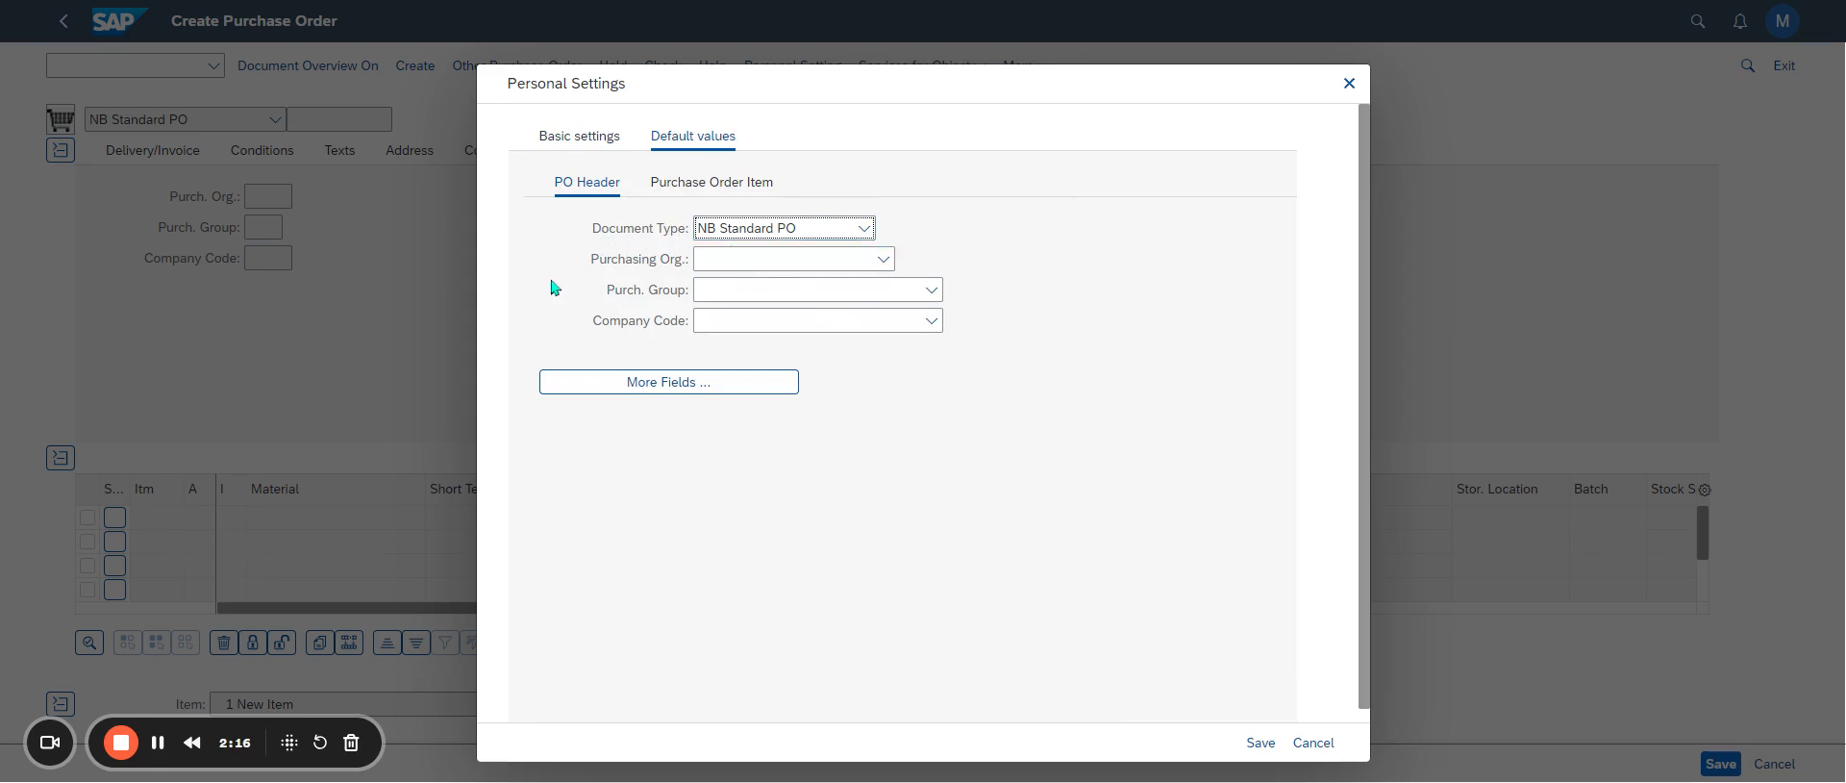
{"action": "left_click", "coordinate": [882, 258]}
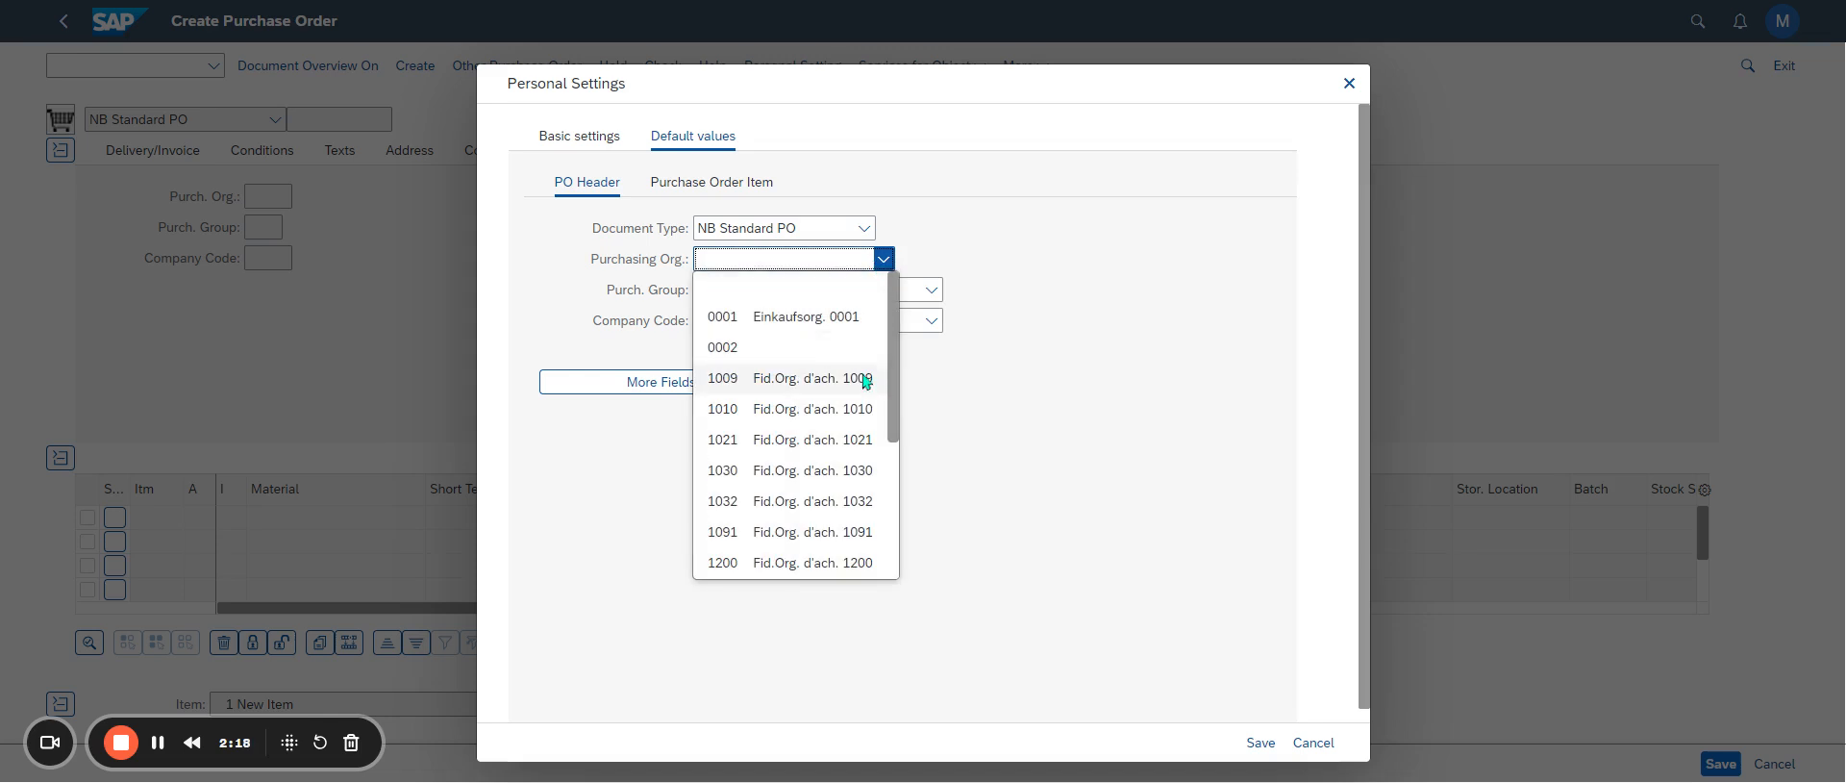
{"action": "left_click", "coordinate": [798, 501]}
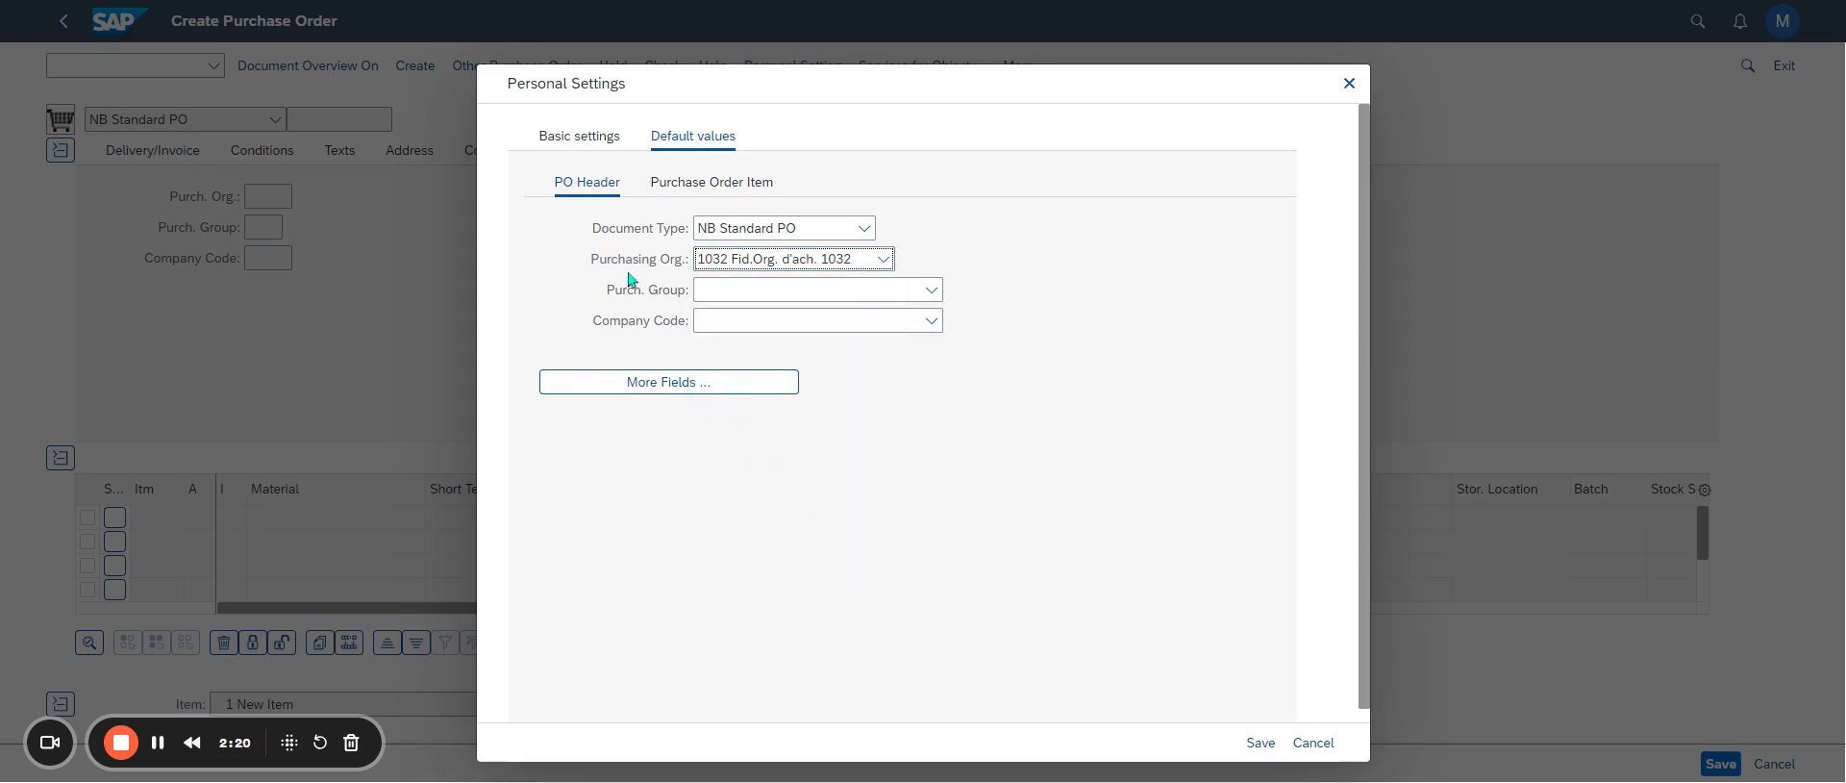
{"action": "left_click", "coordinate": [868, 289]}
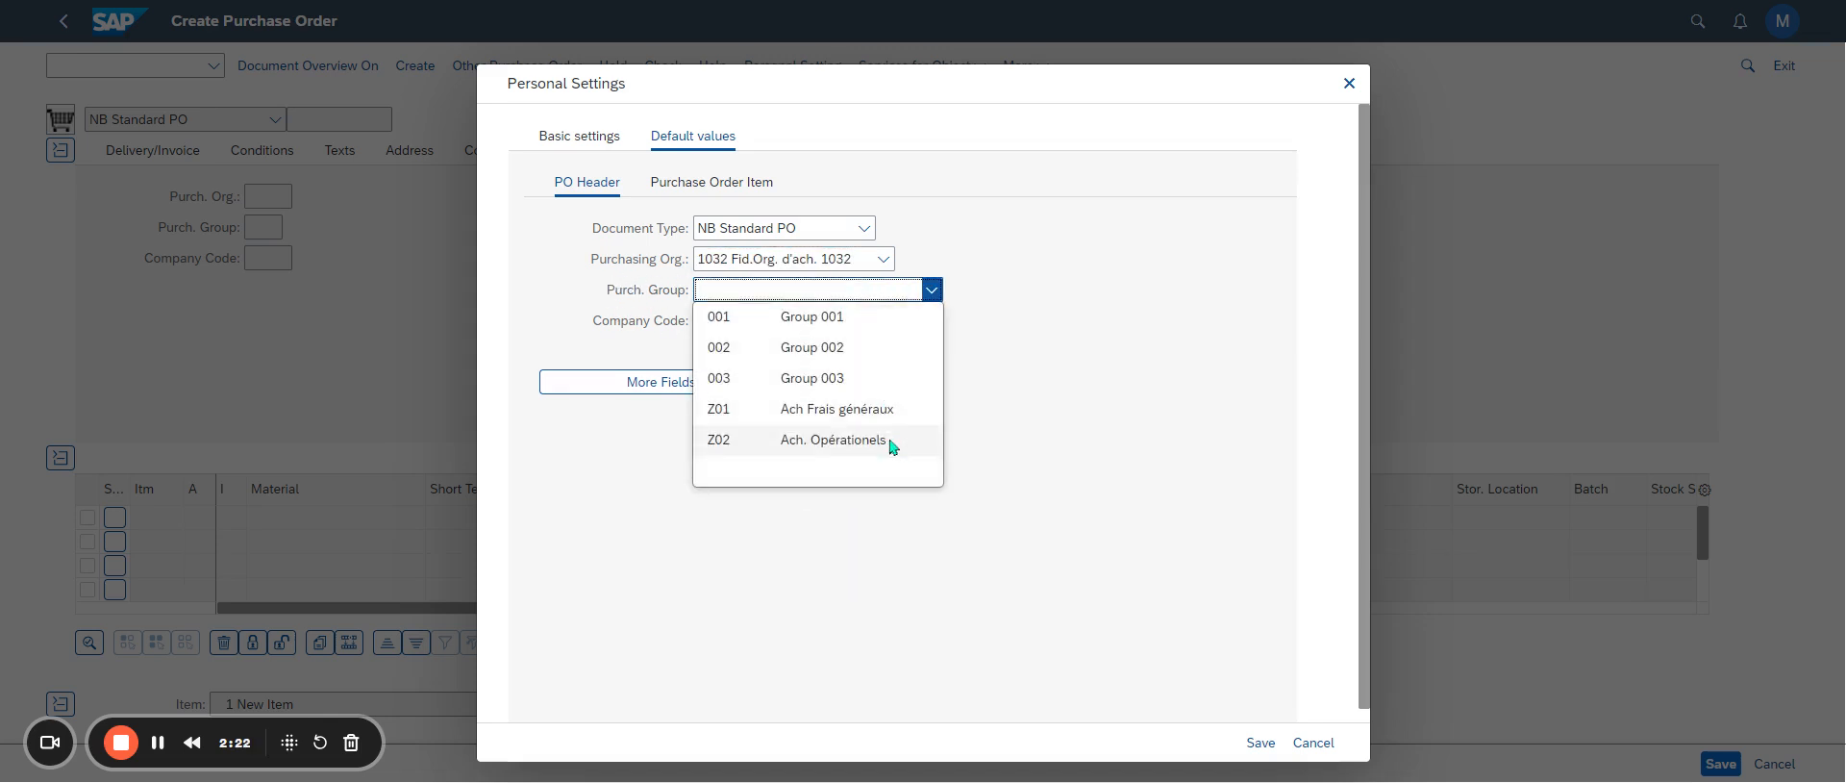
{"action": "left_click", "coordinate": [833, 440]}
{"action": "left_click", "coordinate": [813, 321]}
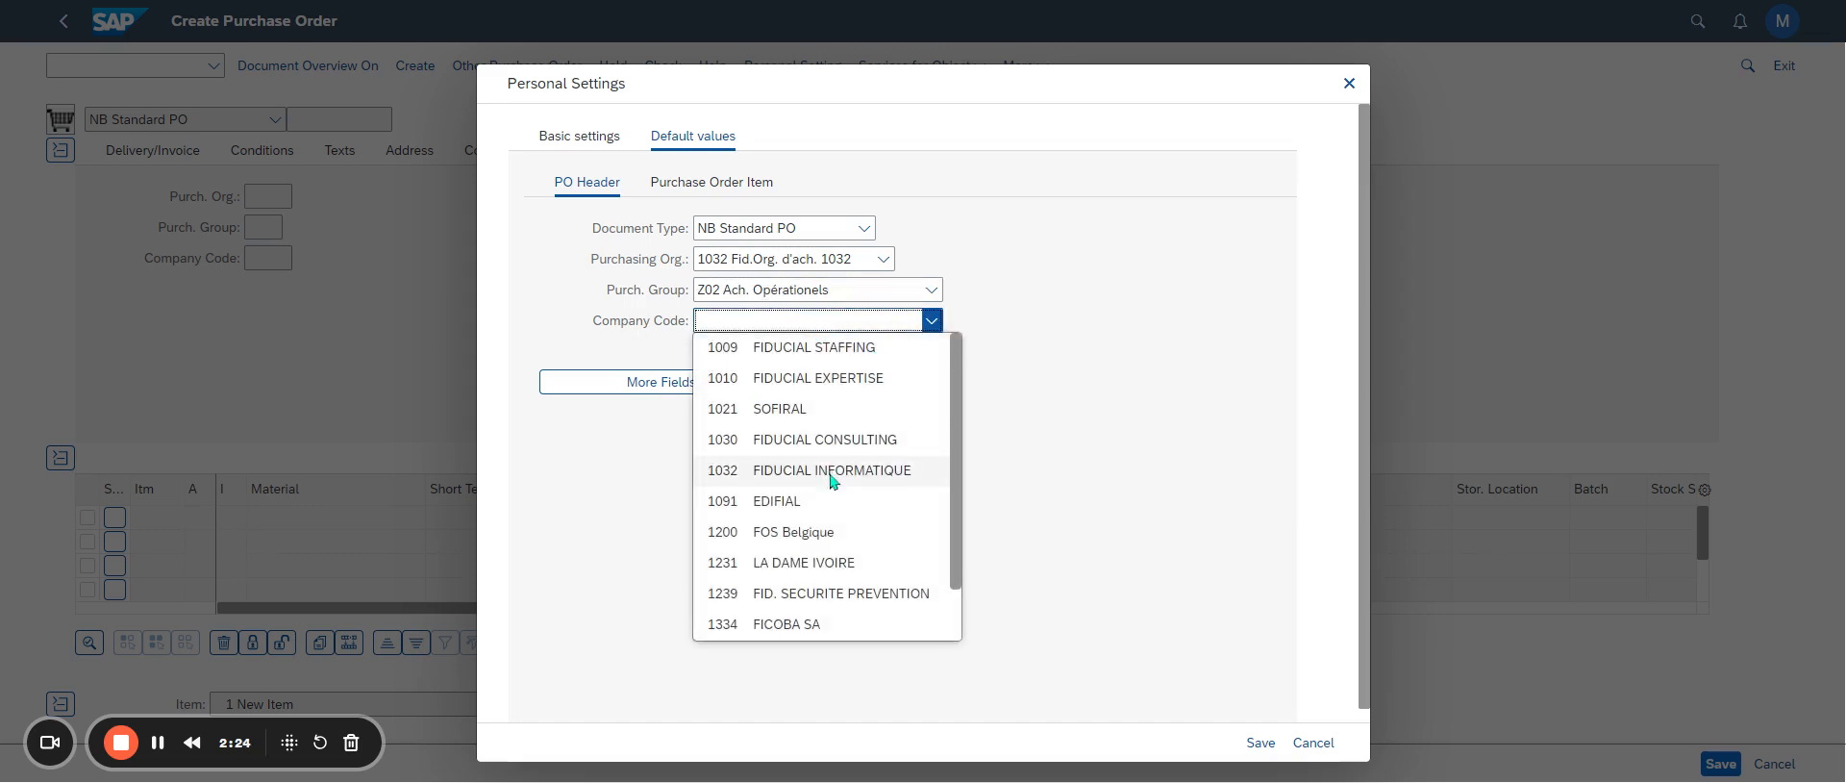
{"action": "left_click", "coordinate": [832, 470]}
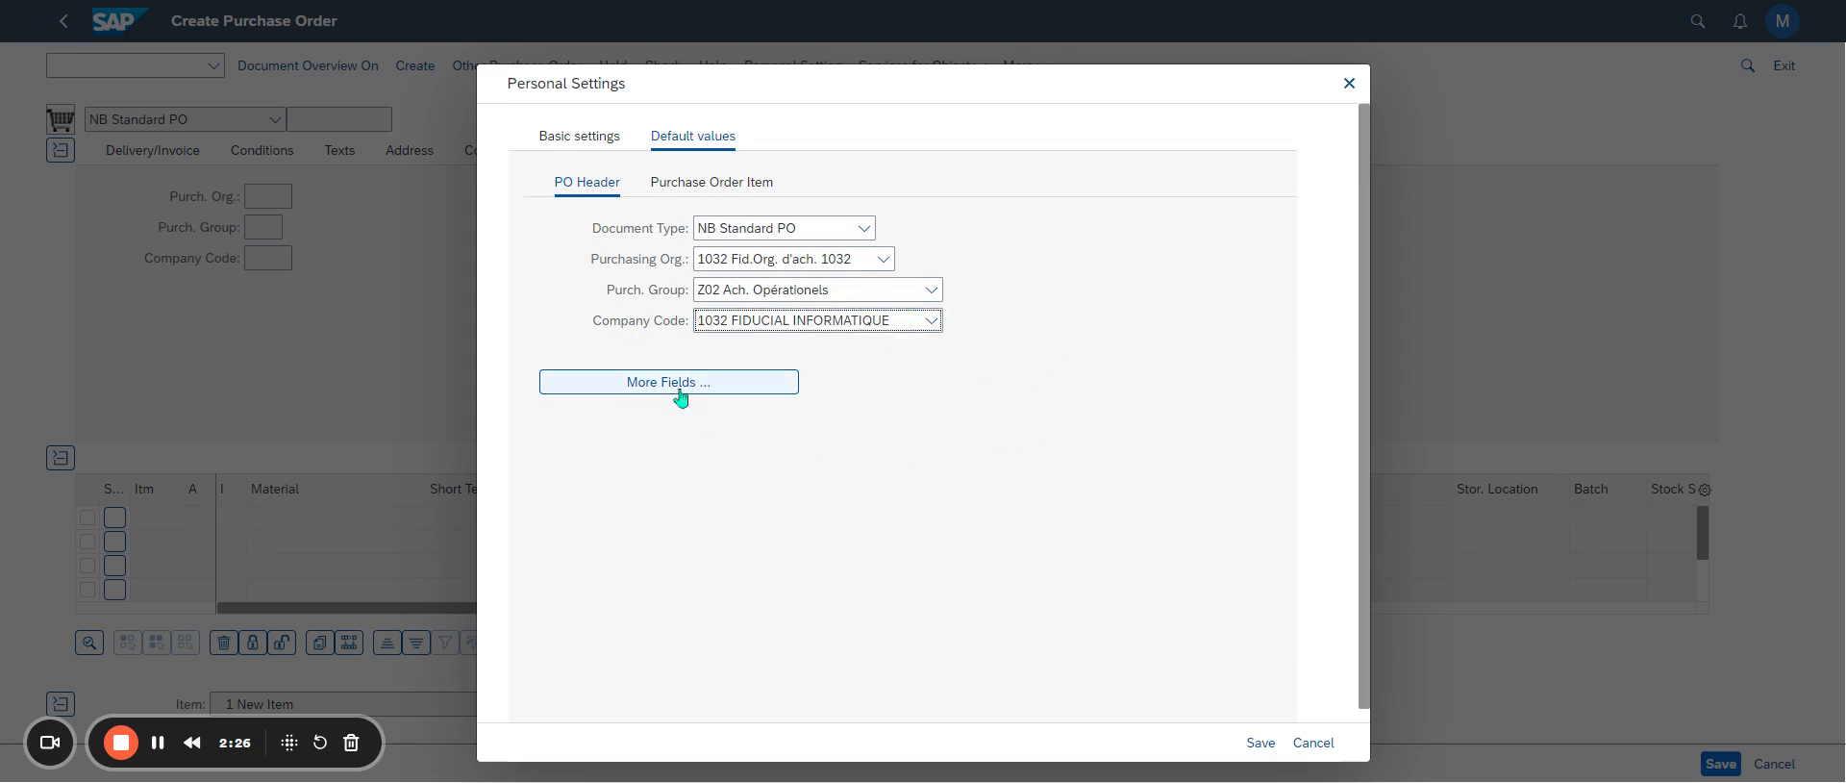
Step: Set the default plant for purchase order items to 1032
{"action": "left_click", "coordinate": [712, 190]}
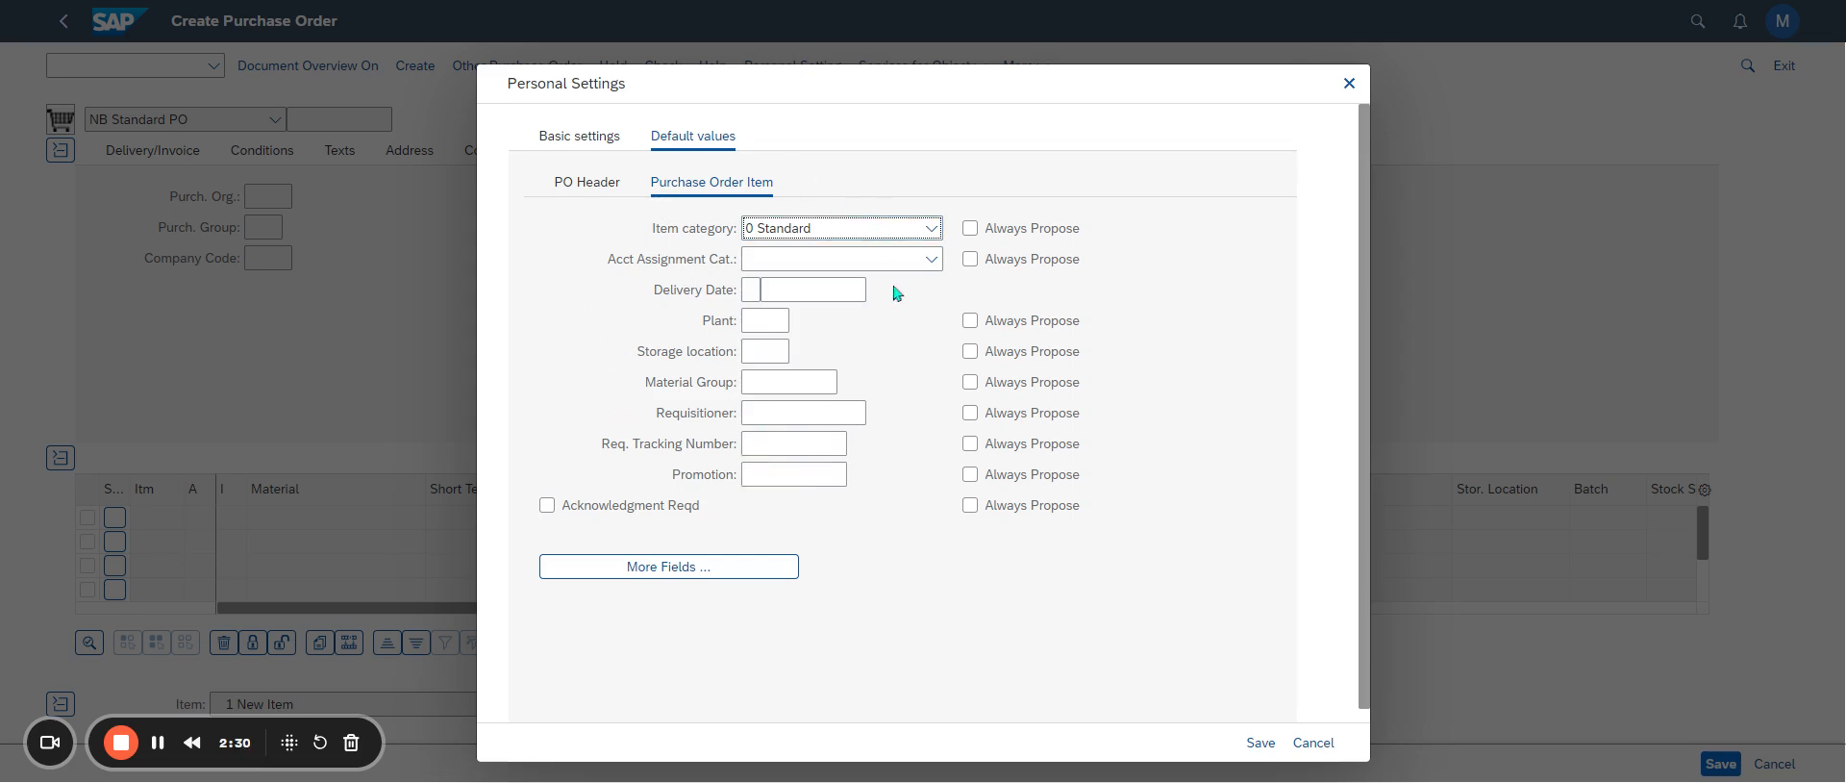
{"action": "left_click", "coordinate": [765, 321]}
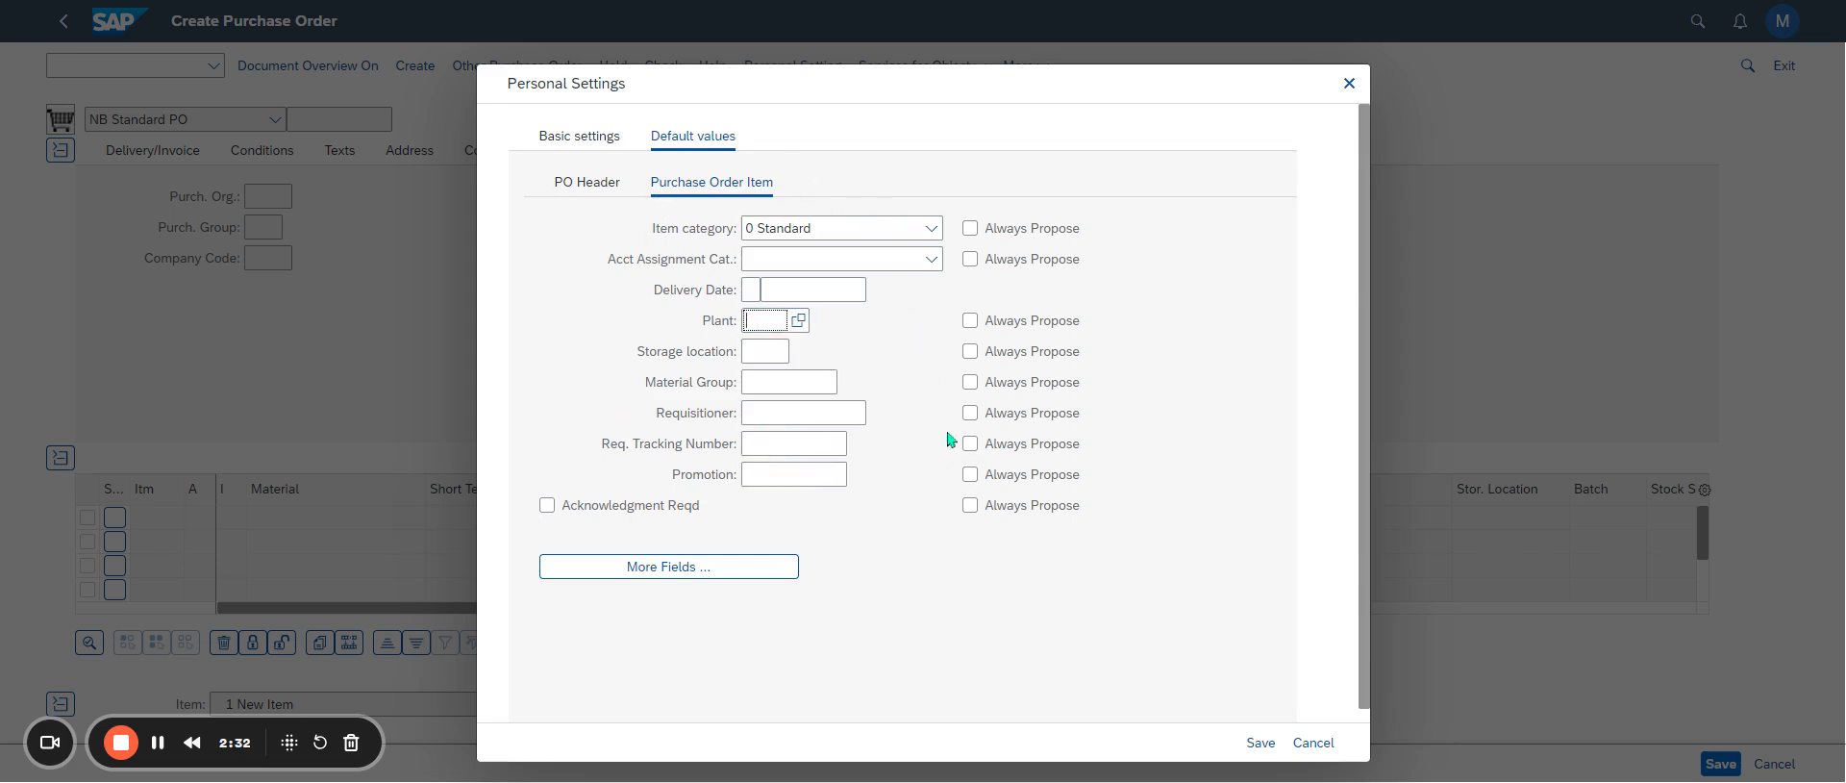
{"action": "type", "text": "1032"}
{"action": "left_click", "coordinate": [923, 411]}
Step: Choose 121A Dardilly Ventes as the default storage location from the value help for plant 1032
{"action": "left_click", "coordinate": [769, 351]}
{"action": "key", "text": "F4"}
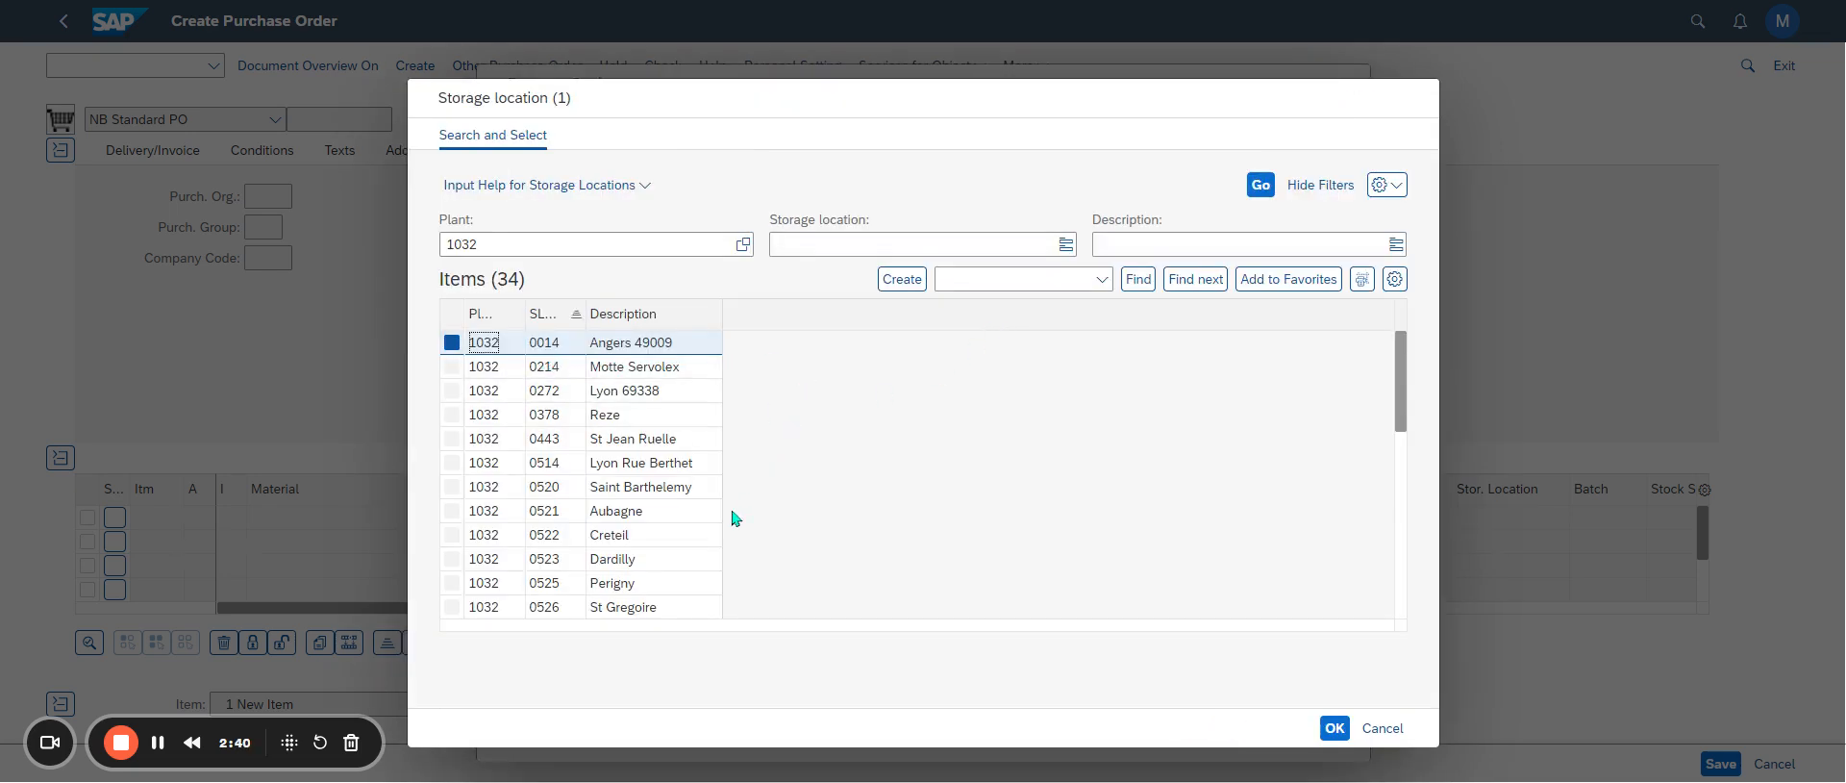
{"action": "scroll", "coordinate": [712, 525], "scroll_direction": "down", "scroll_amount": 1}
{"action": "scroll", "coordinate": [731, 567], "scroll_direction": "up", "scroll_amount": 1}
{"action": "scroll", "coordinate": [722, 565], "scroll_direction": "down", "scroll_amount": 10}
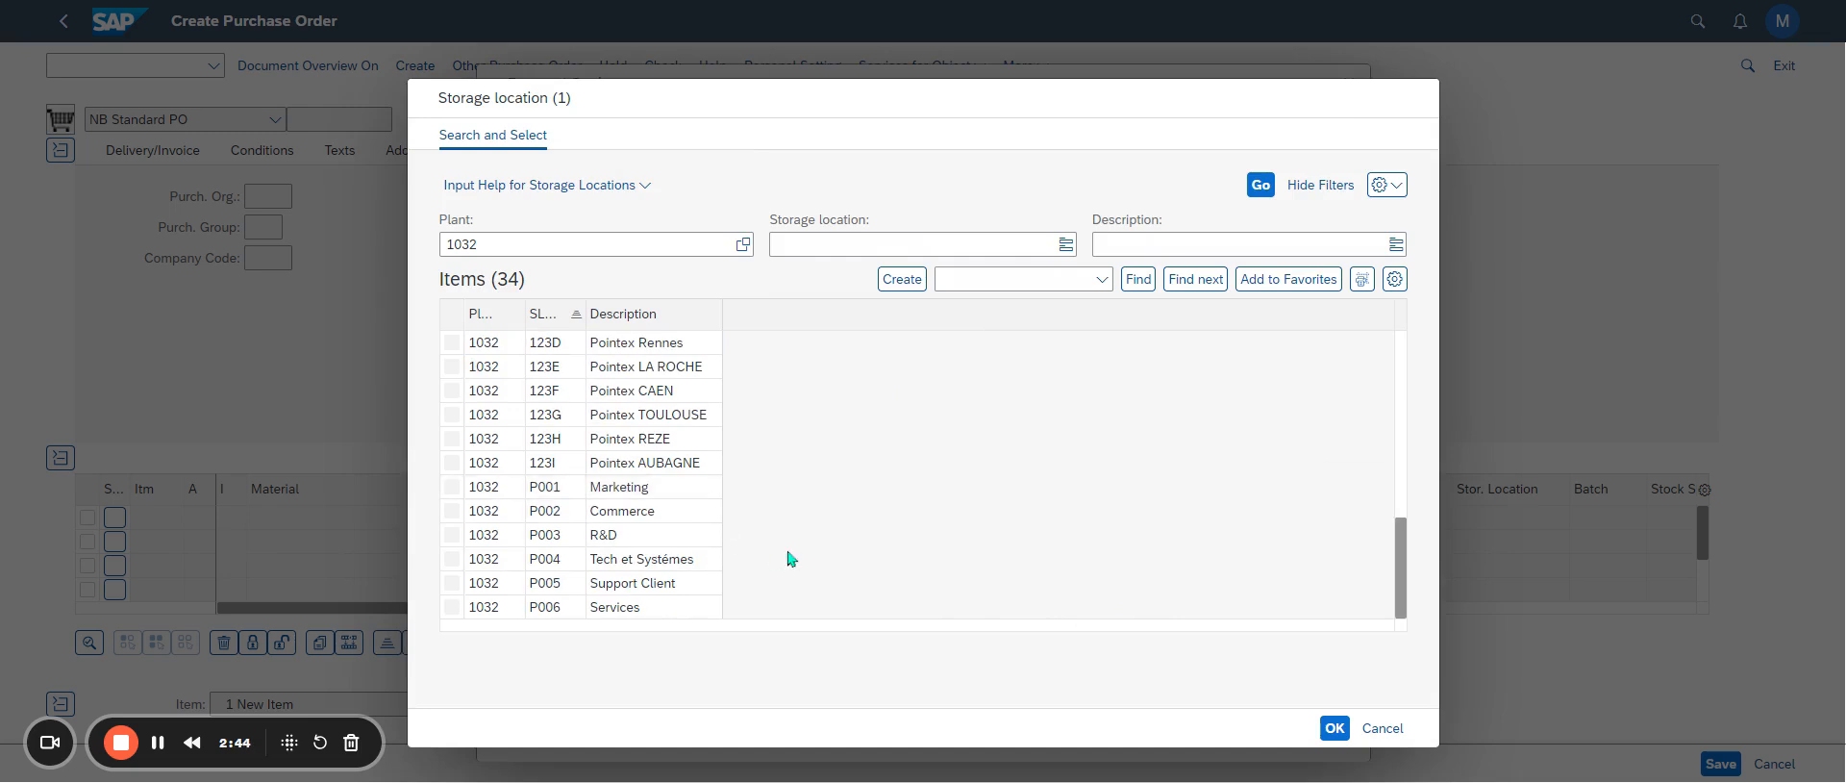
{"action": "scroll", "coordinate": [634, 547], "scroll_direction": "up", "scroll_amount": 5}
{"action": "scroll", "coordinate": [673, 542], "scroll_direction": "up", "scroll_amount": 3}
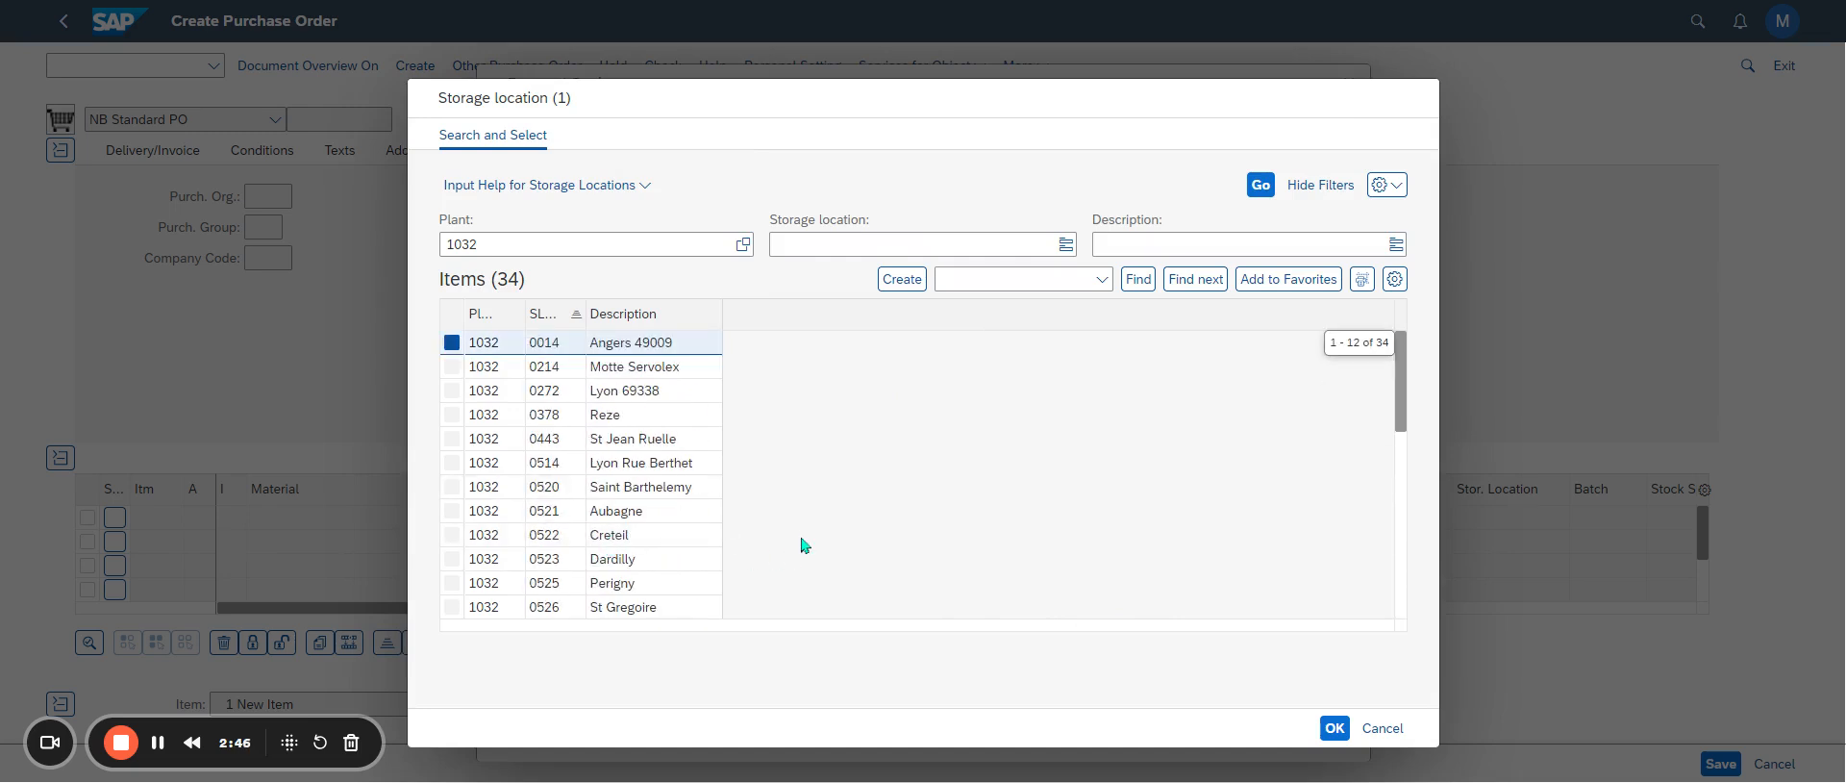
{"action": "scroll", "coordinate": [841, 573], "scroll_direction": "down", "scroll_amount": 1}
{"action": "scroll", "coordinate": [819, 569], "scroll_direction": "down", "scroll_amount": 1}
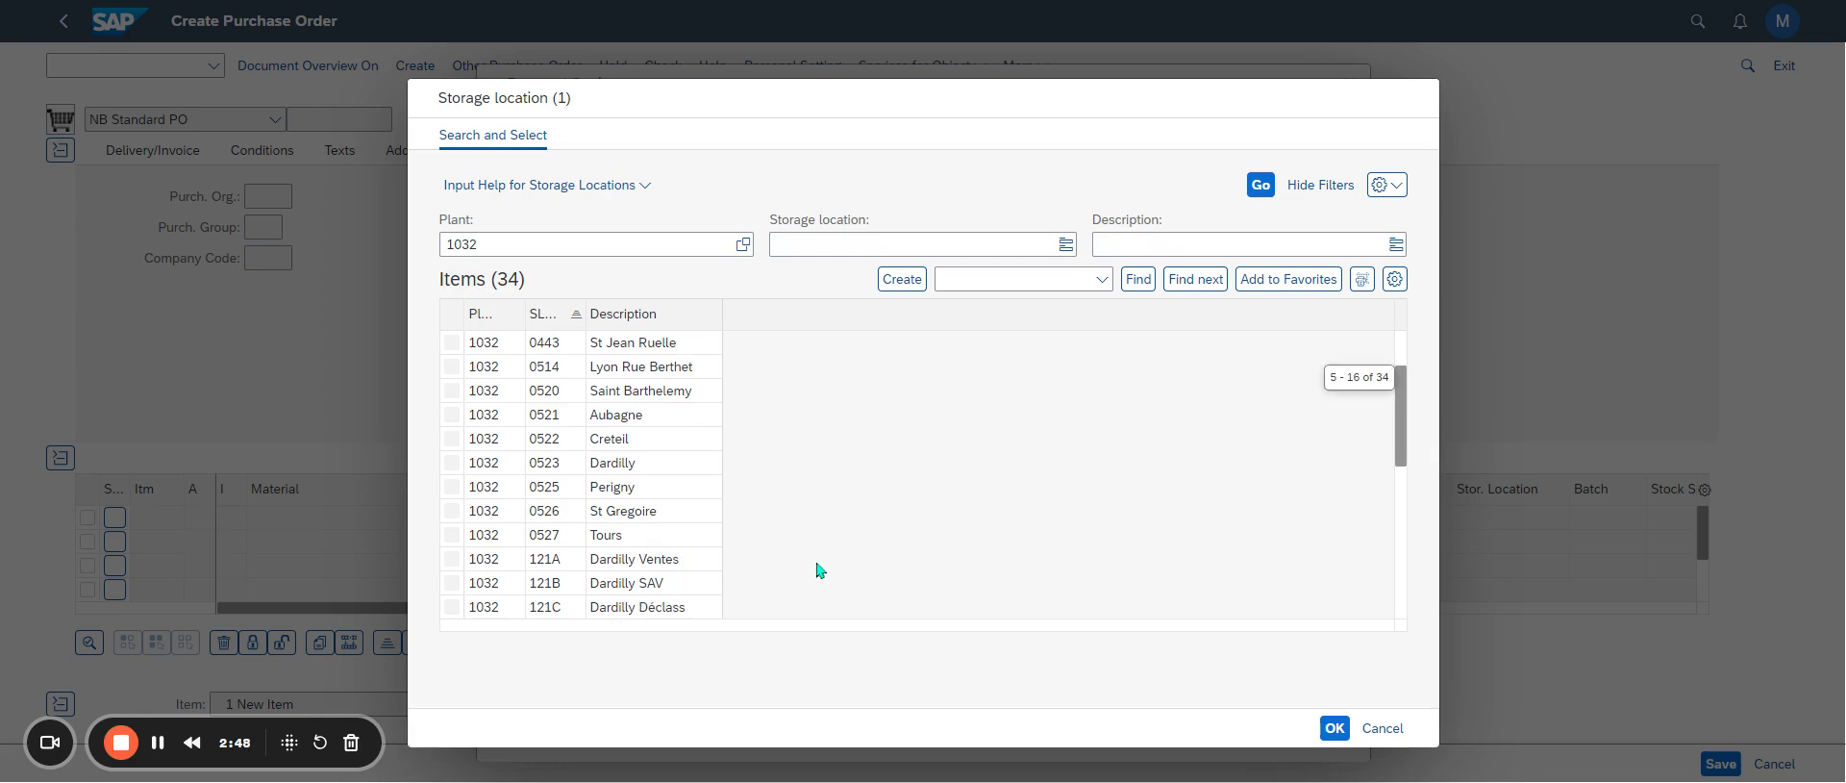
{"action": "left_click", "coordinate": [660, 560]}
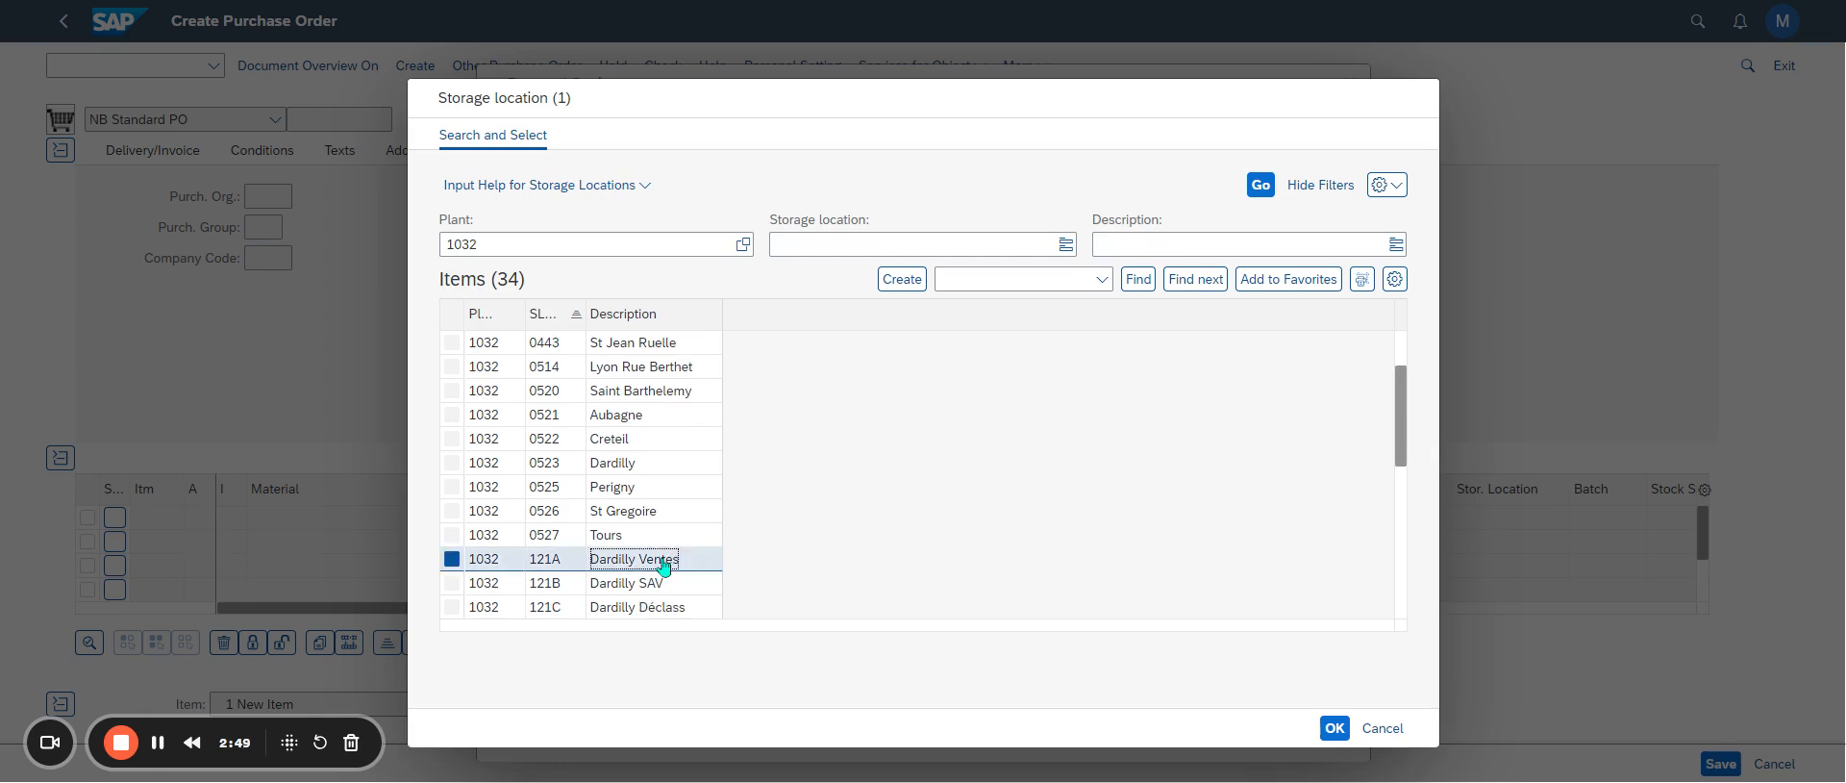
{"action": "left_click", "coordinate": [1335, 728]}
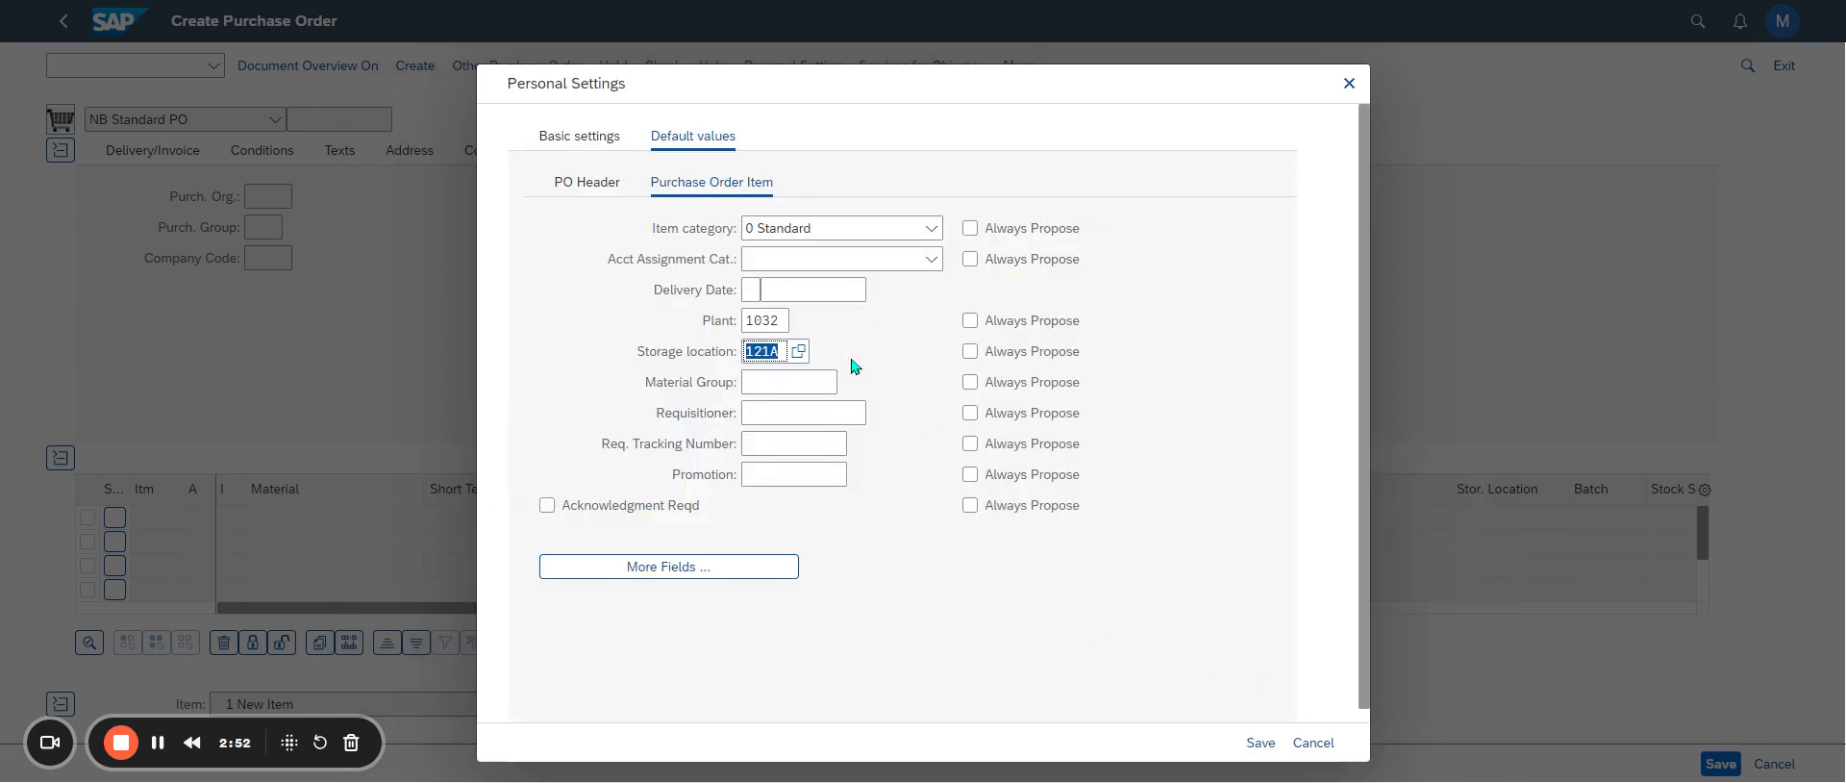
Step: Mark acknowledgment as required in the item defaults and save the personal settings
{"action": "left_click", "coordinate": [808, 442]}
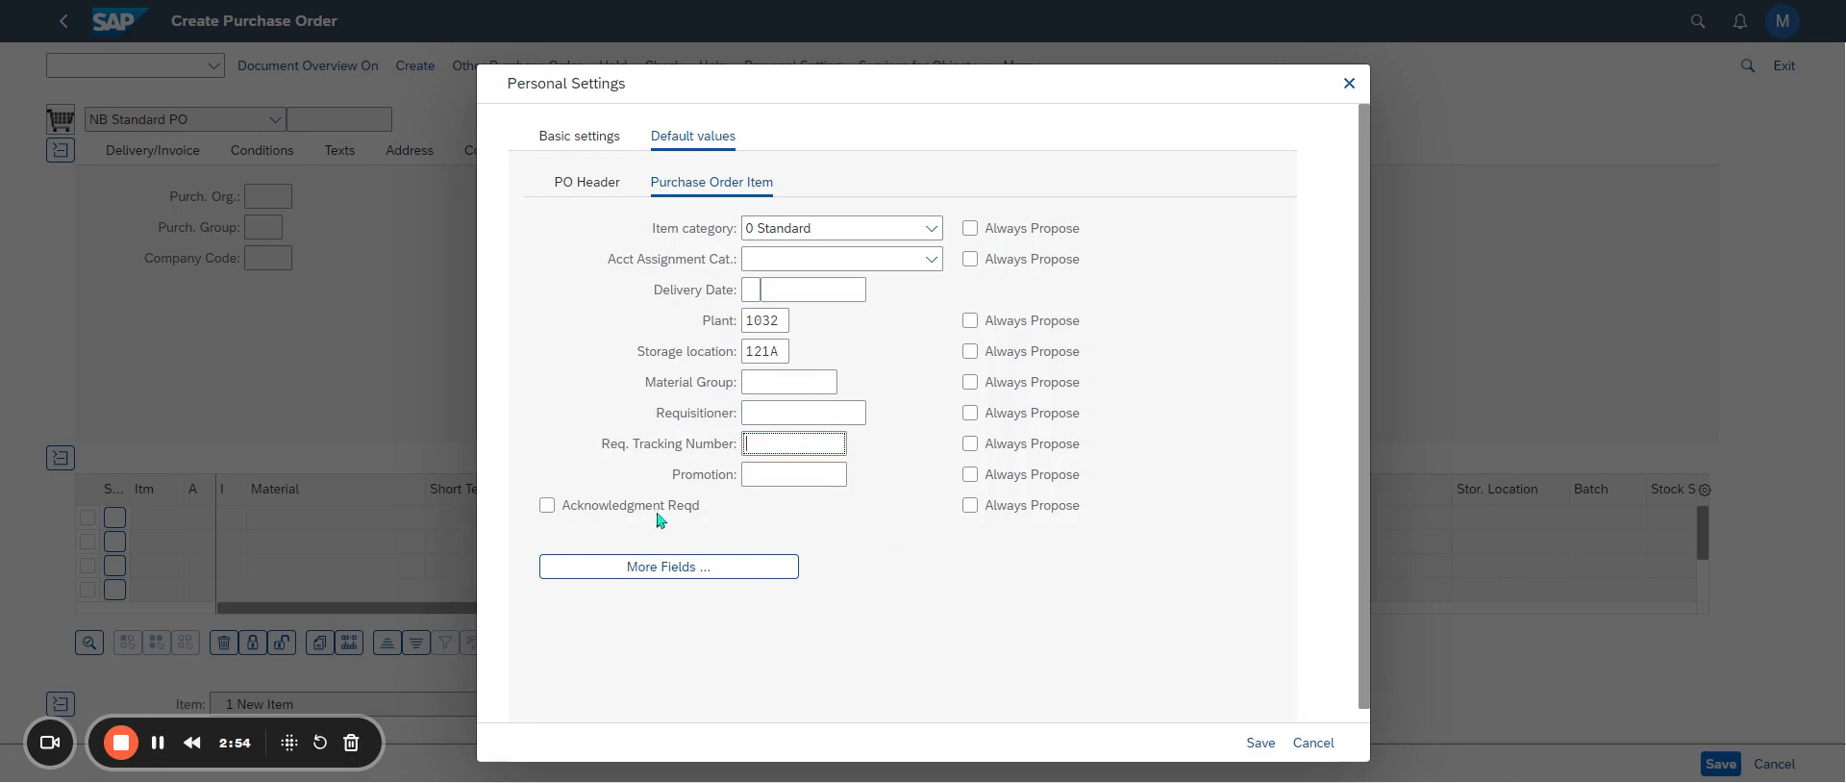
{"action": "left_click", "coordinate": [547, 505]}
{"action": "left_click", "coordinate": [1258, 743]}
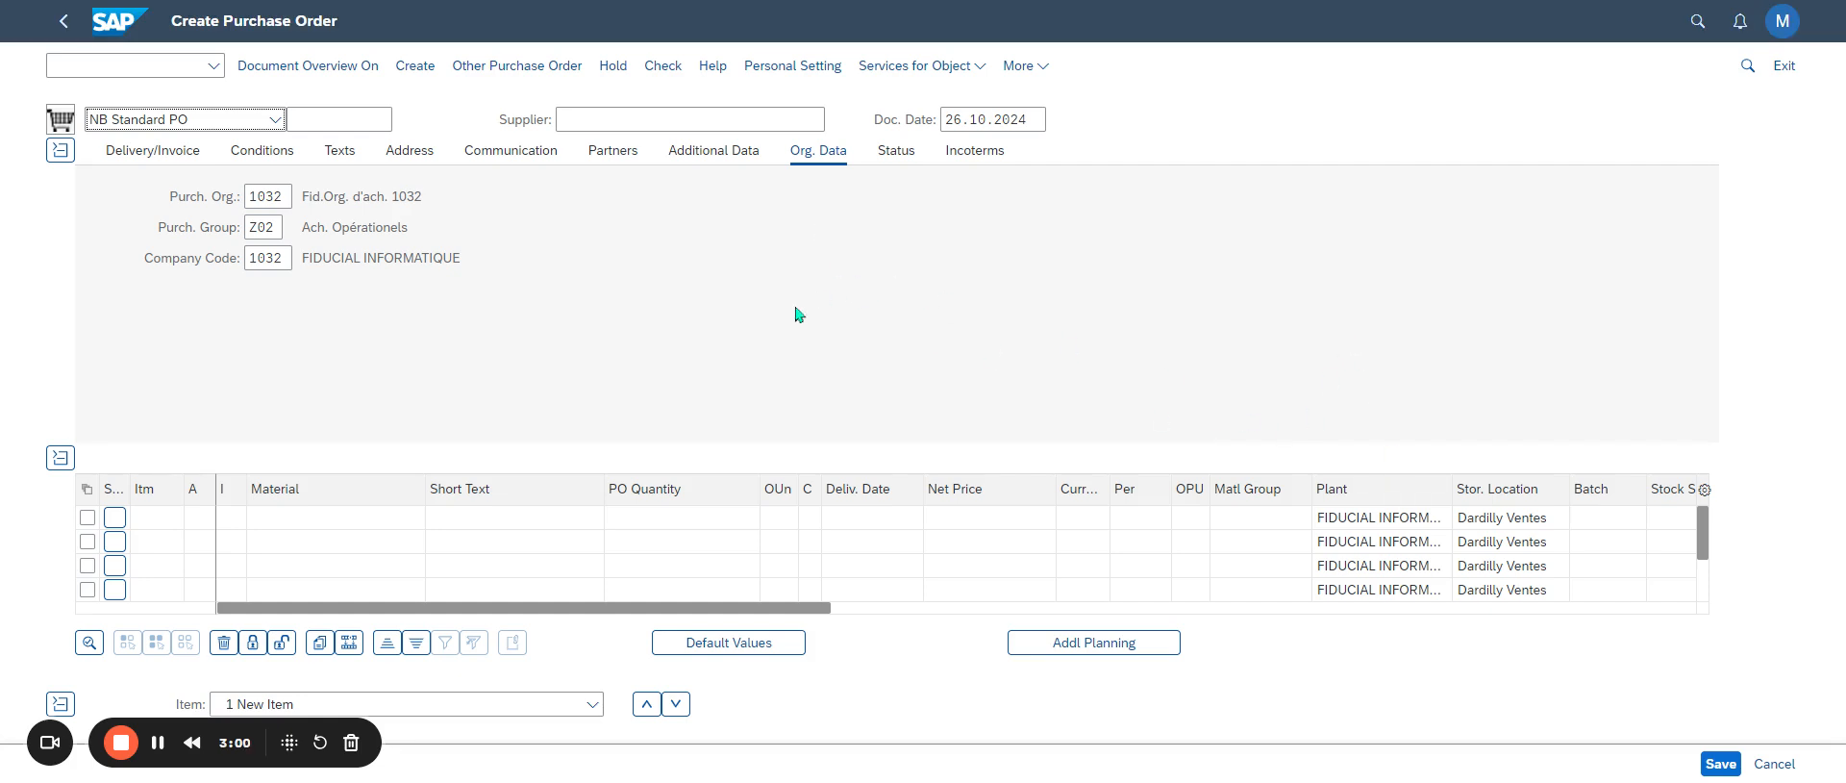
Step: Search for the supplier "darty" and assign DARTY GRAND OUEST to the purchase order
{"action": "left_click", "coordinate": [586, 119]}
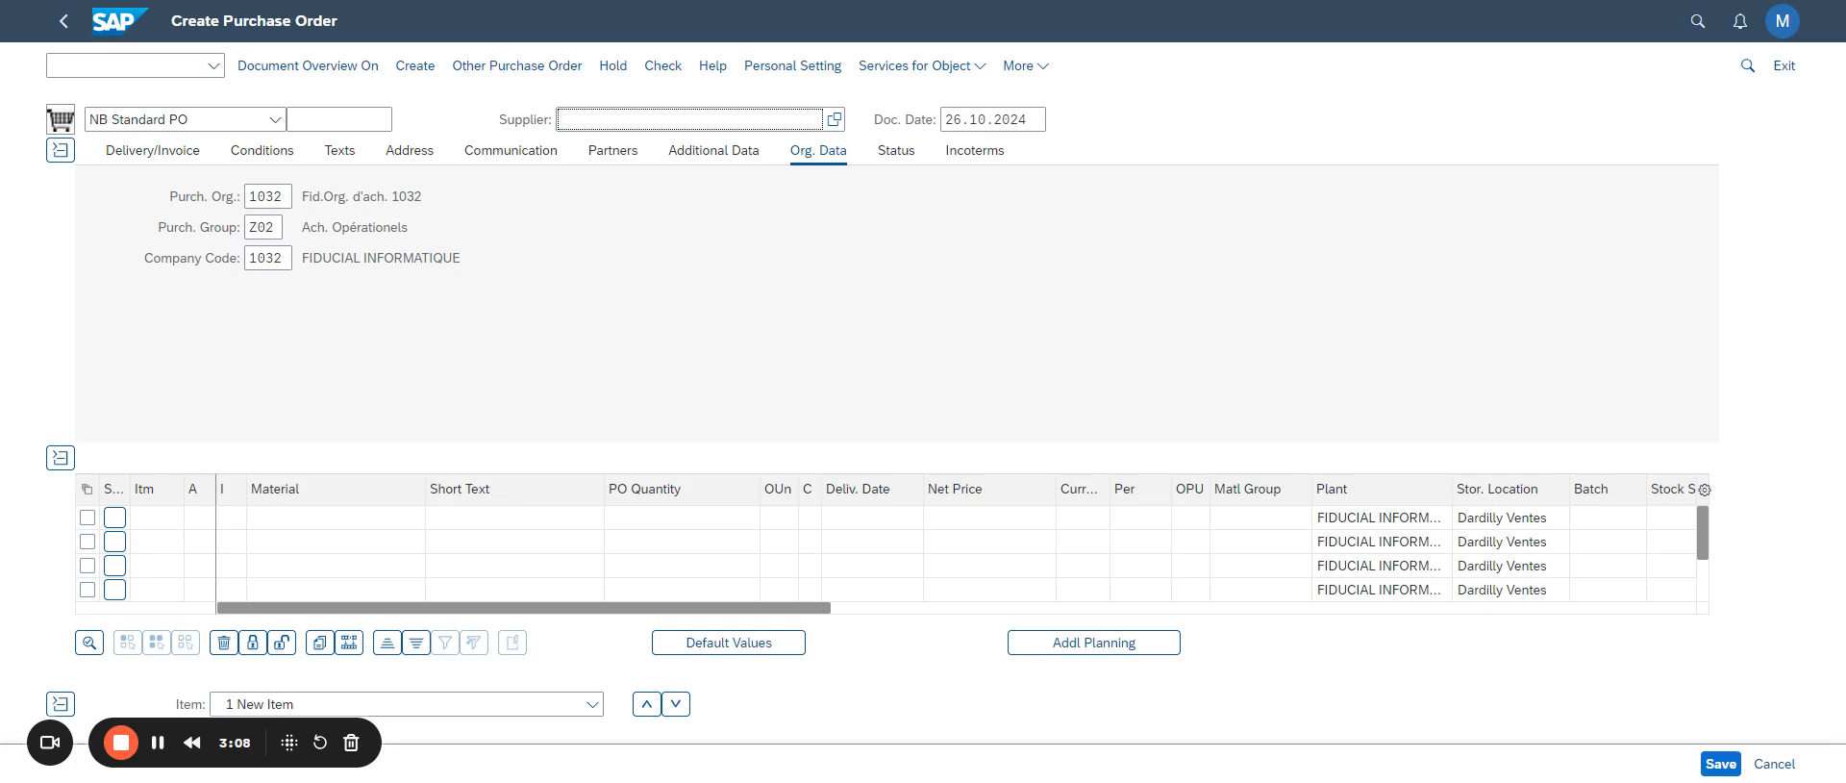
{"action": "type", "text": "darty"}
{"action": "key", "text": "Return"}
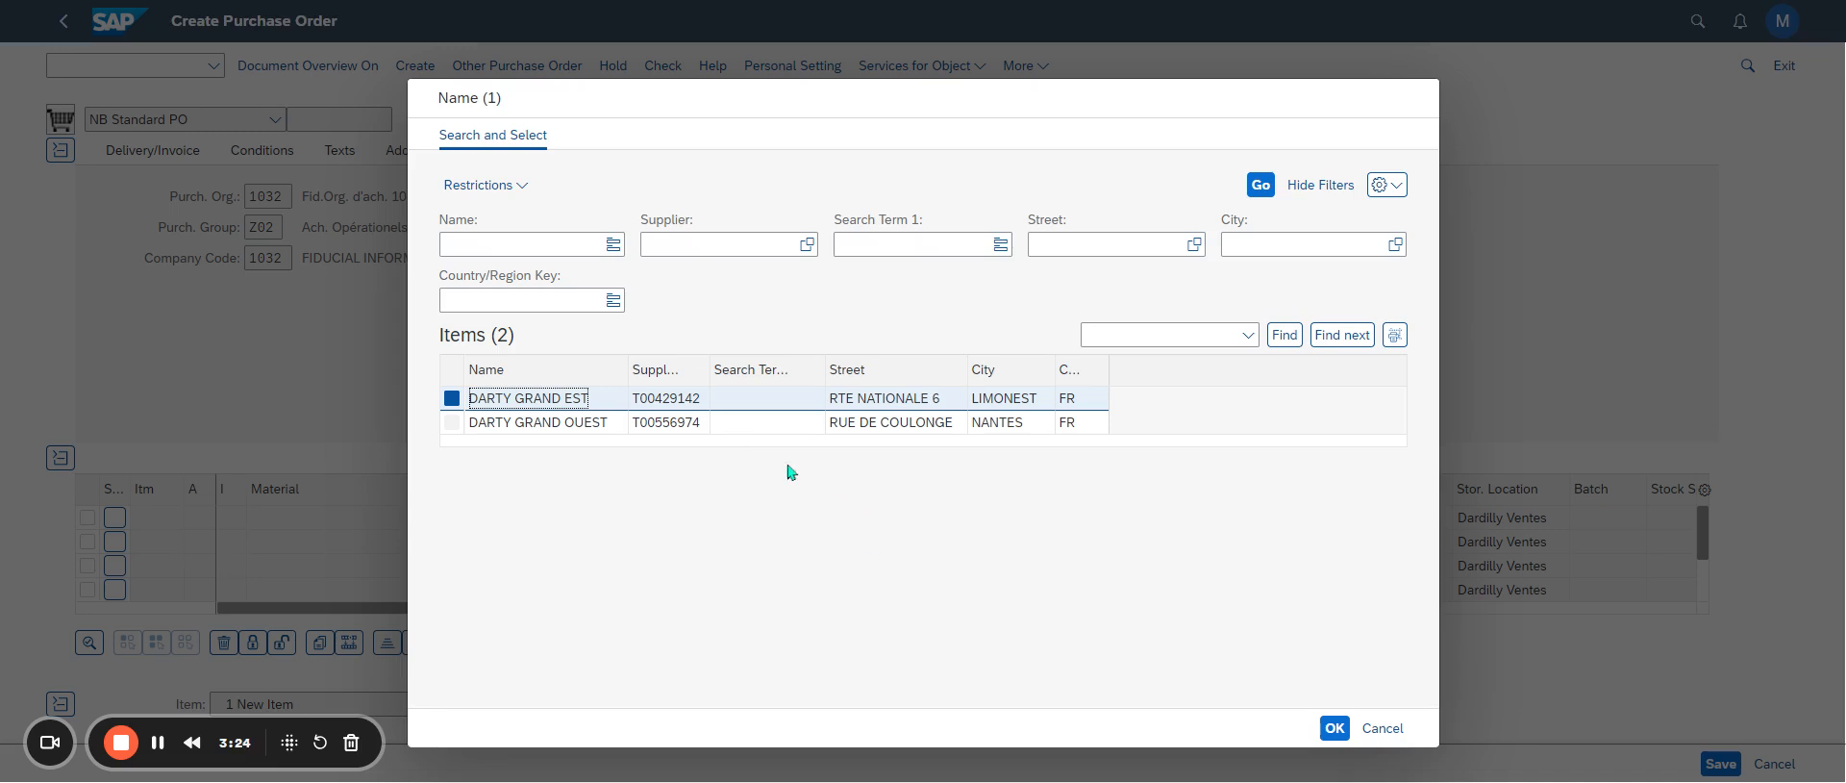
{"action": "left_click", "coordinate": [675, 426]}
{"action": "double_click", "coordinate": [675, 426]}
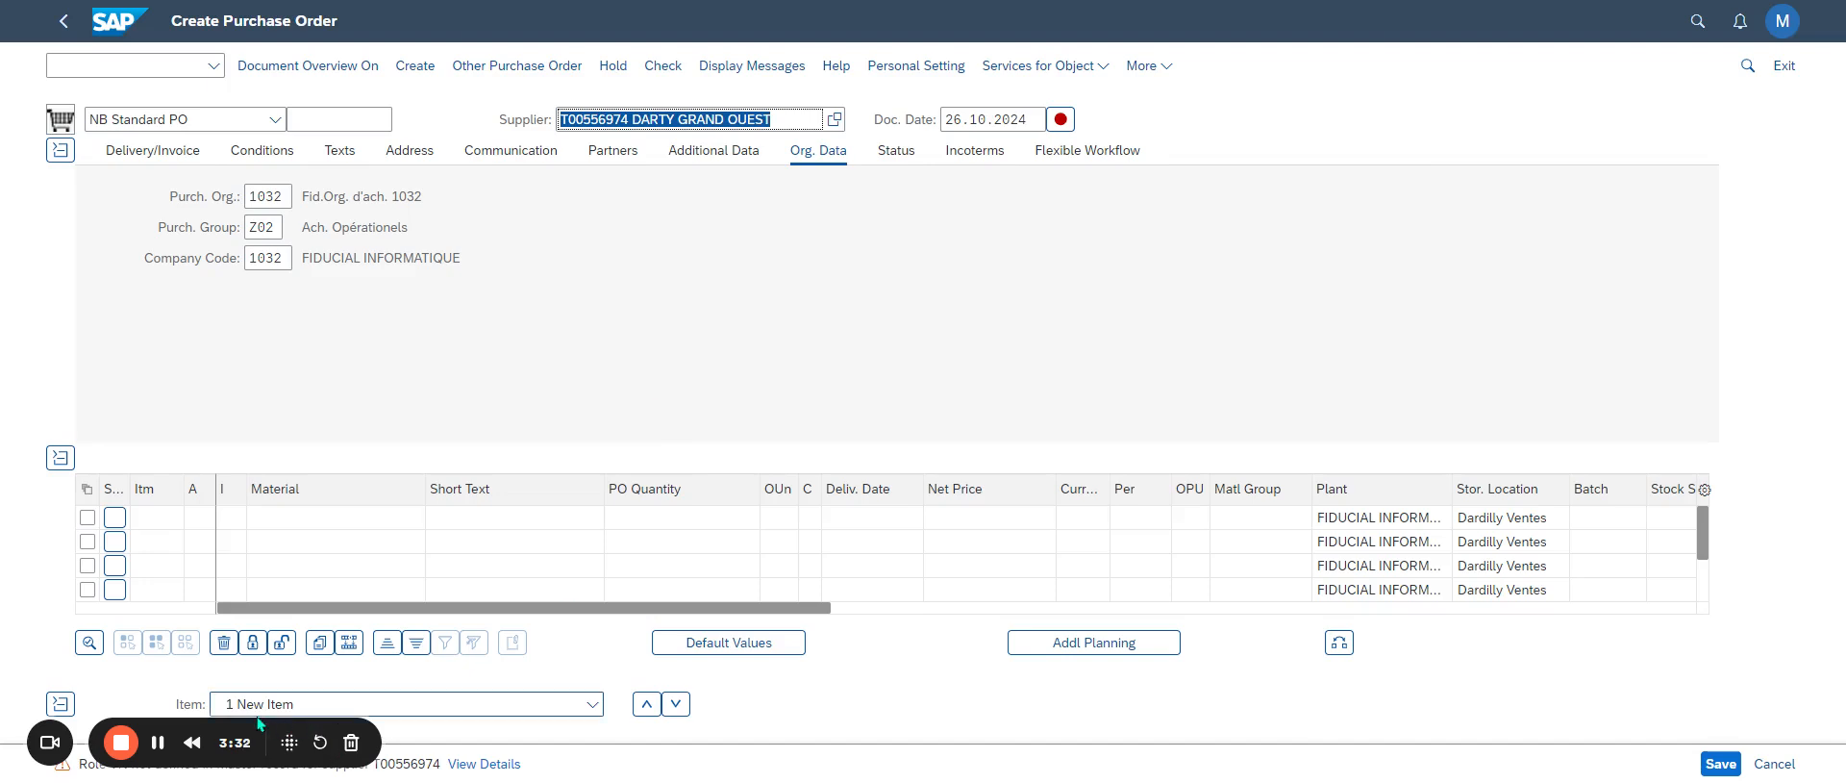
{"action": "left_click_drag", "start_coordinate": [297, 728], "coordinate": [982, 714]}
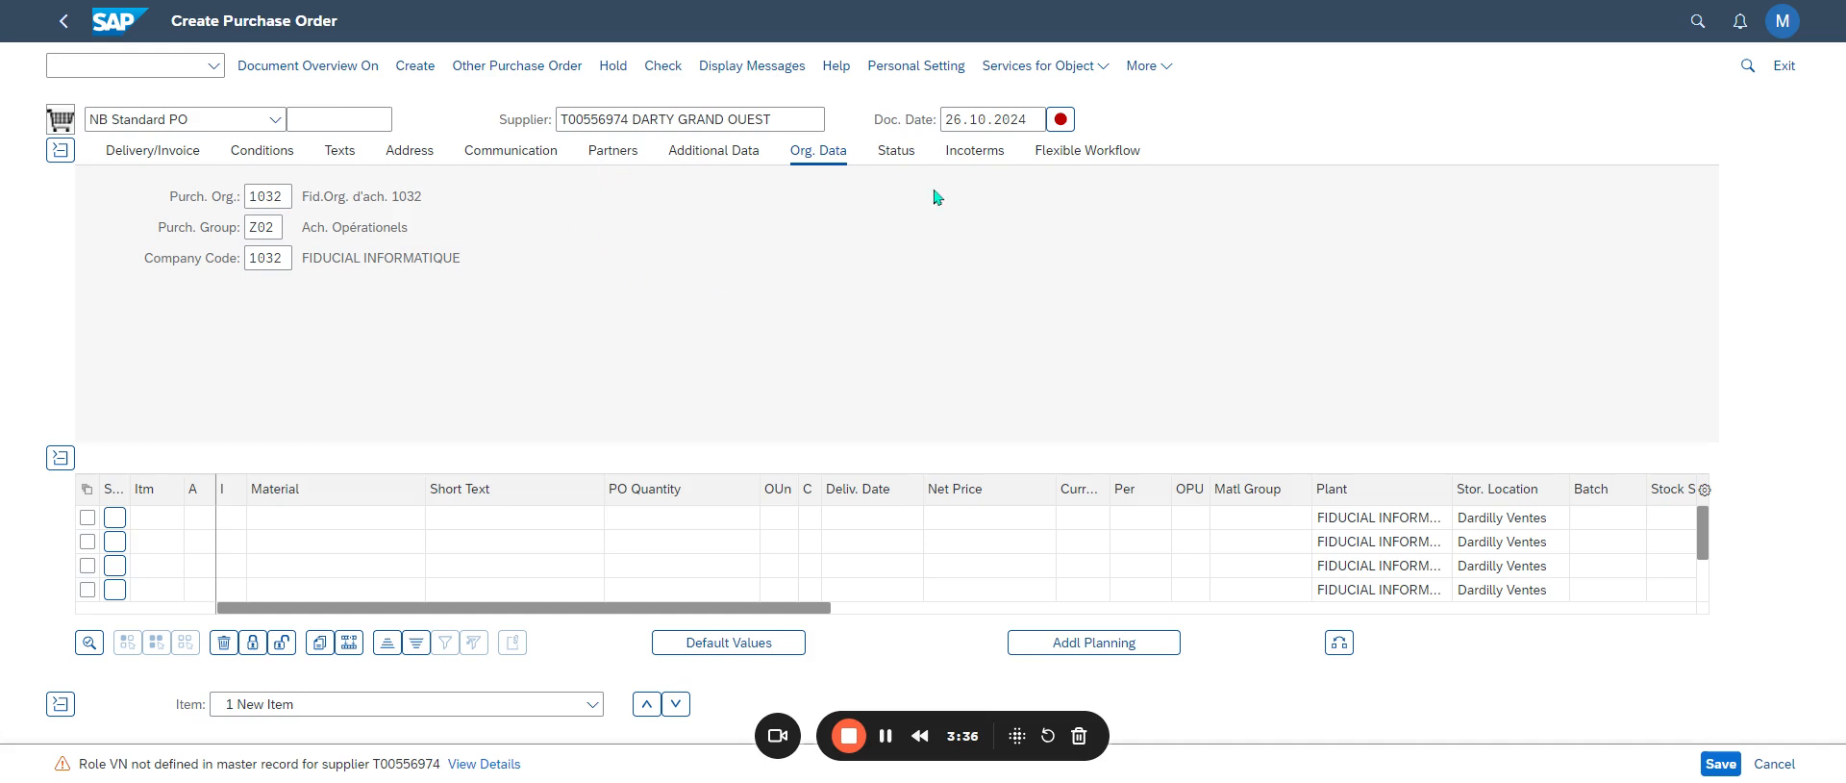
Step: Show the header's delivery and invoice data, review the order's error messages and close the message list
{"action": "left_click", "coordinate": [144, 154]}
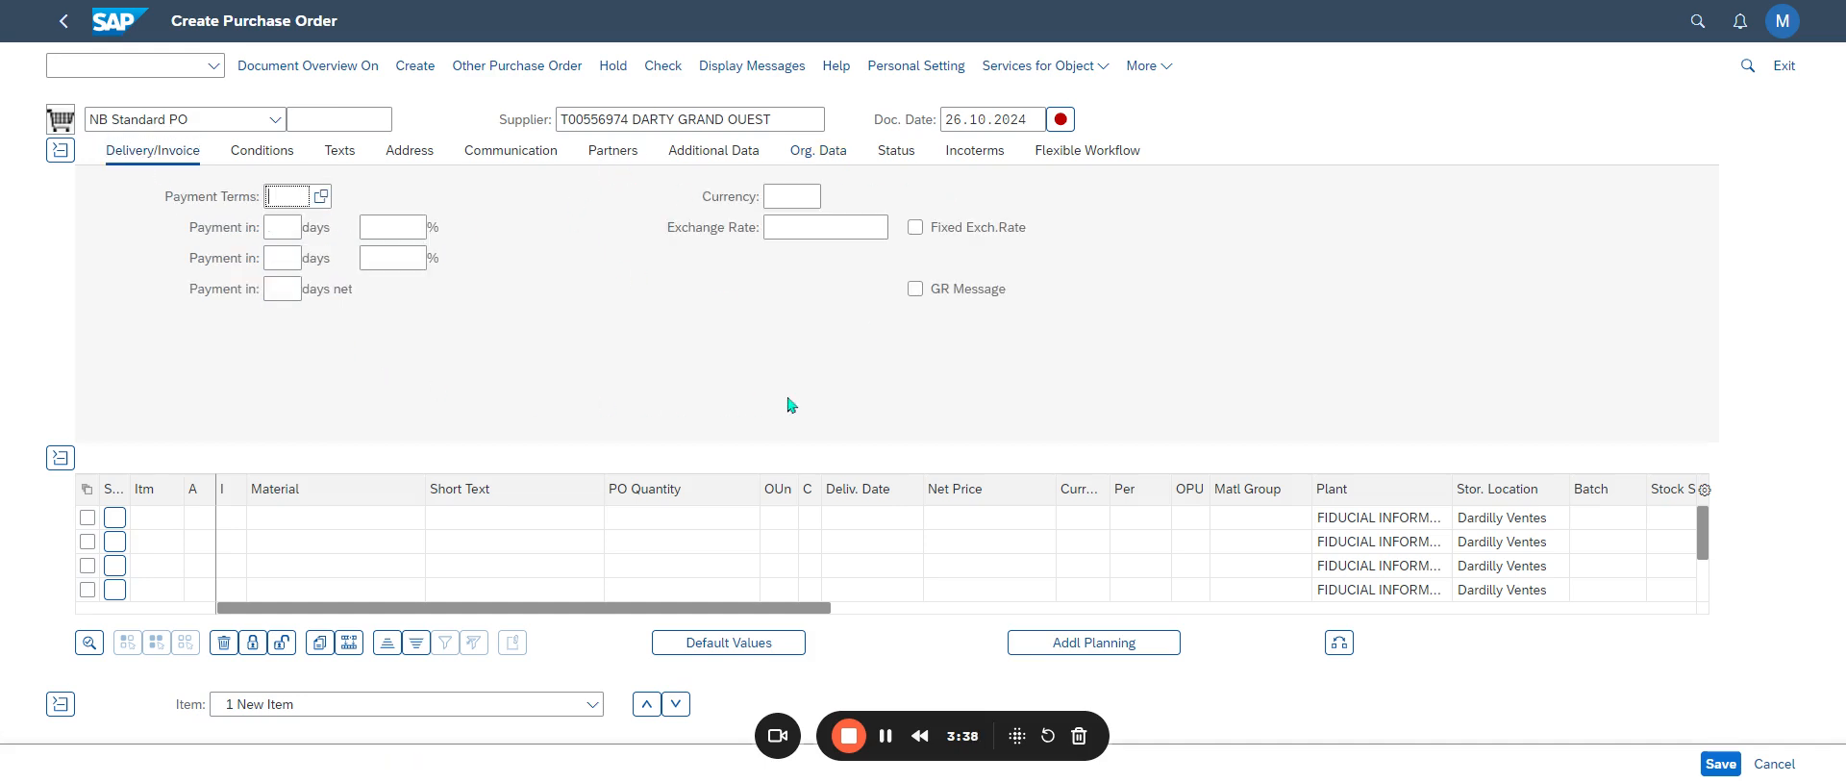
{"action": "left_click", "coordinate": [1060, 119]}
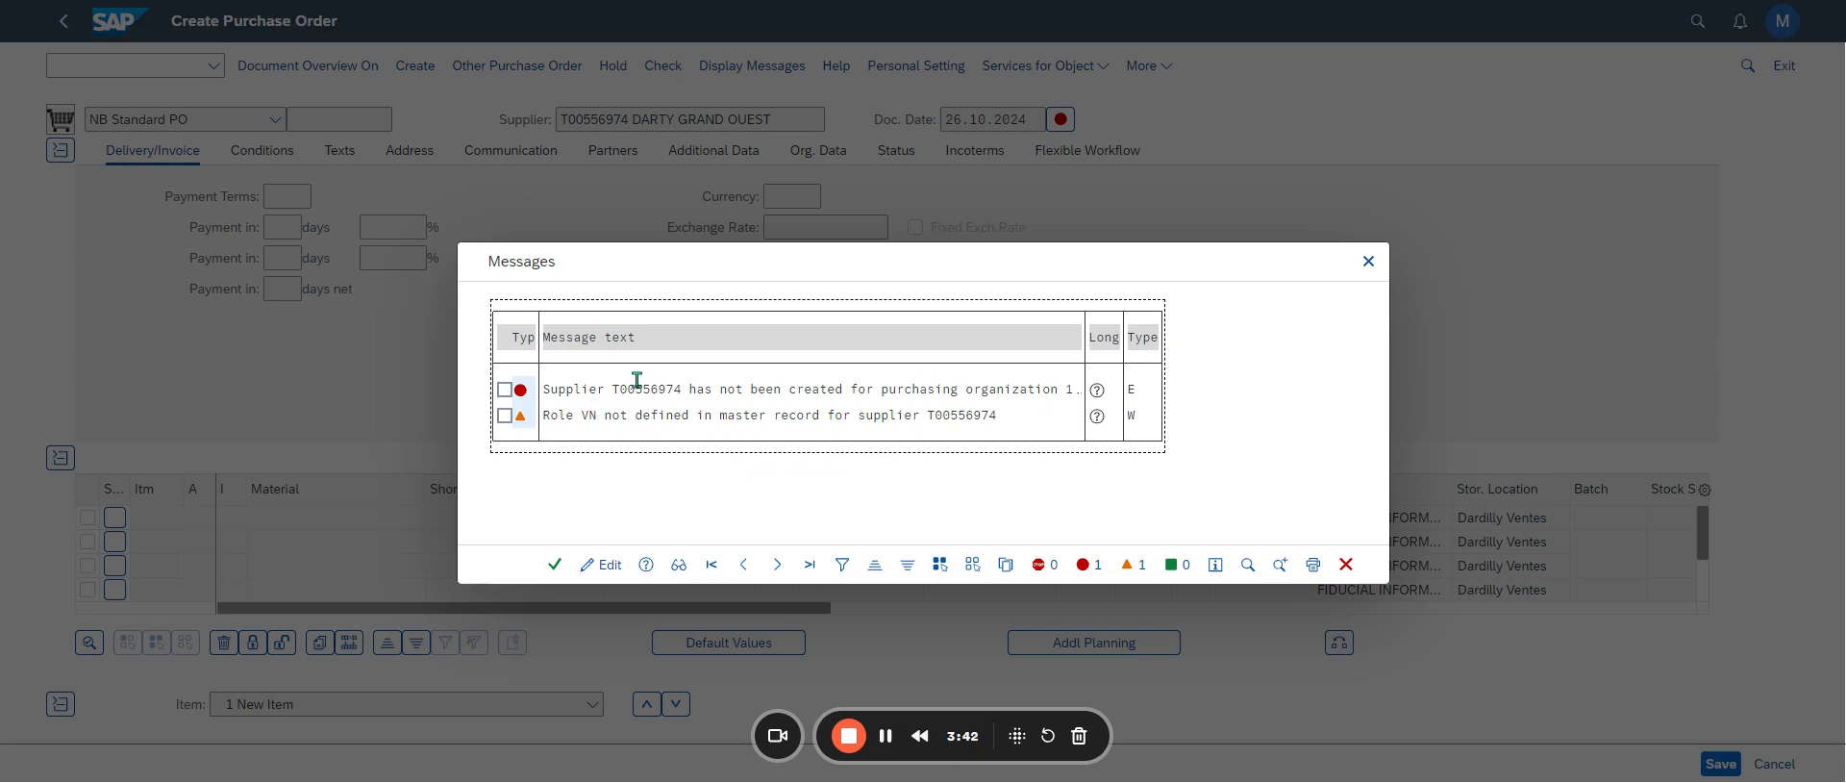
{"action": "left_click", "coordinate": [577, 389]}
{"action": "left_click", "coordinate": [676, 398]}
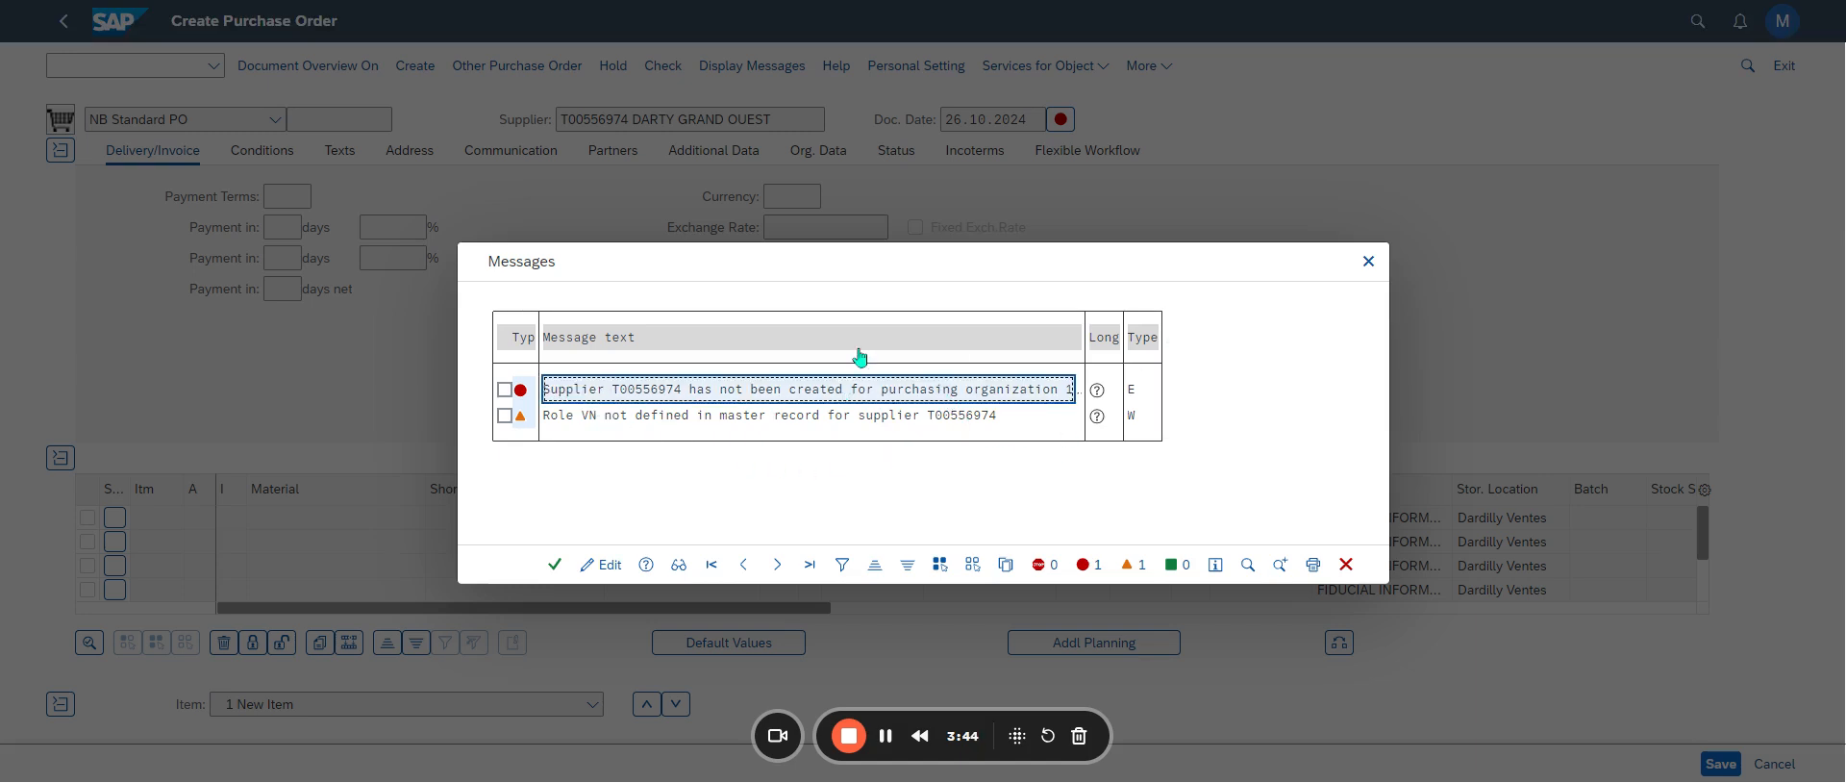
{"action": "left_click", "coordinate": [1346, 564]}
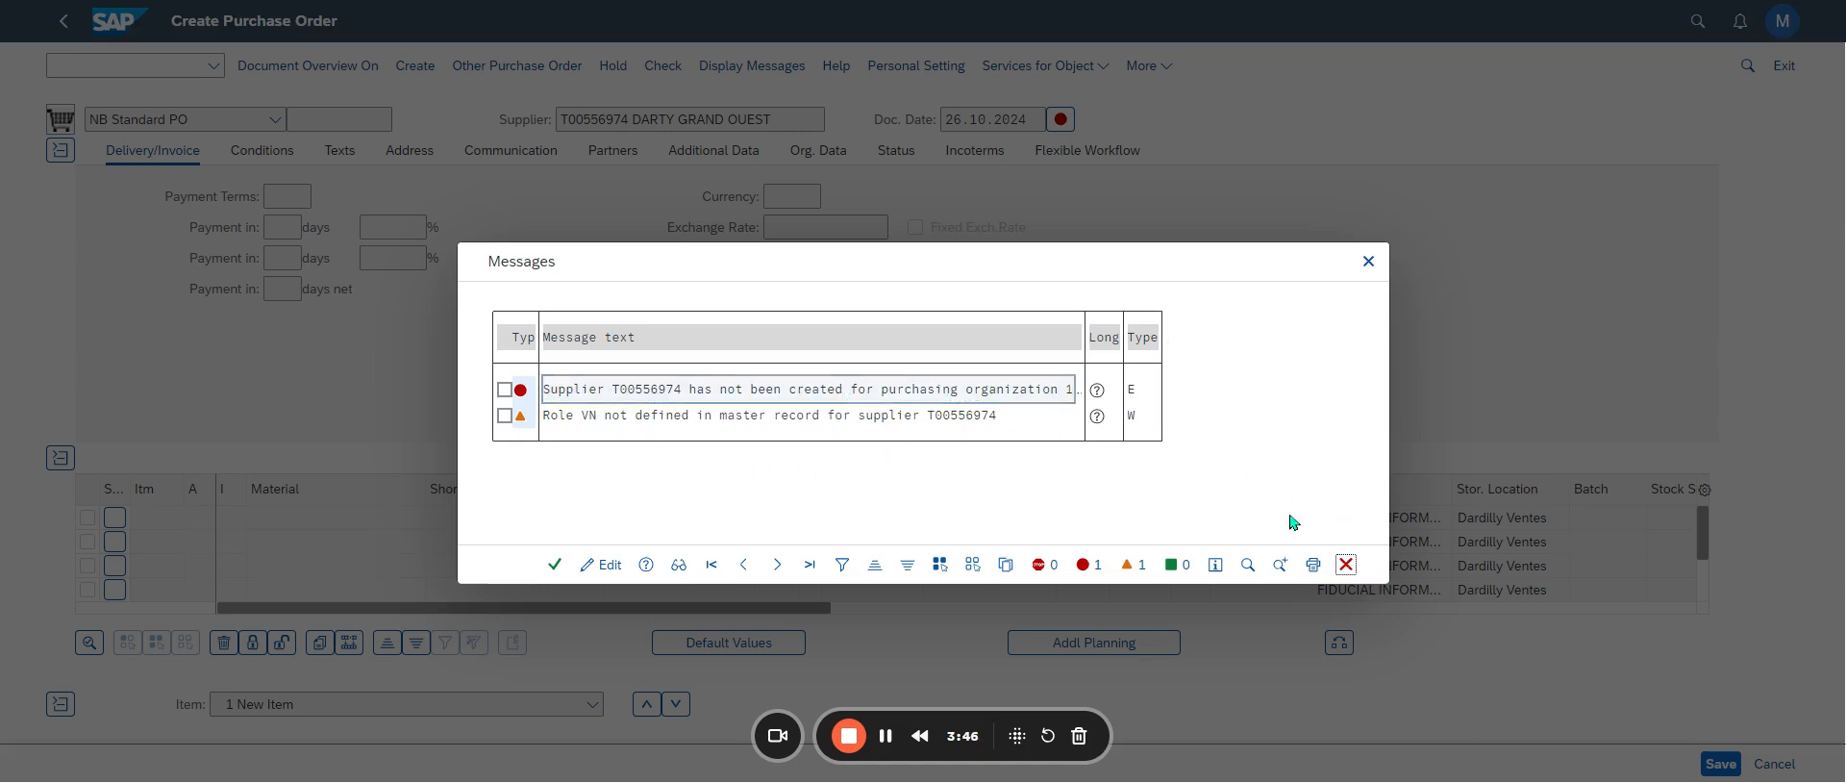
Step: Search the supplier value help by purchasing data for purchasing organization 1032 and supplier numbers matching T*
{"action": "left_click", "coordinate": [775, 117]}
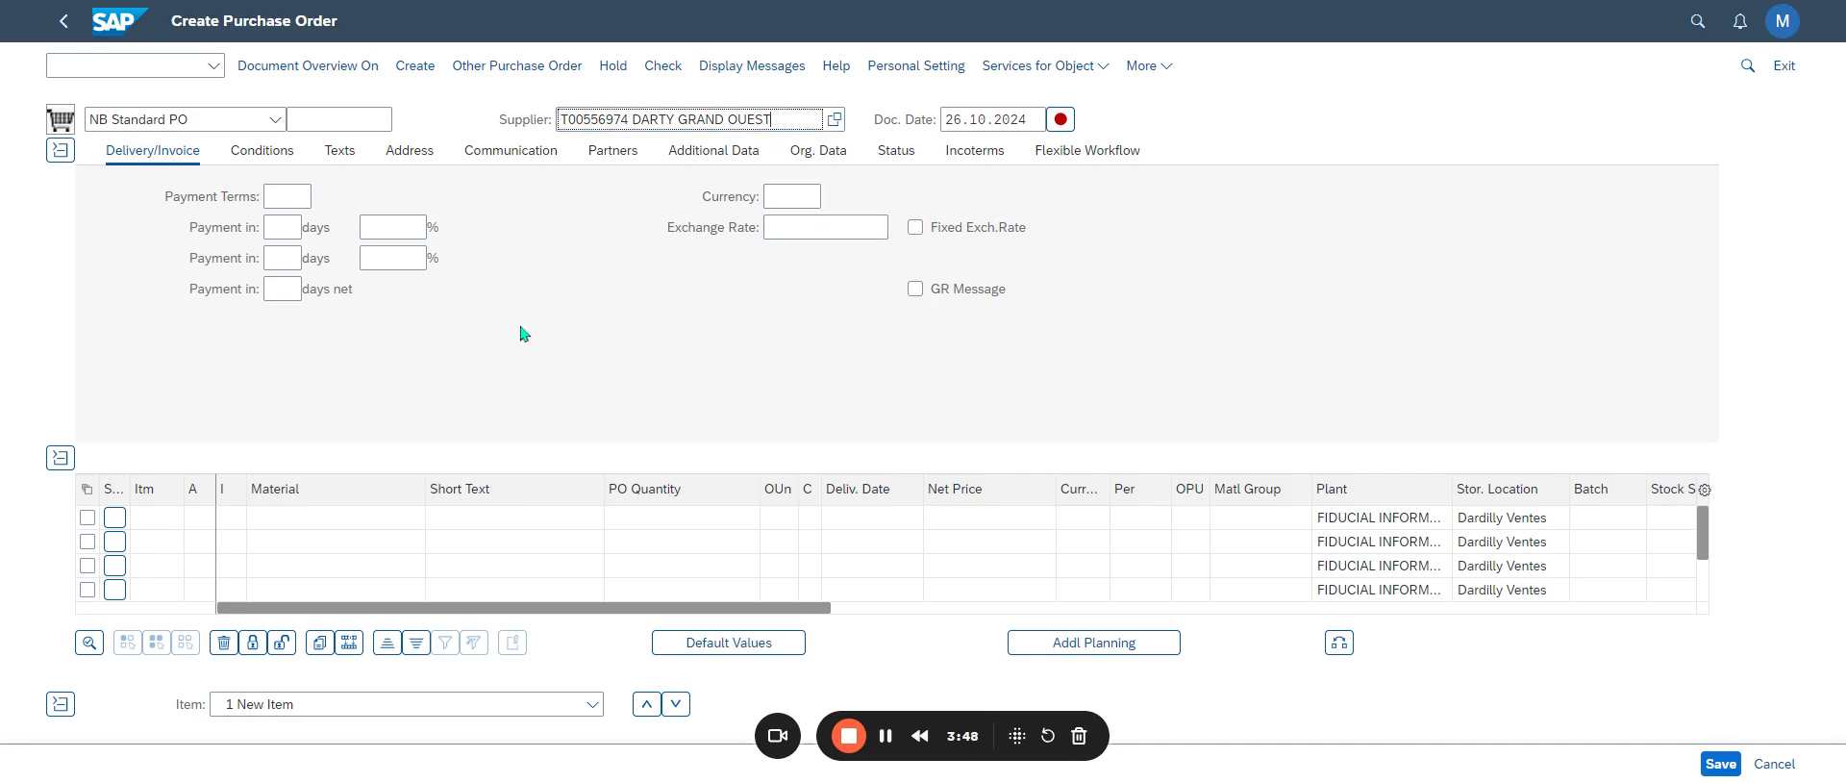
{"action": "key", "text": "F4"}
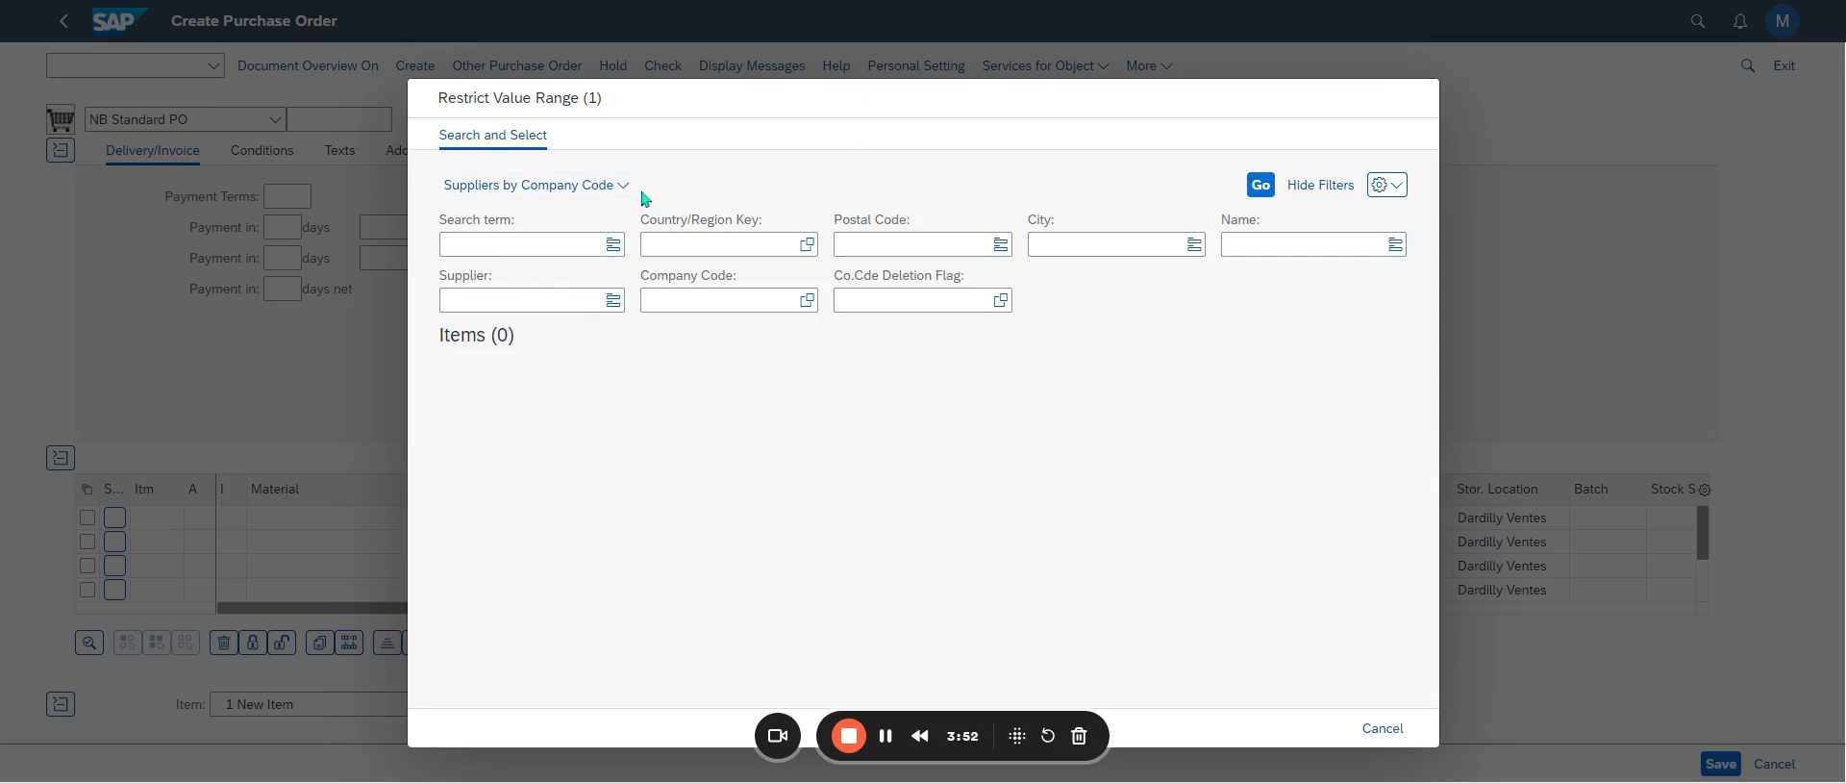
{"action": "left_click", "coordinate": [625, 186]}
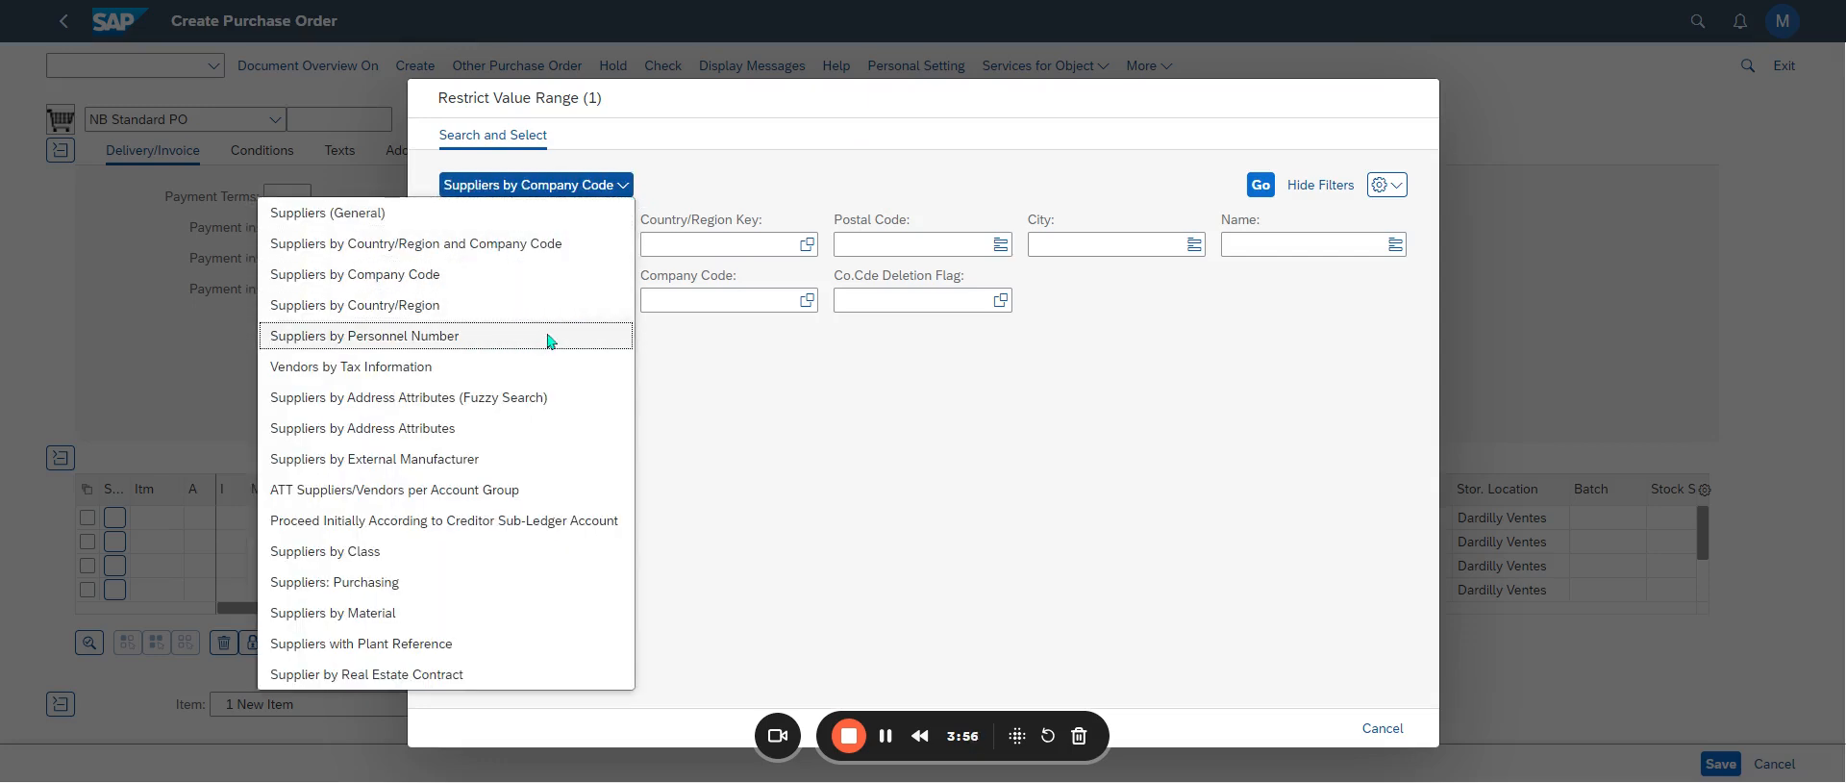
{"action": "left_click", "coordinate": [334, 581]}
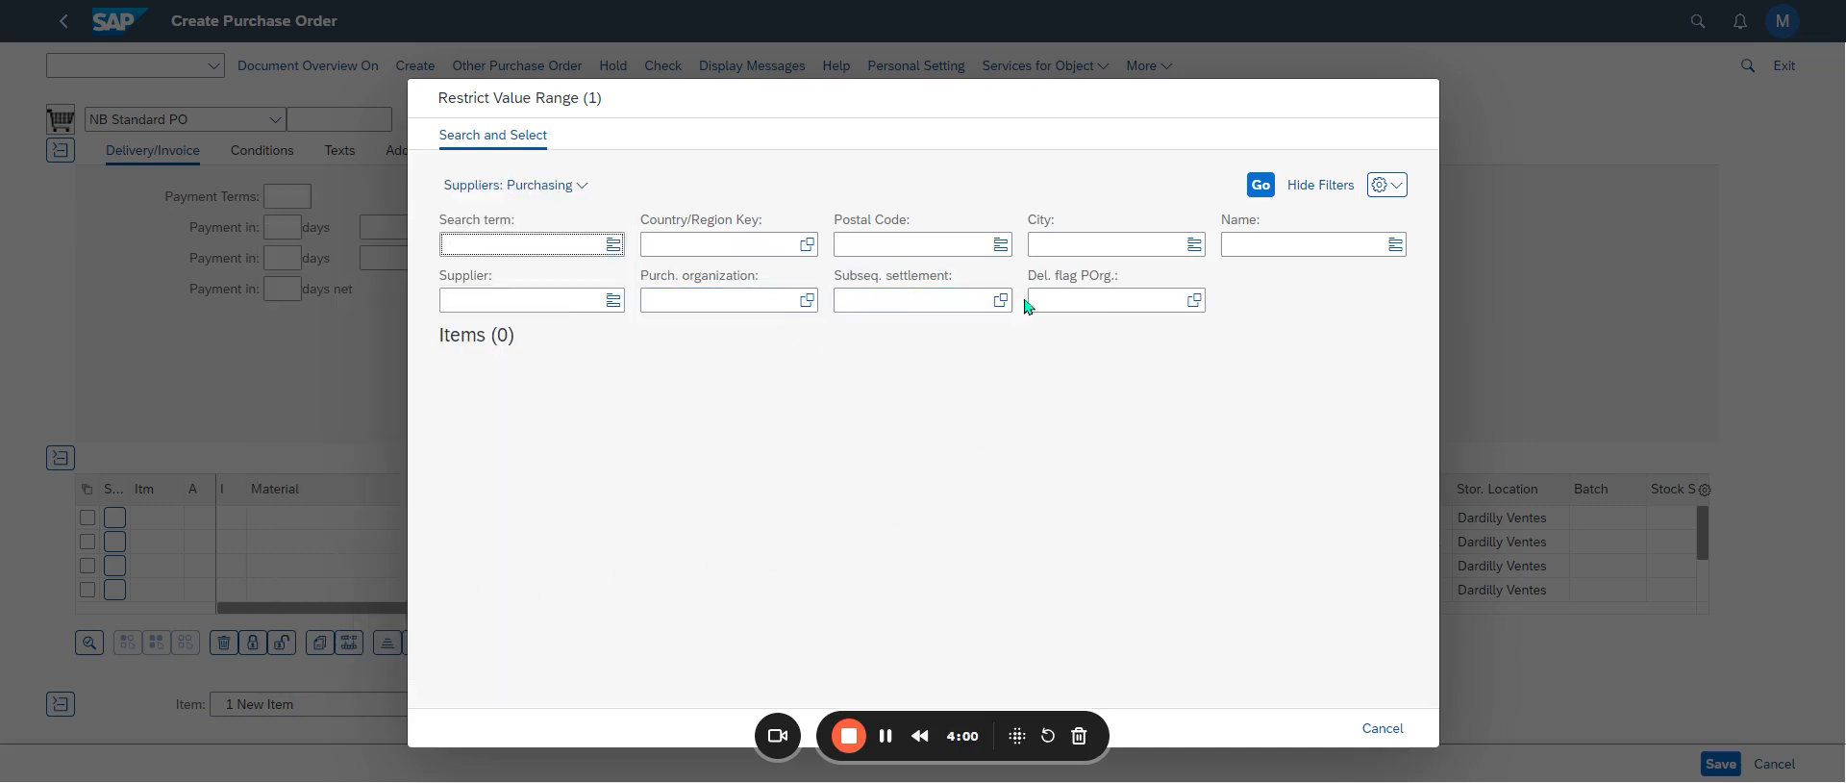
{"action": "left_click", "coordinate": [703, 298]}
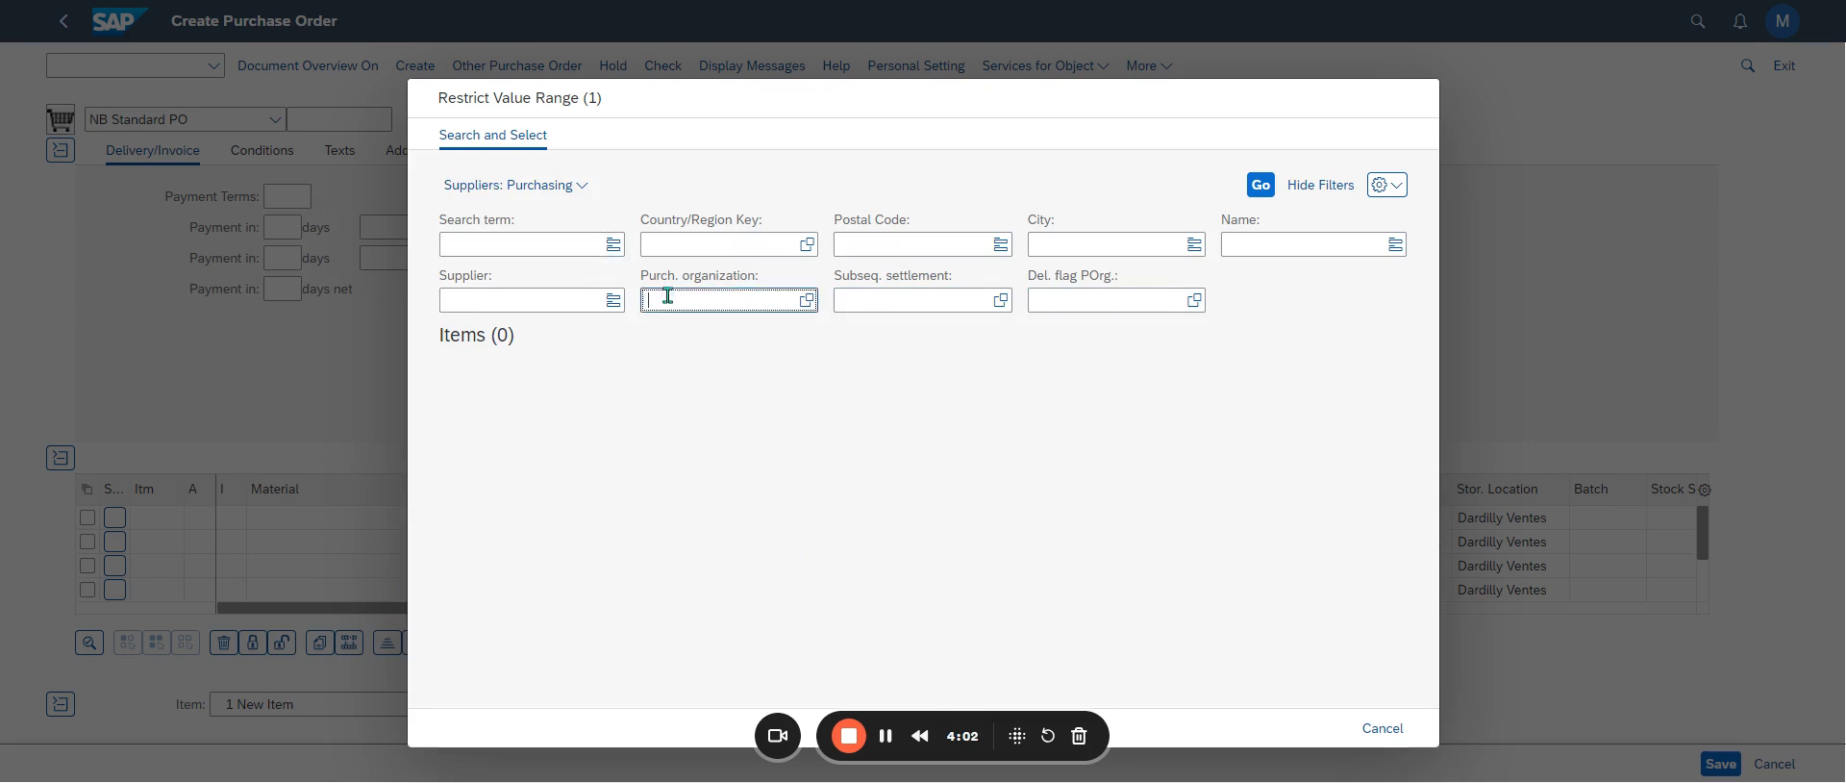
{"action": "type", "text": "1032"}
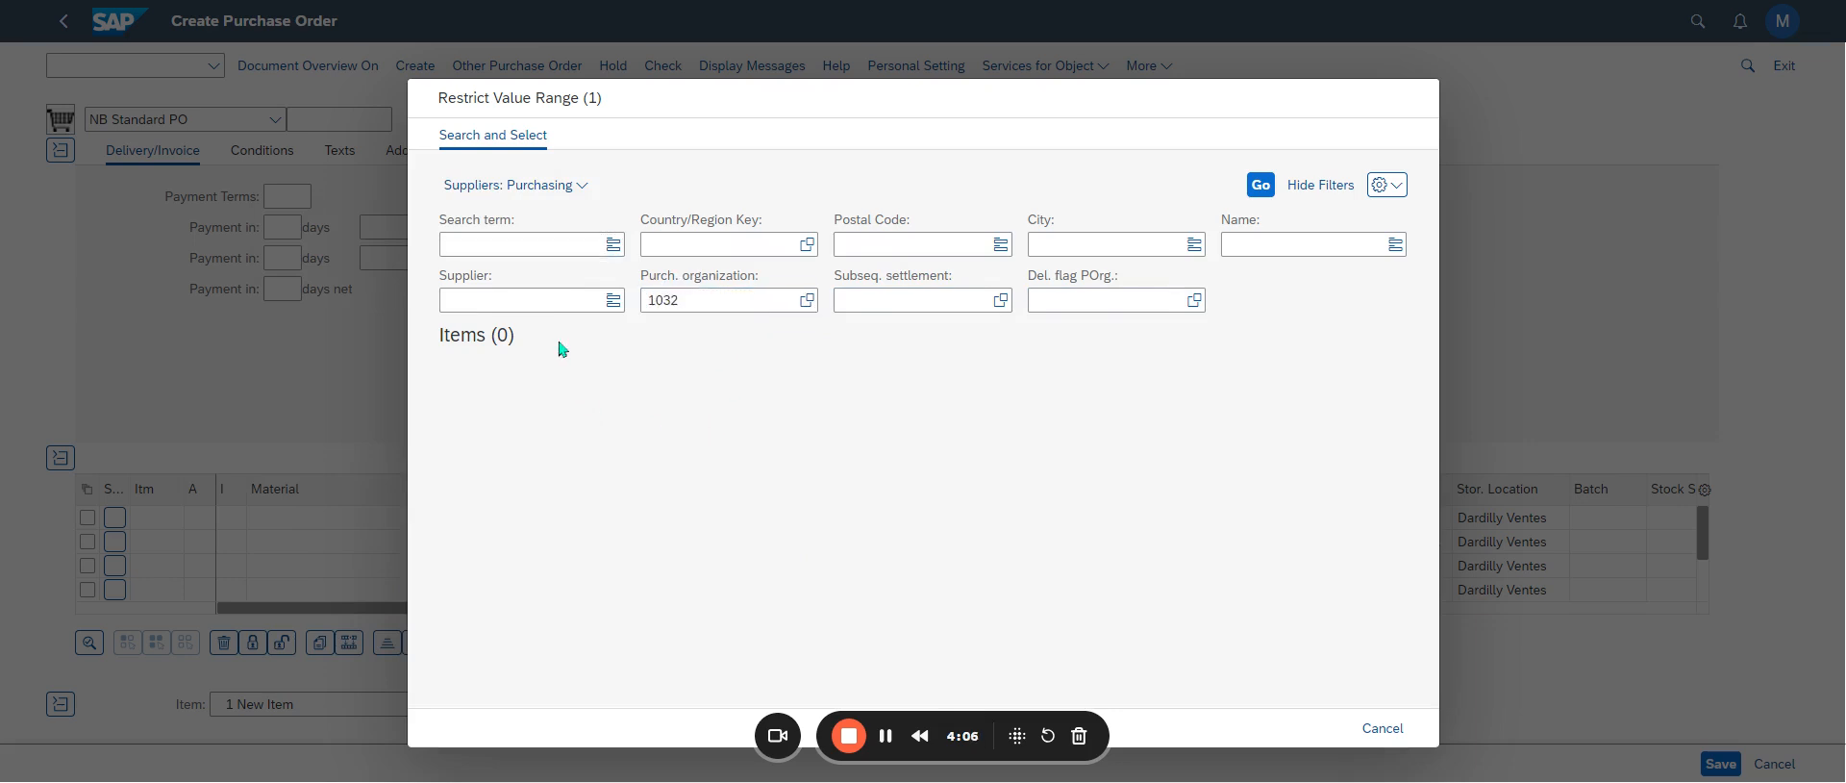
{"action": "left_click", "coordinate": [489, 298]}
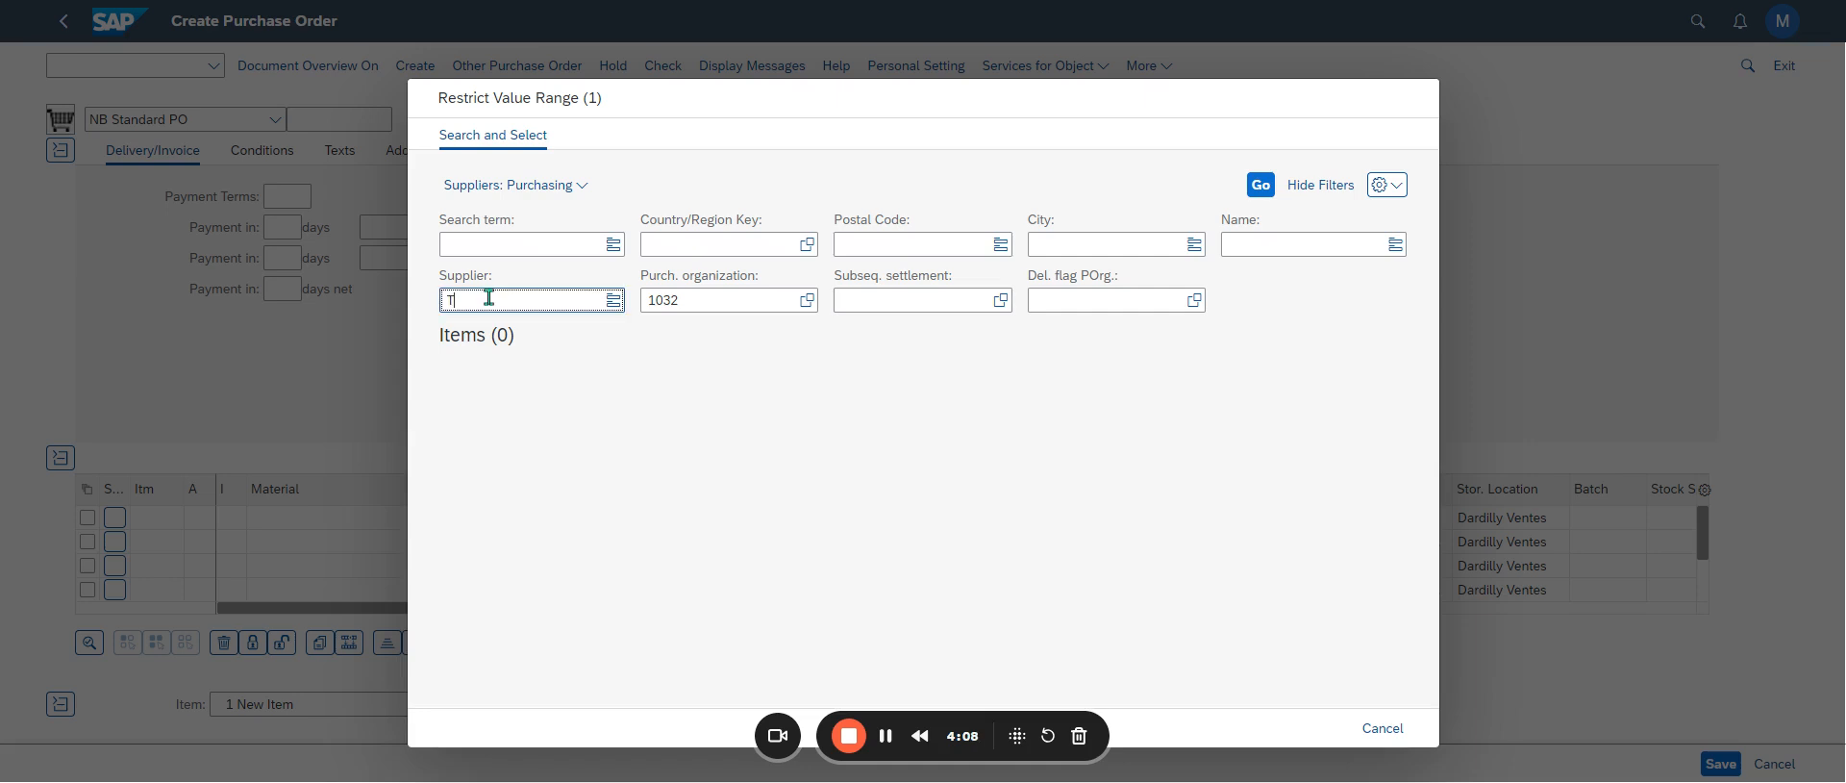
{"action": "type", "text": "T*"}
{"action": "key", "text": "Return"}
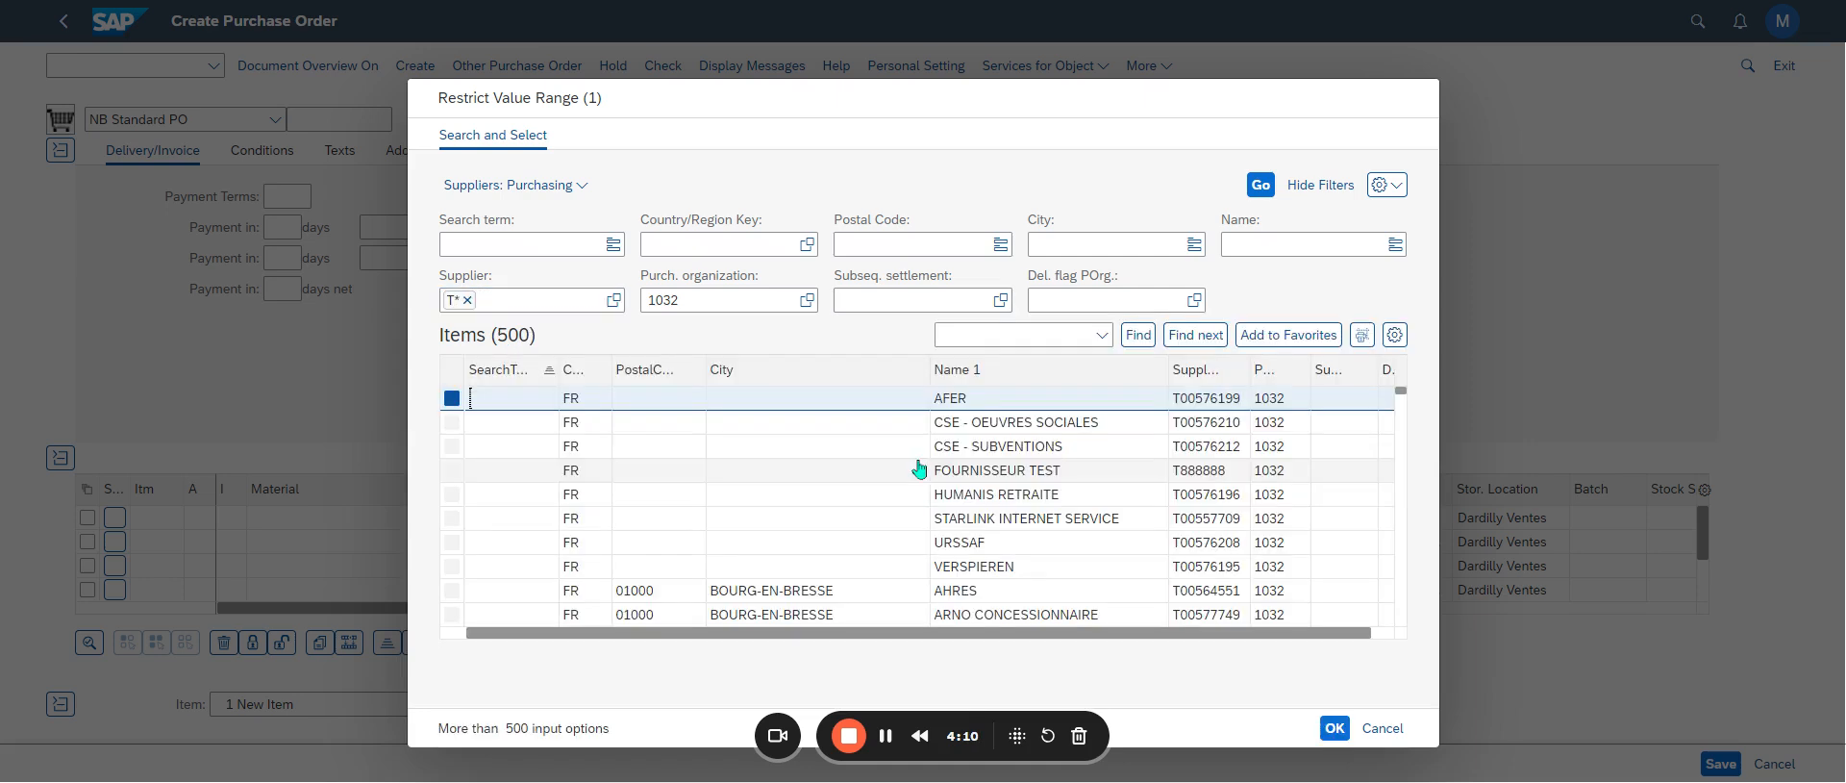
Step: Narrow the supplier search to names matching D* and assign DELL from Montpellier to the purchase order
{"action": "left_click", "coordinate": [518, 248]}
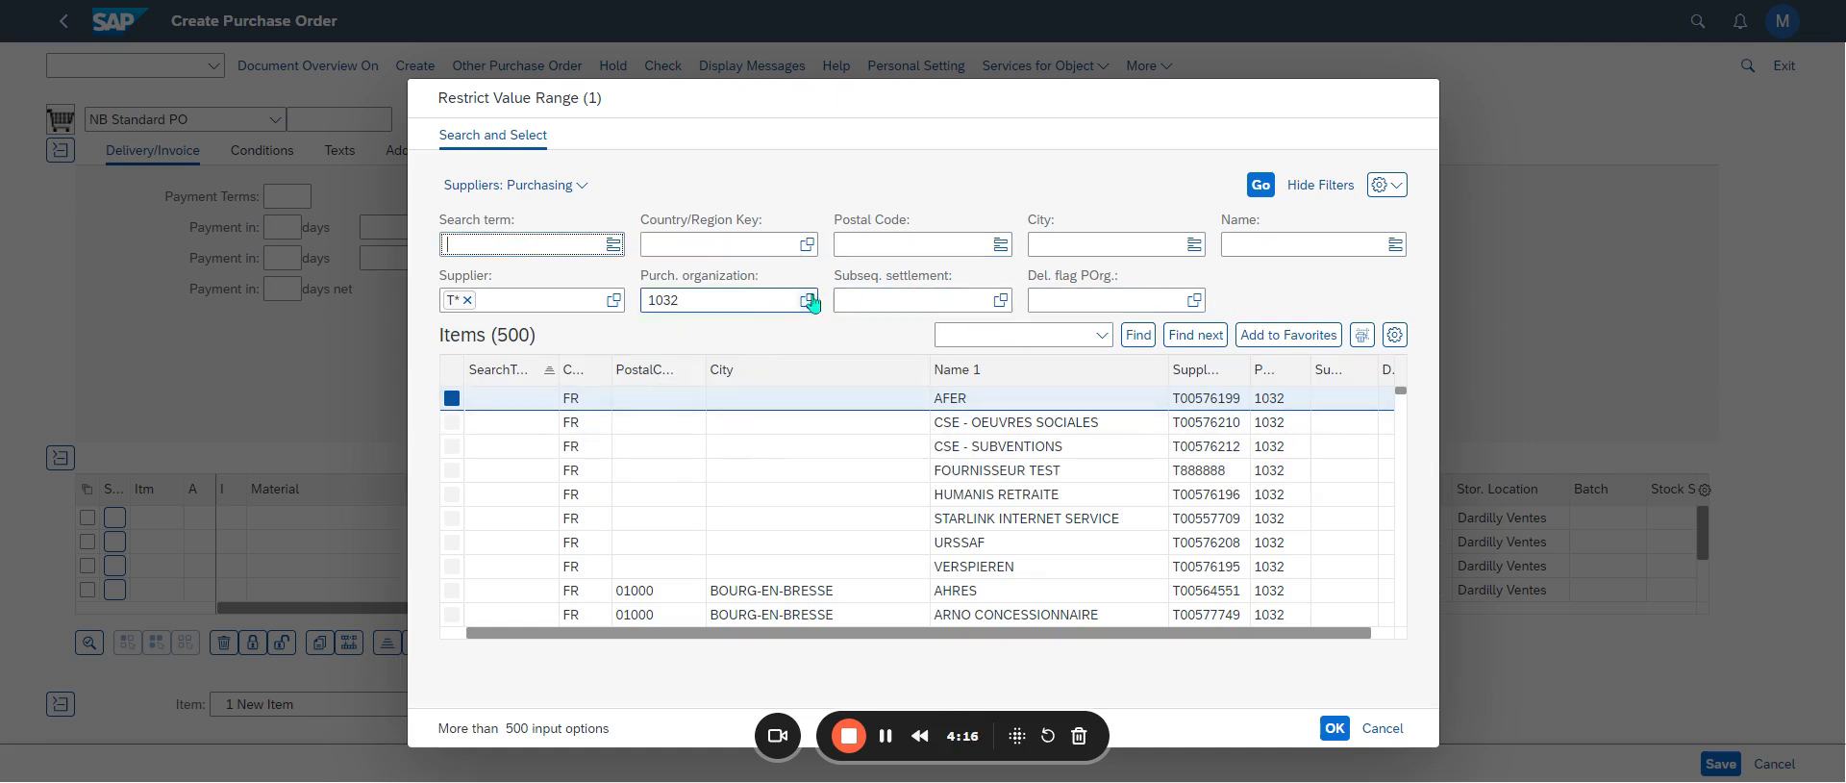
{"action": "left_click", "coordinate": [1275, 246]}
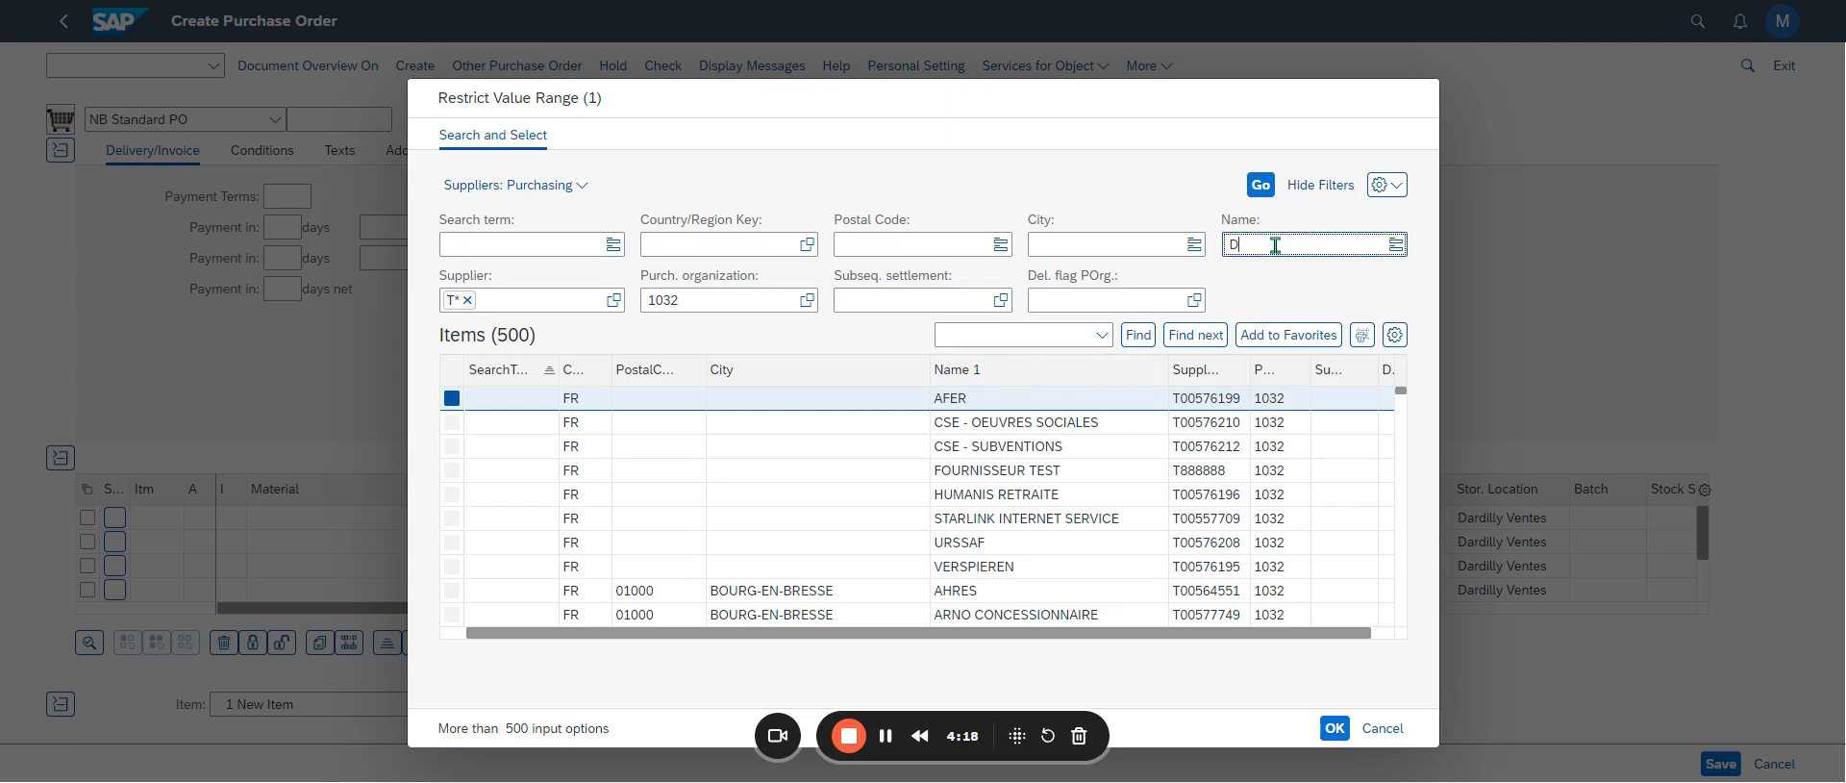
{"action": "type", "text": "D*"}
{"action": "key", "text": "Return"}
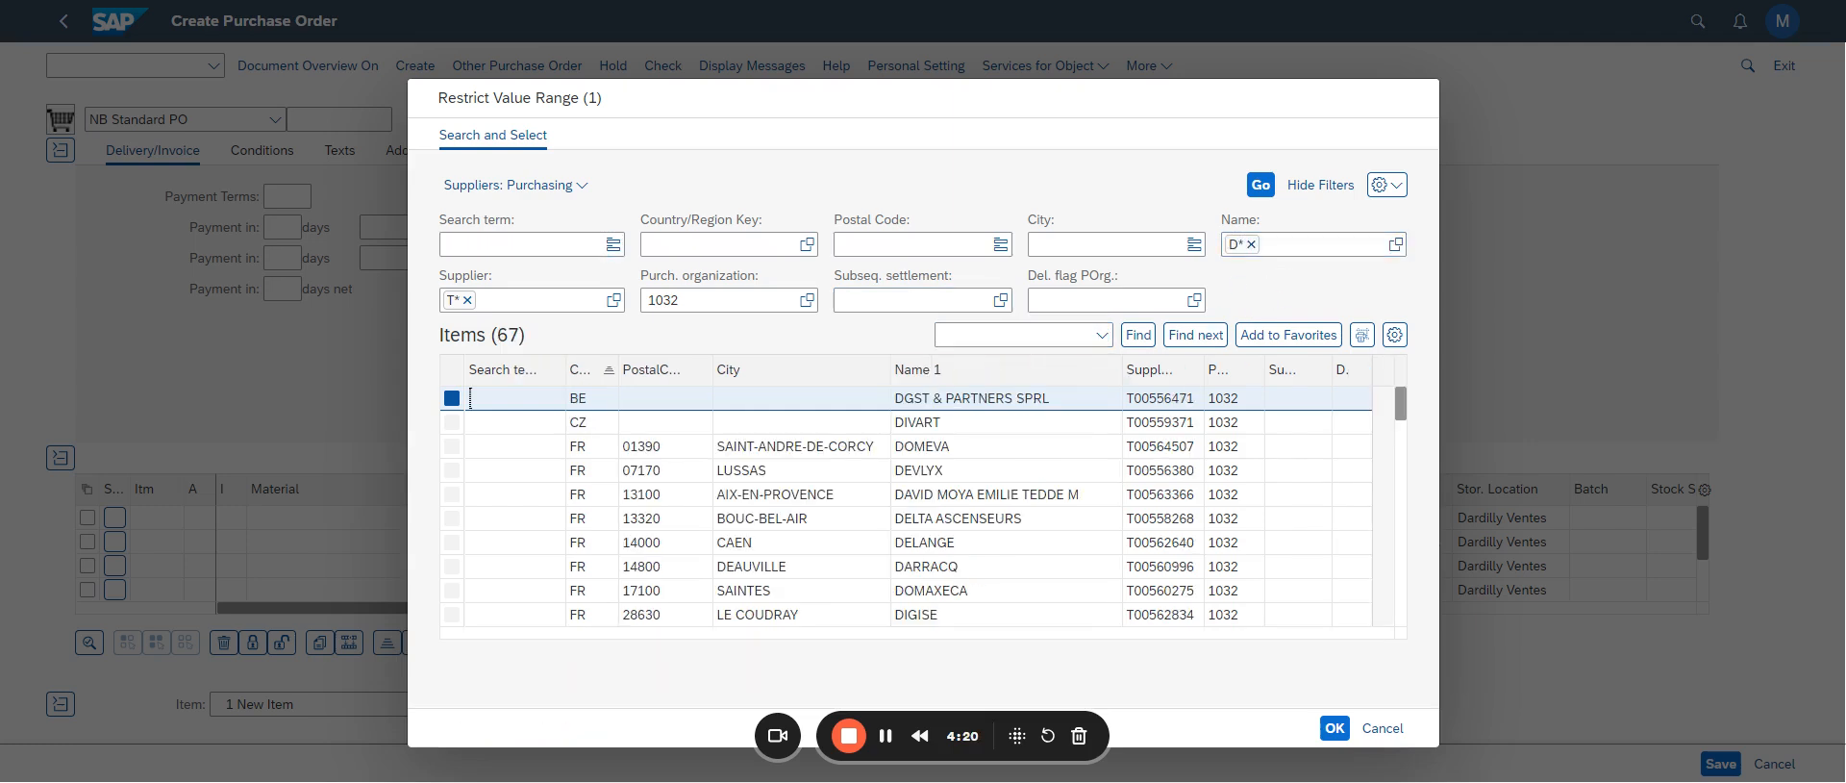
{"action": "scroll", "coordinate": [721, 517], "scroll_direction": "down", "scroll_amount": 7}
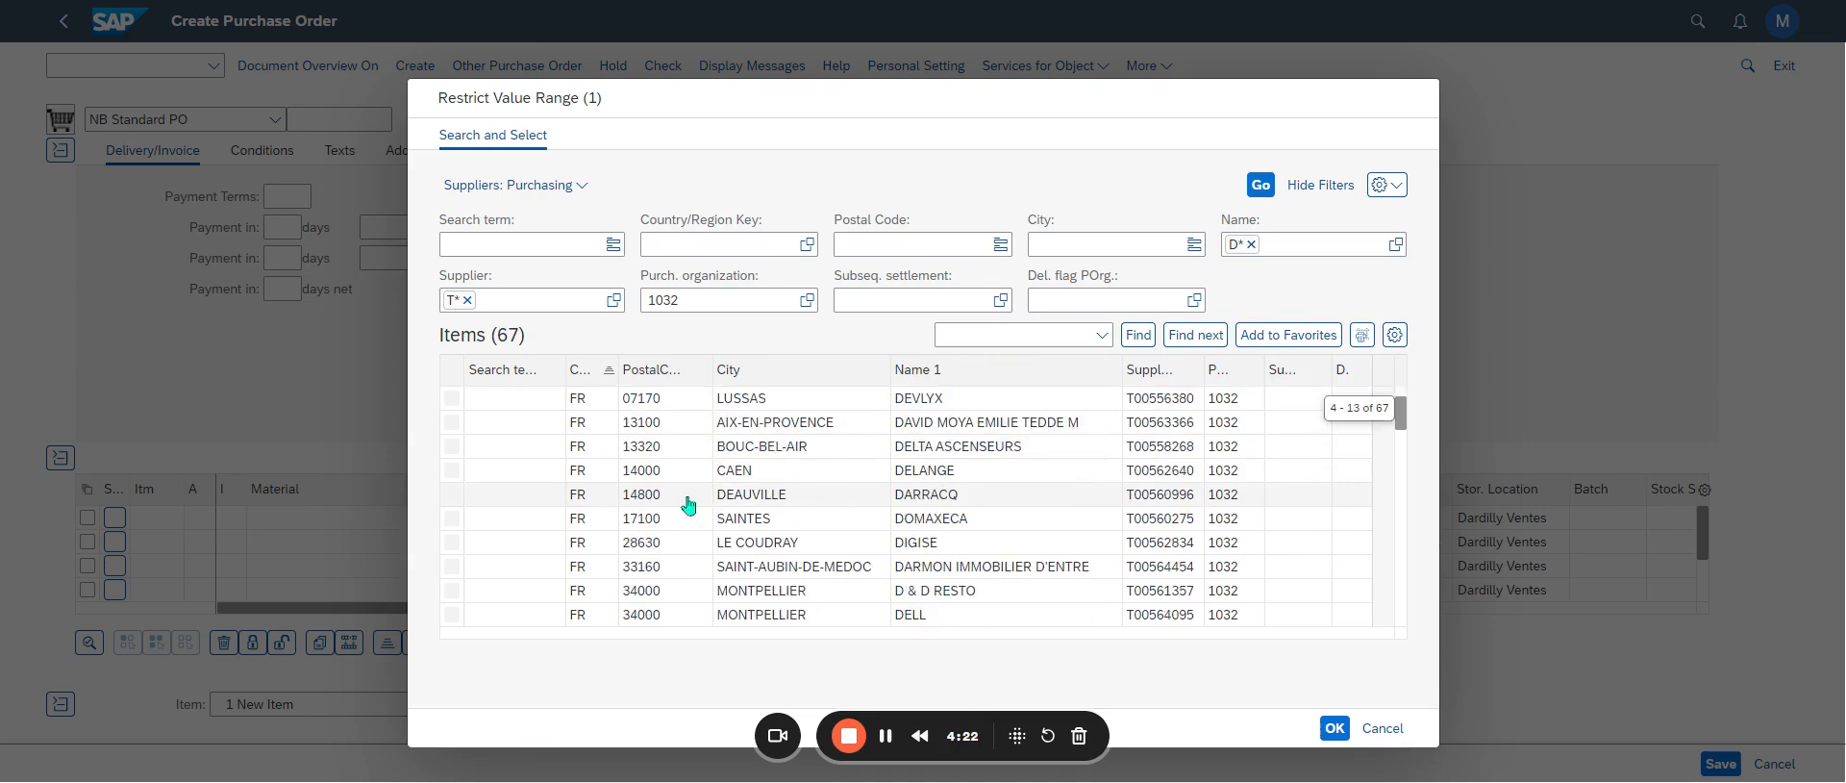
{"action": "scroll", "coordinate": [721, 516], "scroll_direction": "up", "scroll_amount": 3}
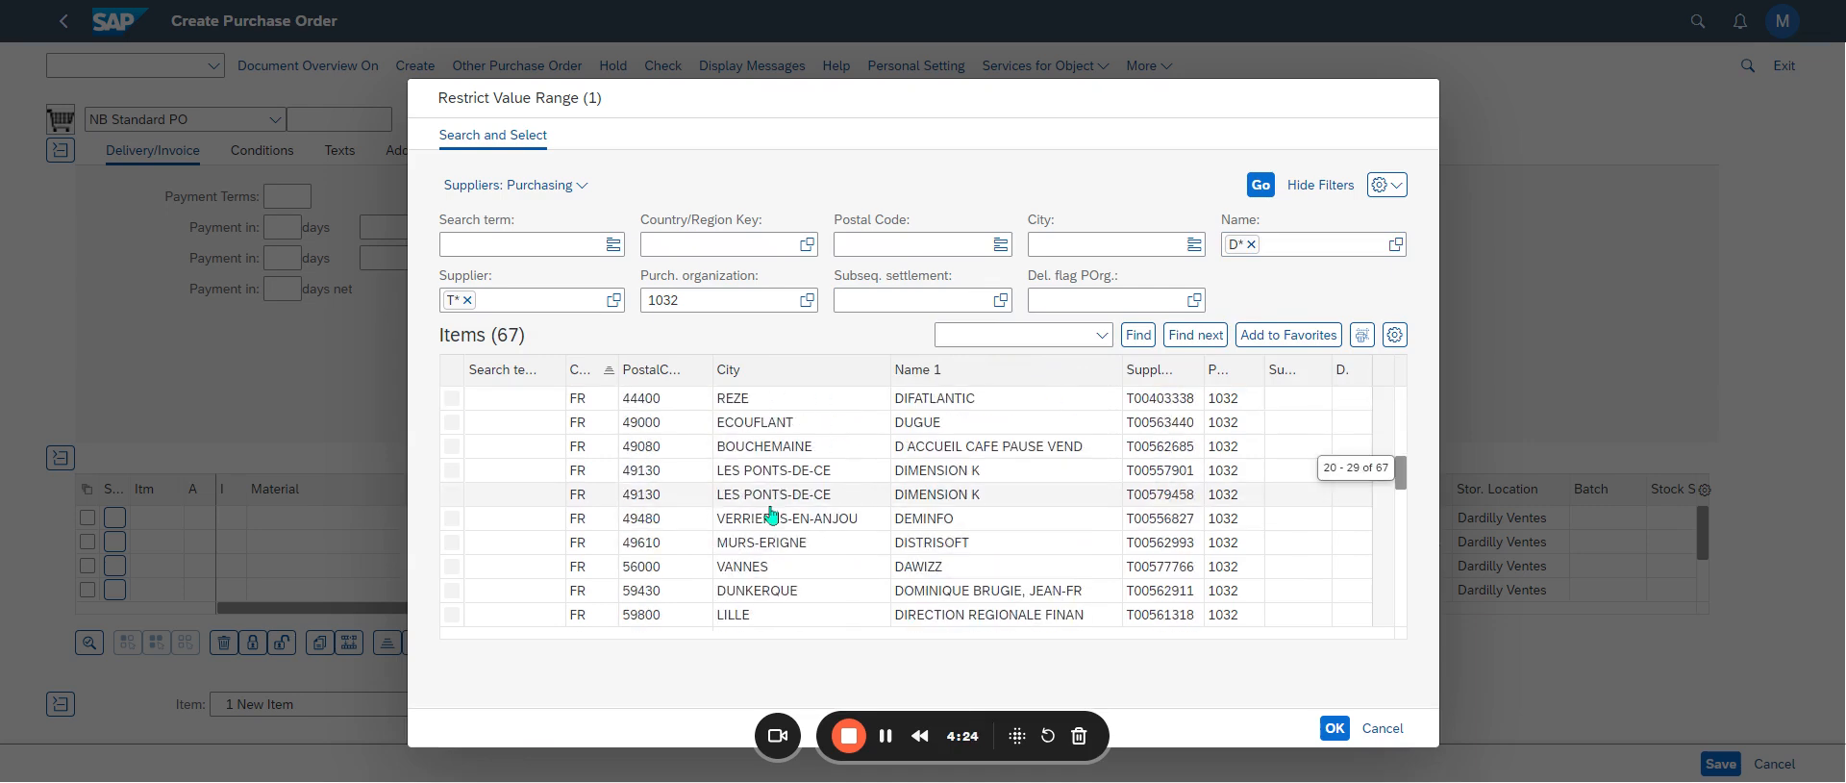
{"action": "scroll", "coordinate": [773, 517], "scroll_direction": "up", "scroll_amount": 1}
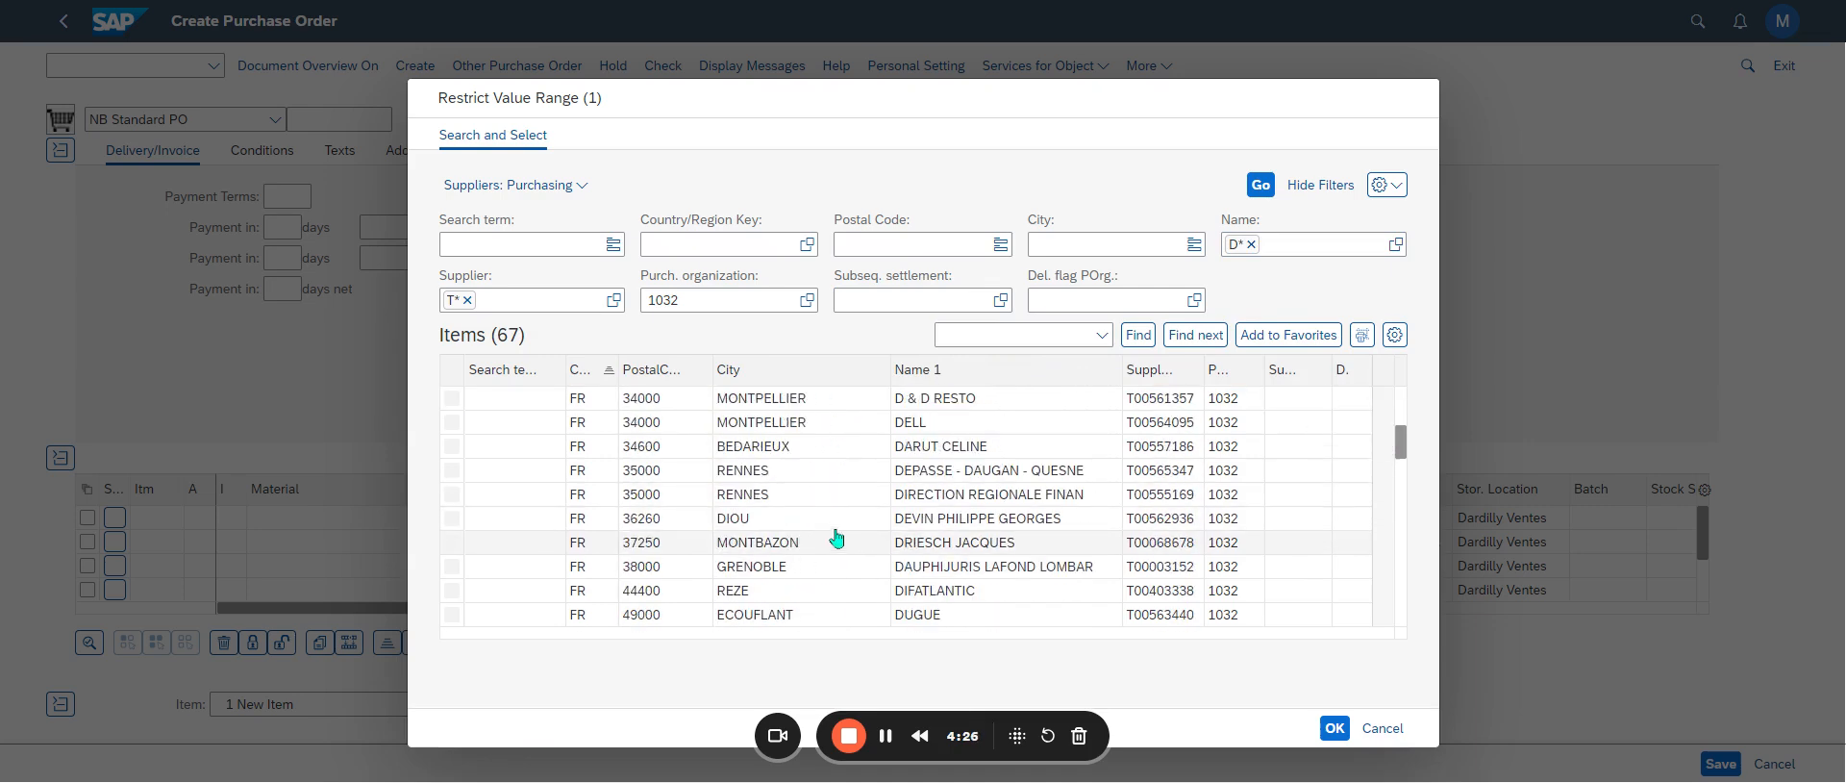
{"action": "left_click", "coordinate": [816, 426]}
{"action": "double_click", "coordinate": [816, 424]}
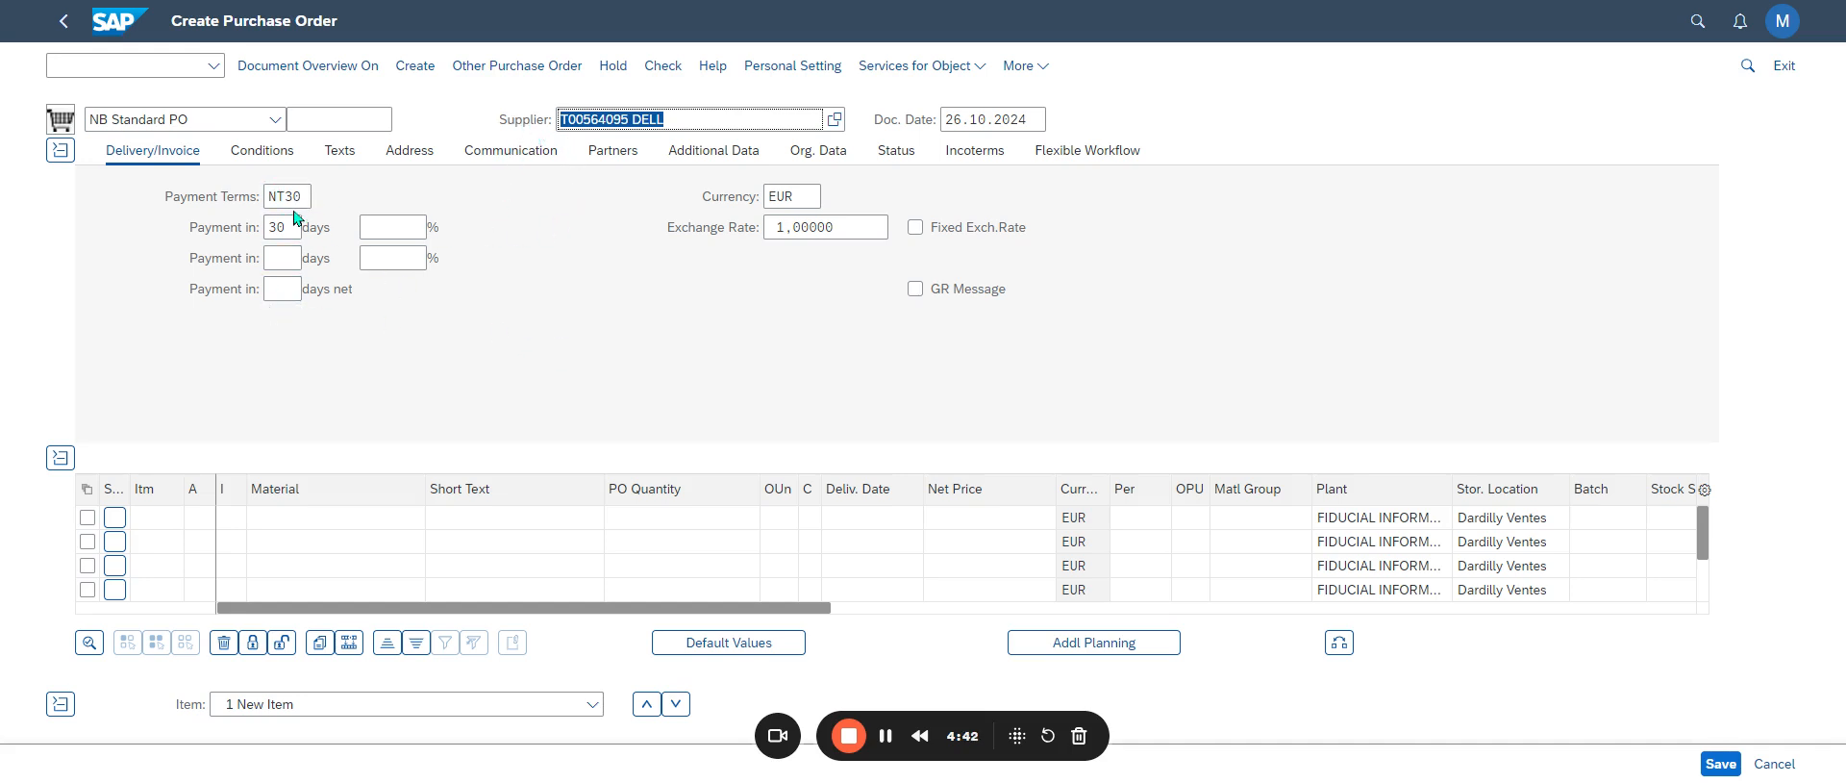
Step: Review the header's conditions, address, partners, additional data, organizational data, status and workflow, ending on the delivery and invoice data
{"action": "left_click", "coordinate": [293, 156]}
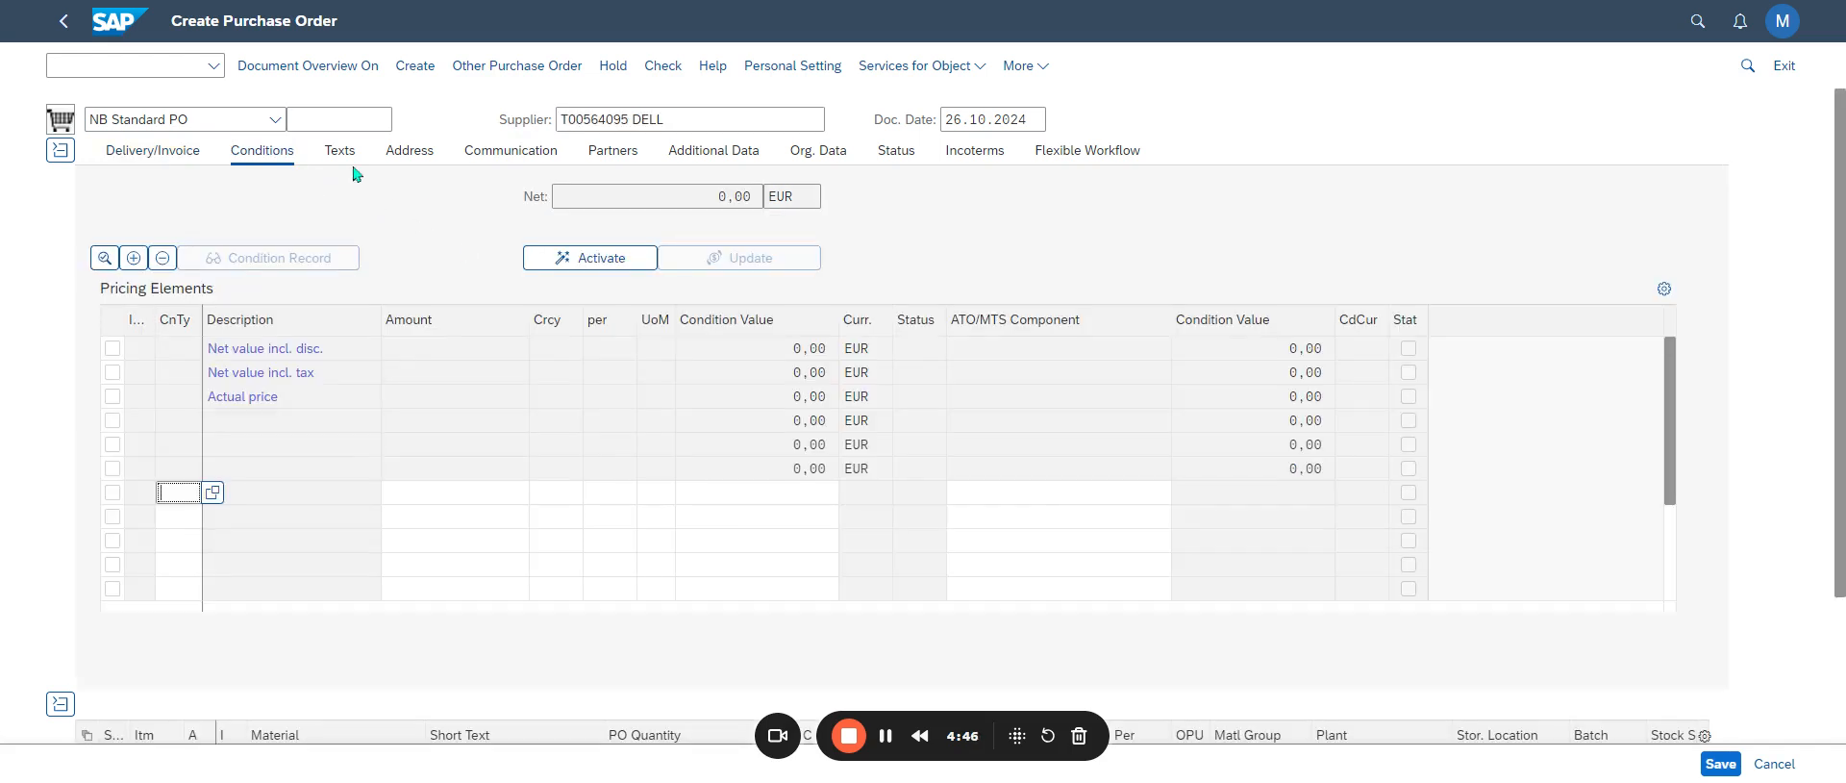
{"action": "left_click", "coordinate": [339, 152]}
{"action": "left_click", "coordinate": [401, 154]}
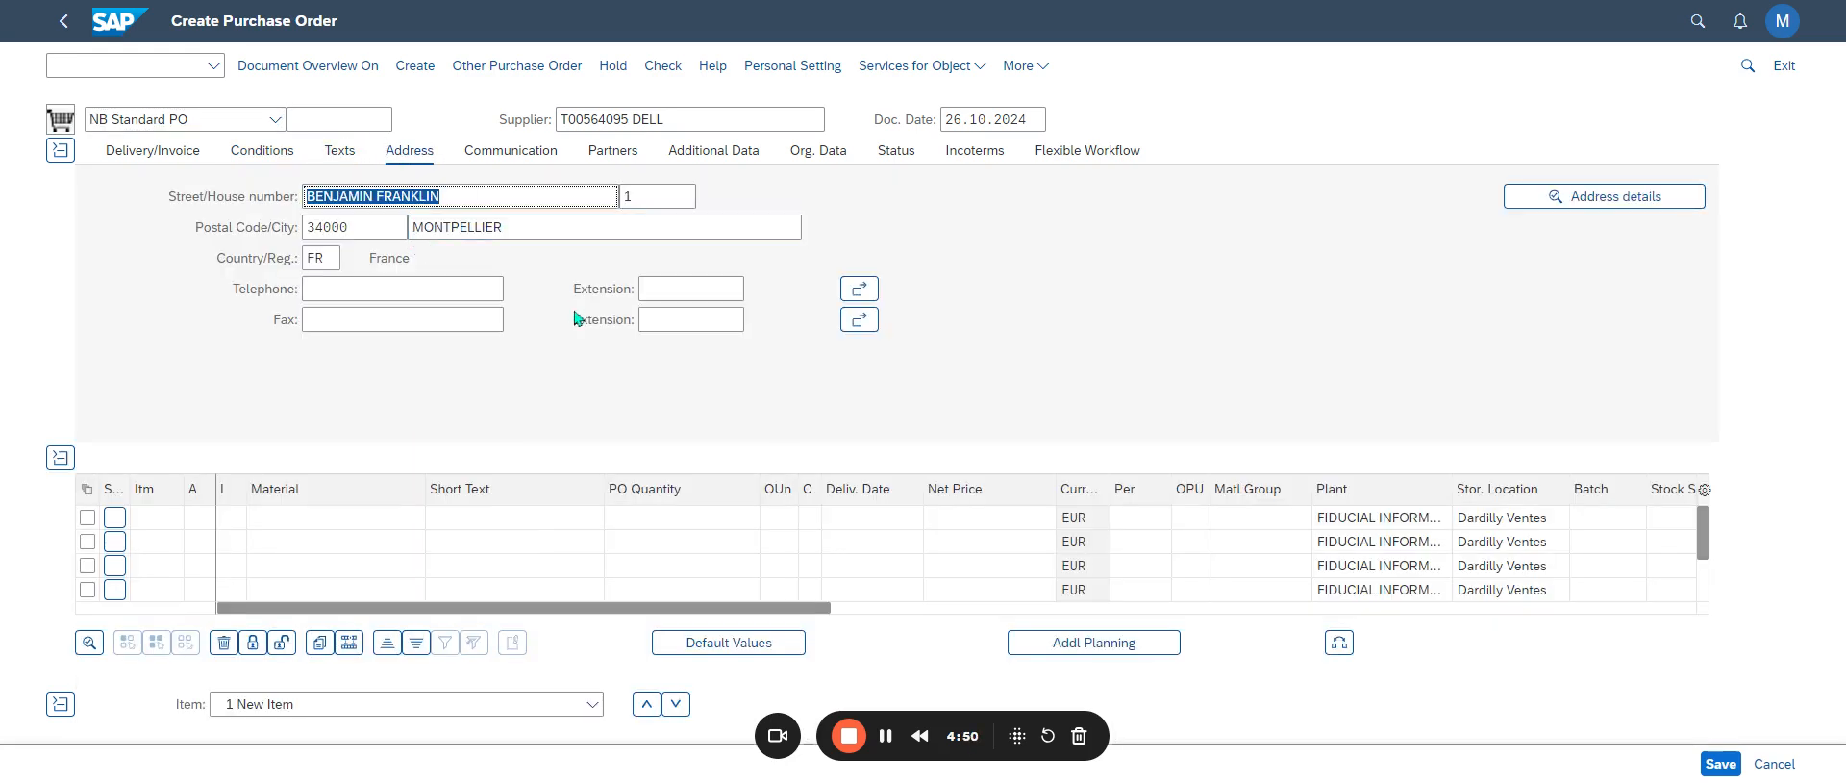
{"action": "left_click", "coordinate": [507, 157]}
{"action": "left_click", "coordinate": [615, 157]}
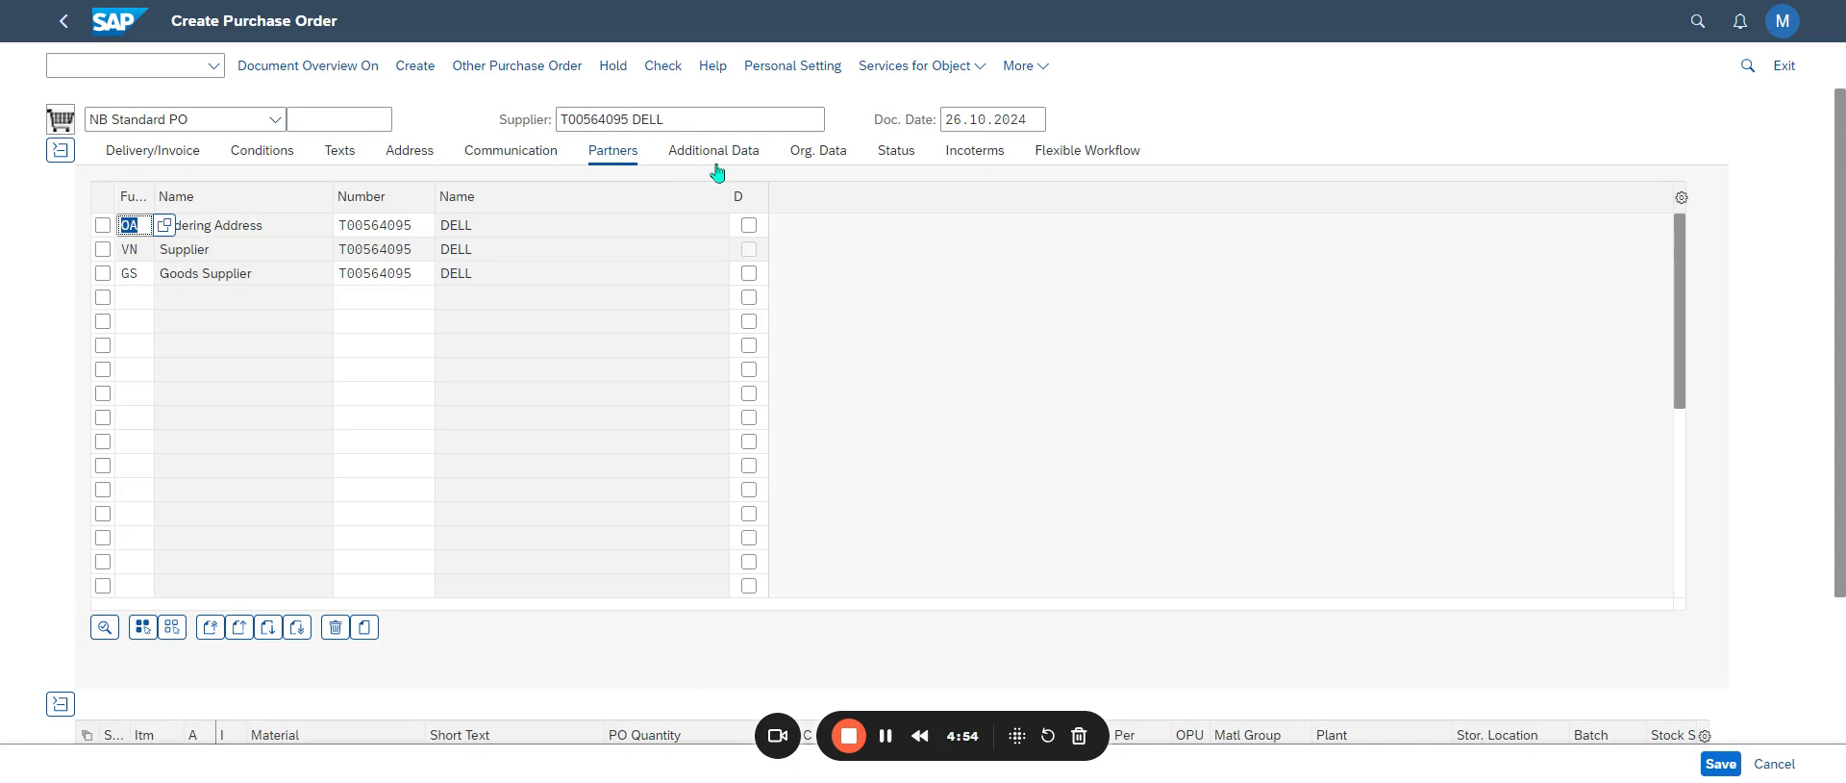
{"action": "left_click", "coordinate": [702, 156]}
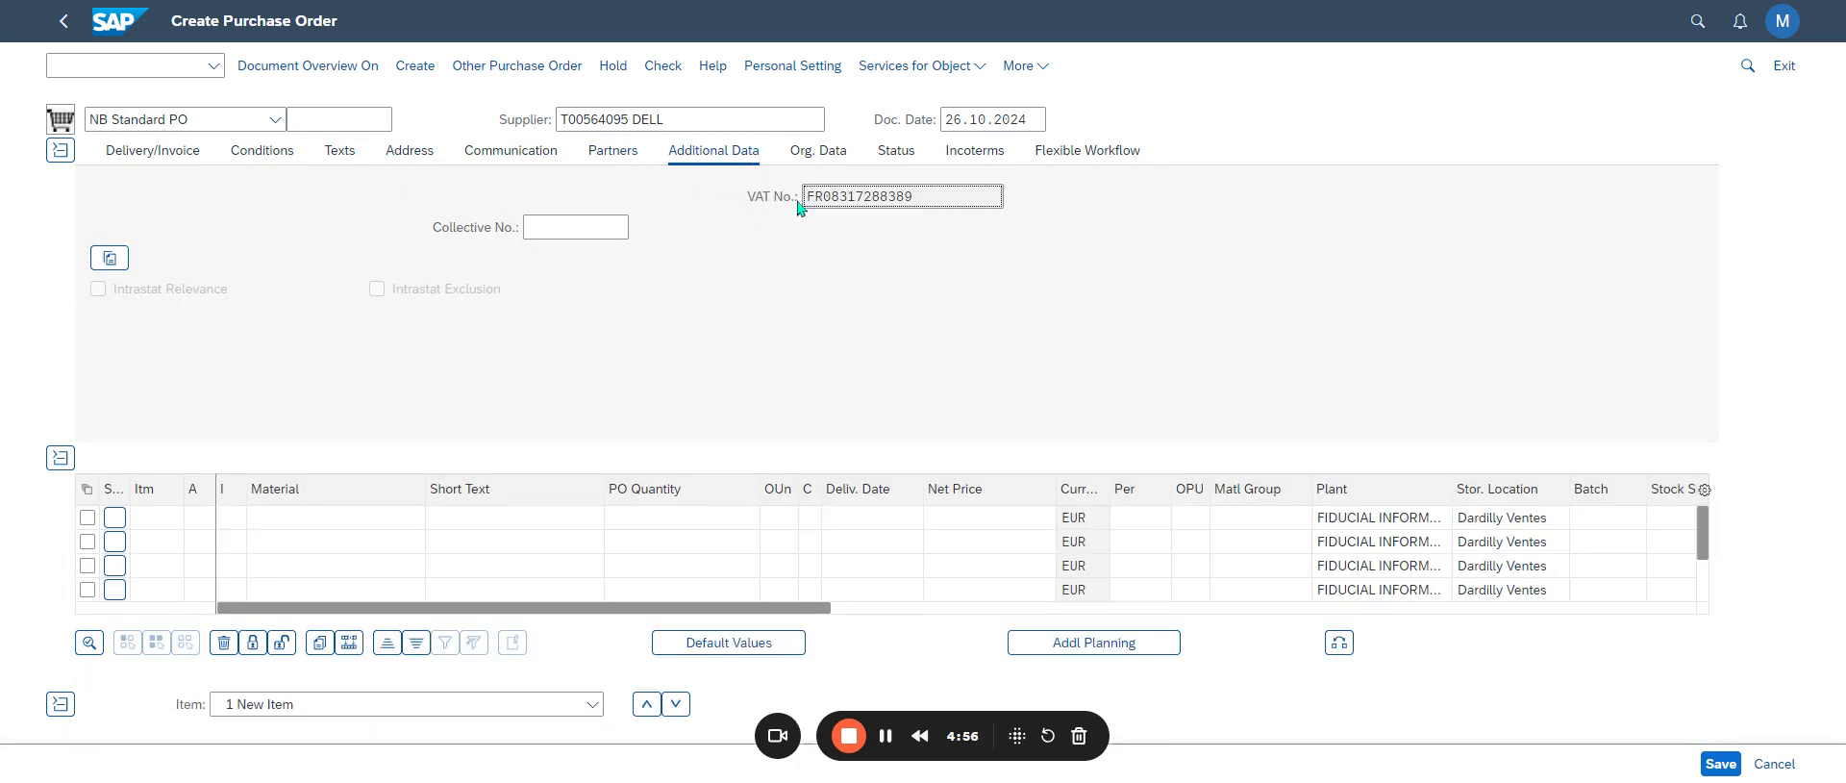
{"action": "left_click", "coordinate": [816, 154]}
{"action": "left_click", "coordinate": [902, 157]}
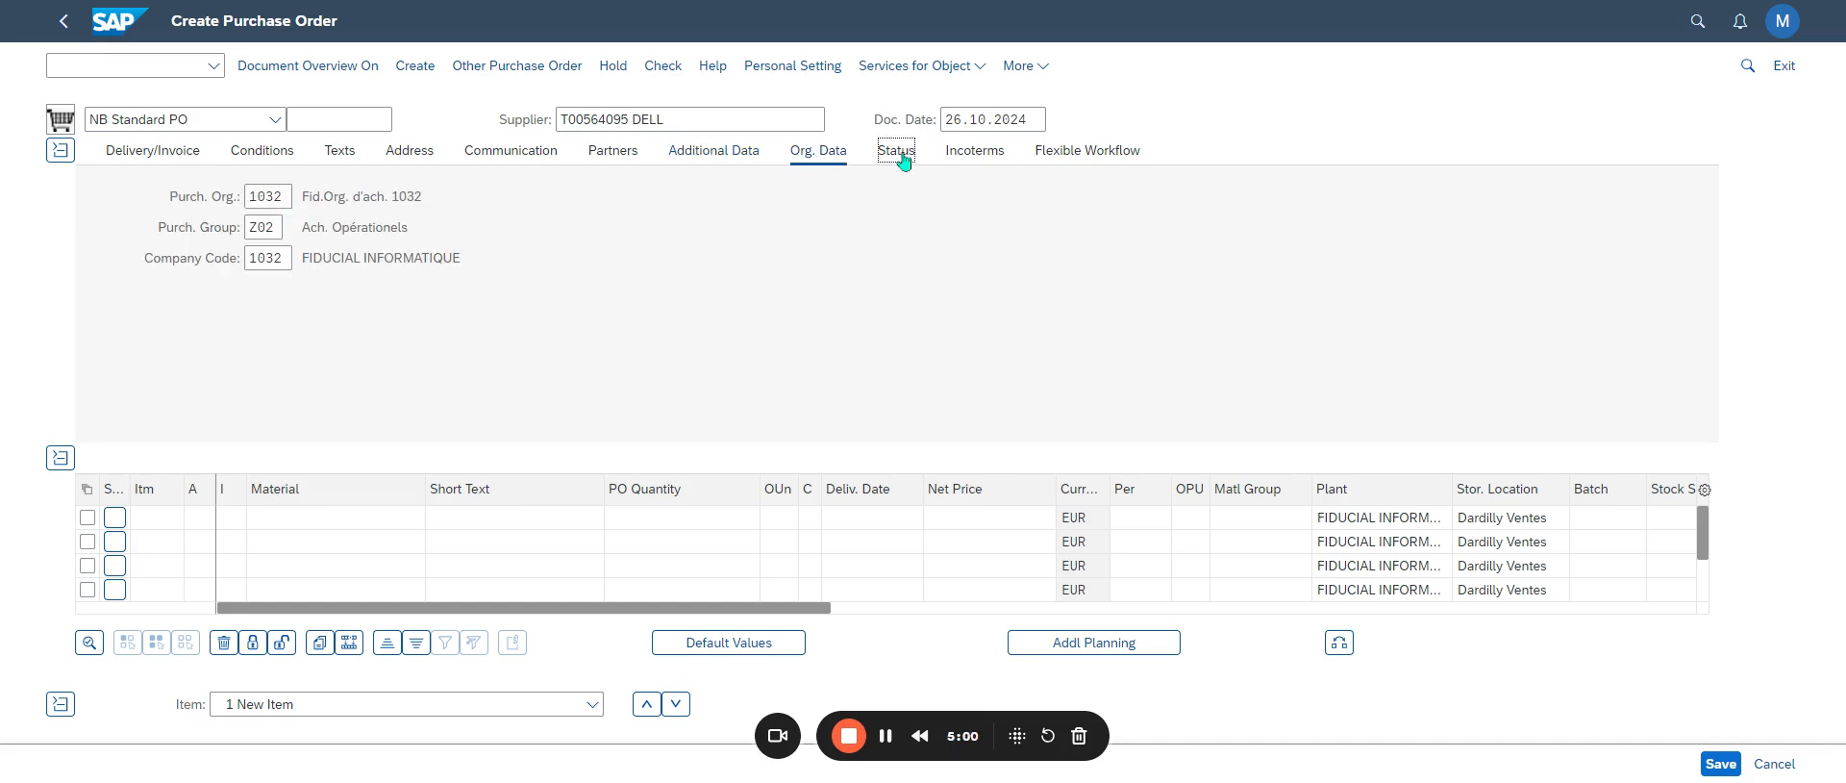
{"action": "left_click", "coordinate": [973, 156]}
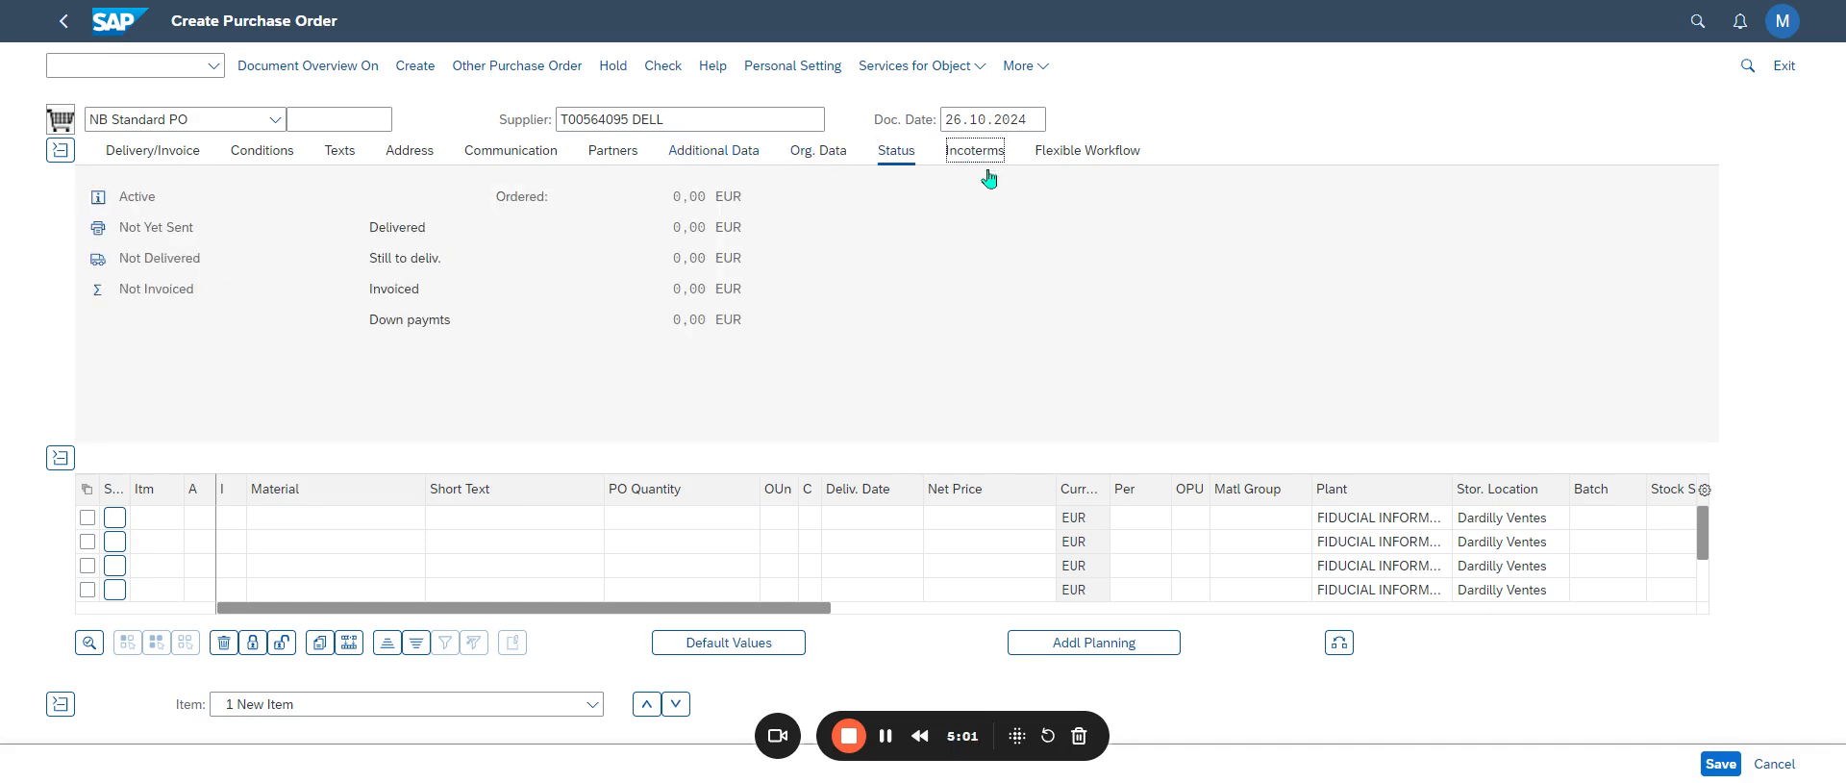
{"action": "left_click", "coordinate": [1066, 156]}
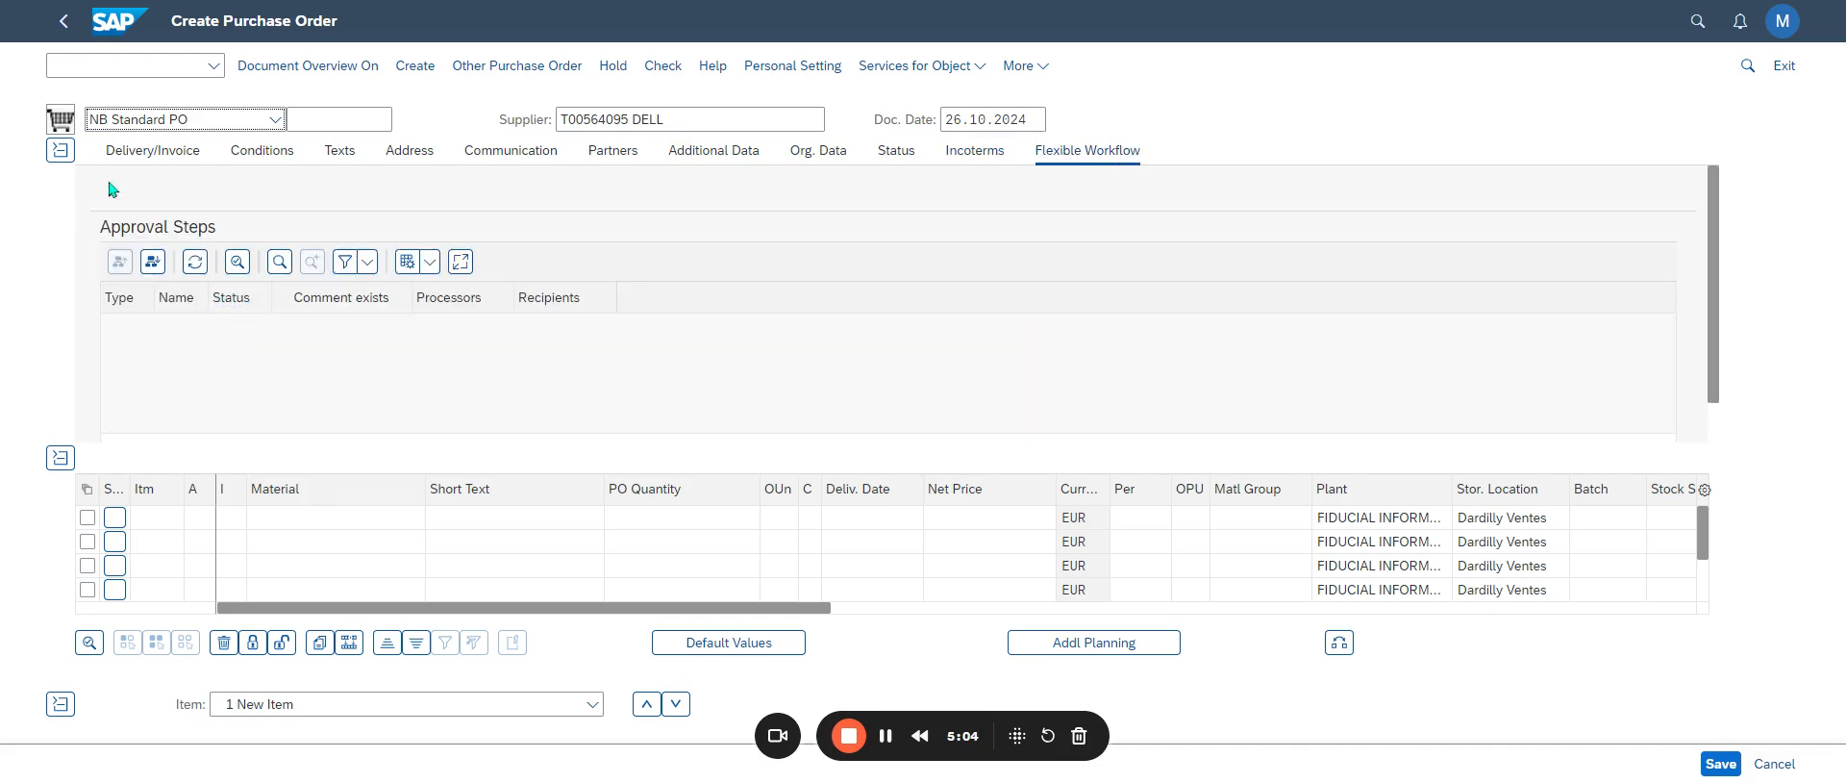
{"action": "left_click", "coordinate": [125, 154]}
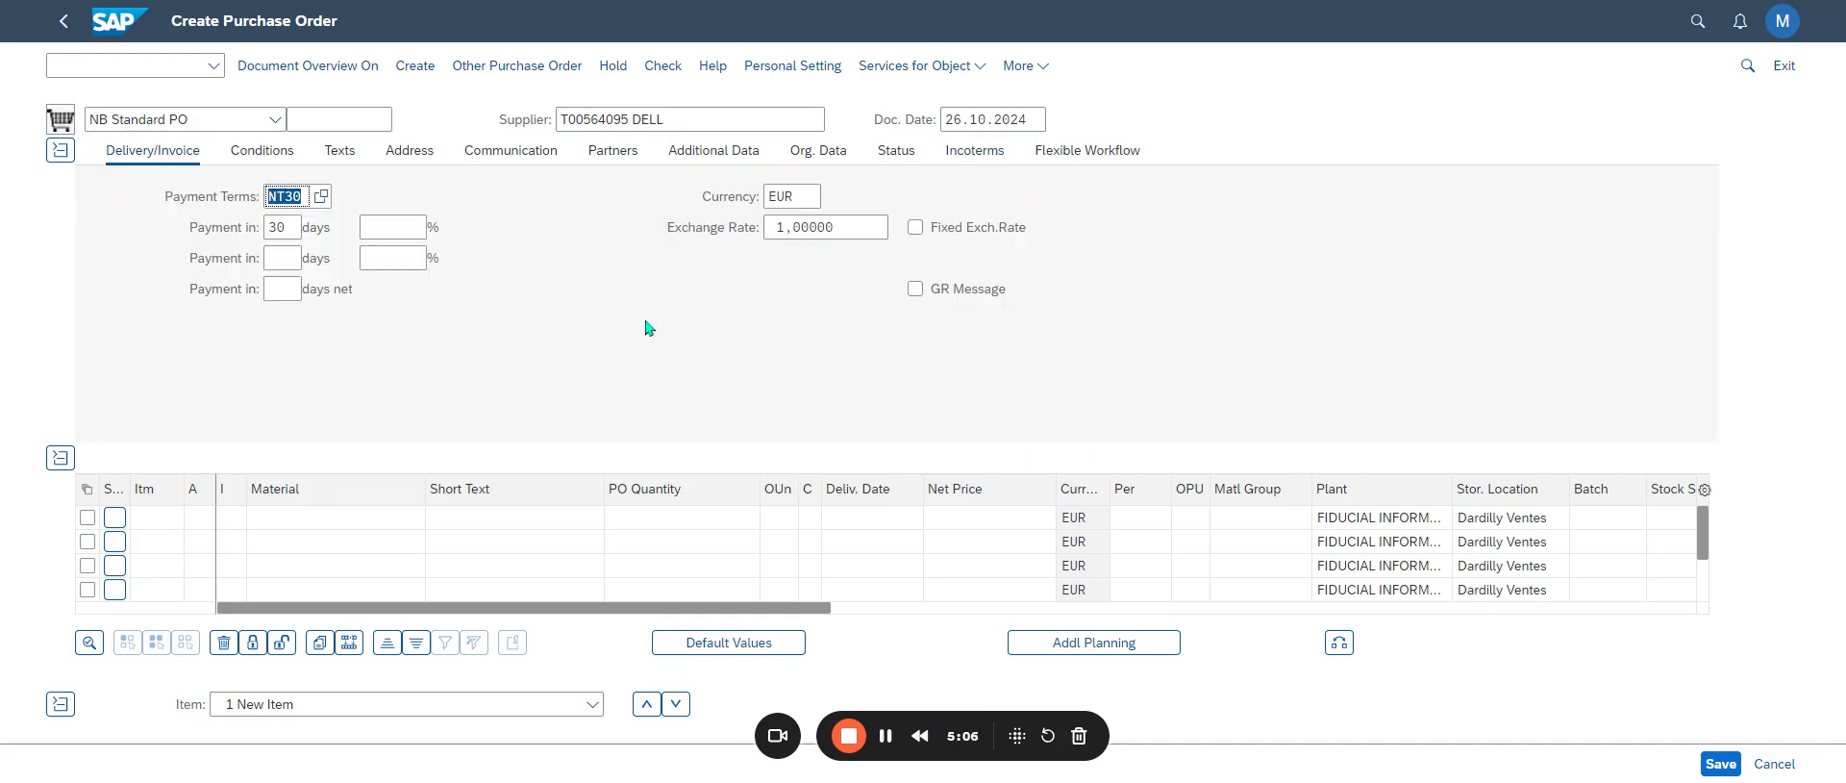
Step: Collapse the order header and select the material cell in the first row of the item overview
{"action": "left_click", "coordinate": [60, 150]}
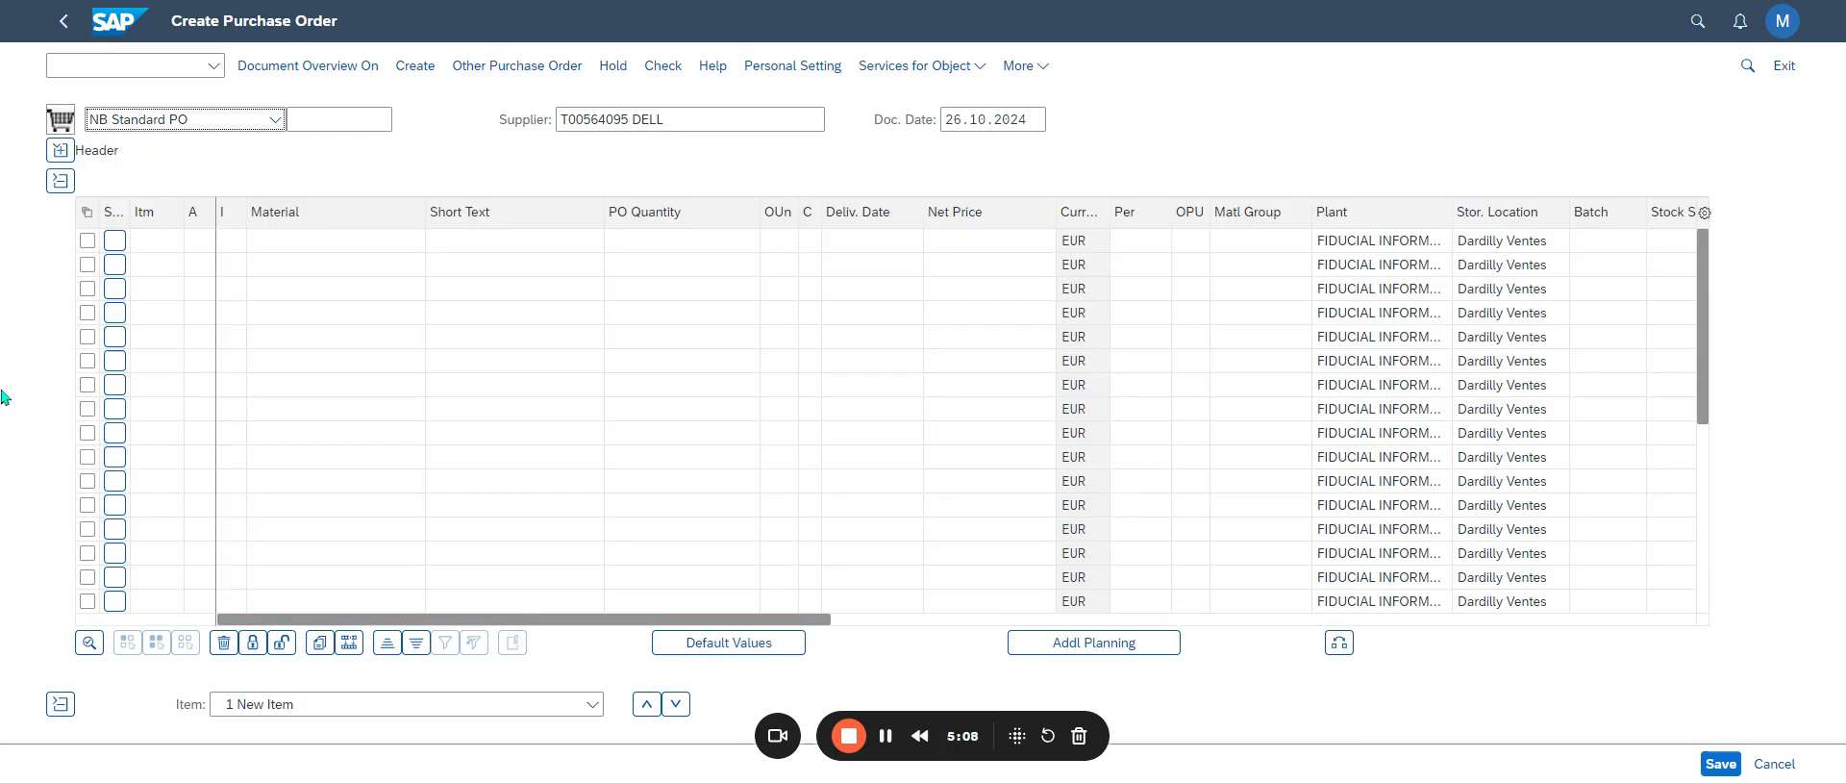
{"action": "left_click", "coordinate": [692, 416]}
{"action": "left_click", "coordinate": [384, 390]}
{"action": "left_click", "coordinate": [354, 248]}
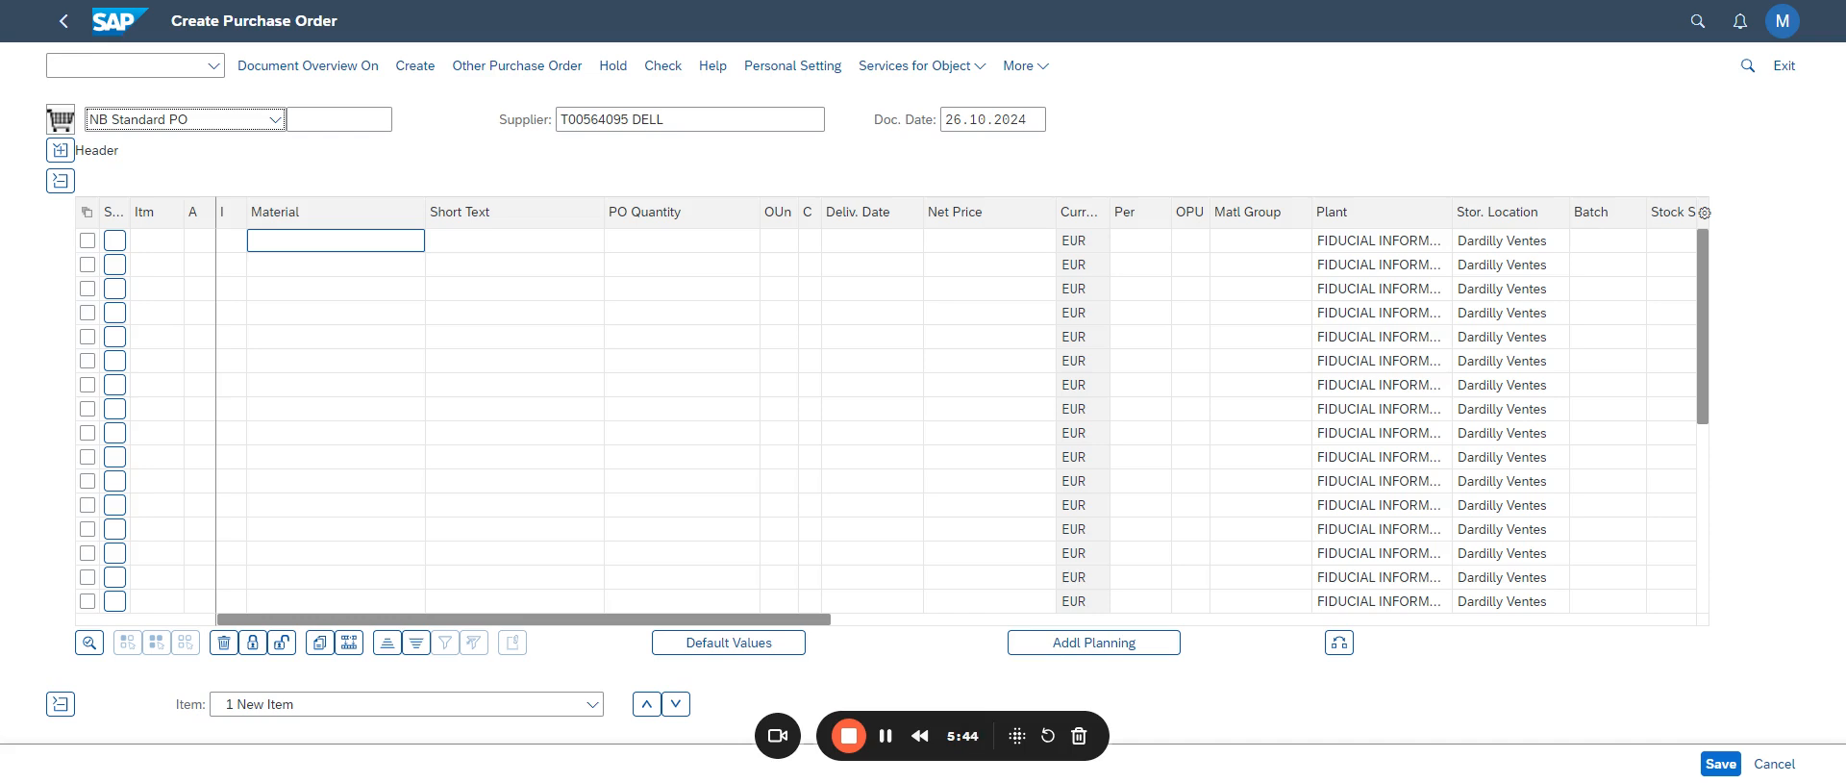
{"action": "left_click", "coordinate": [412, 242]}
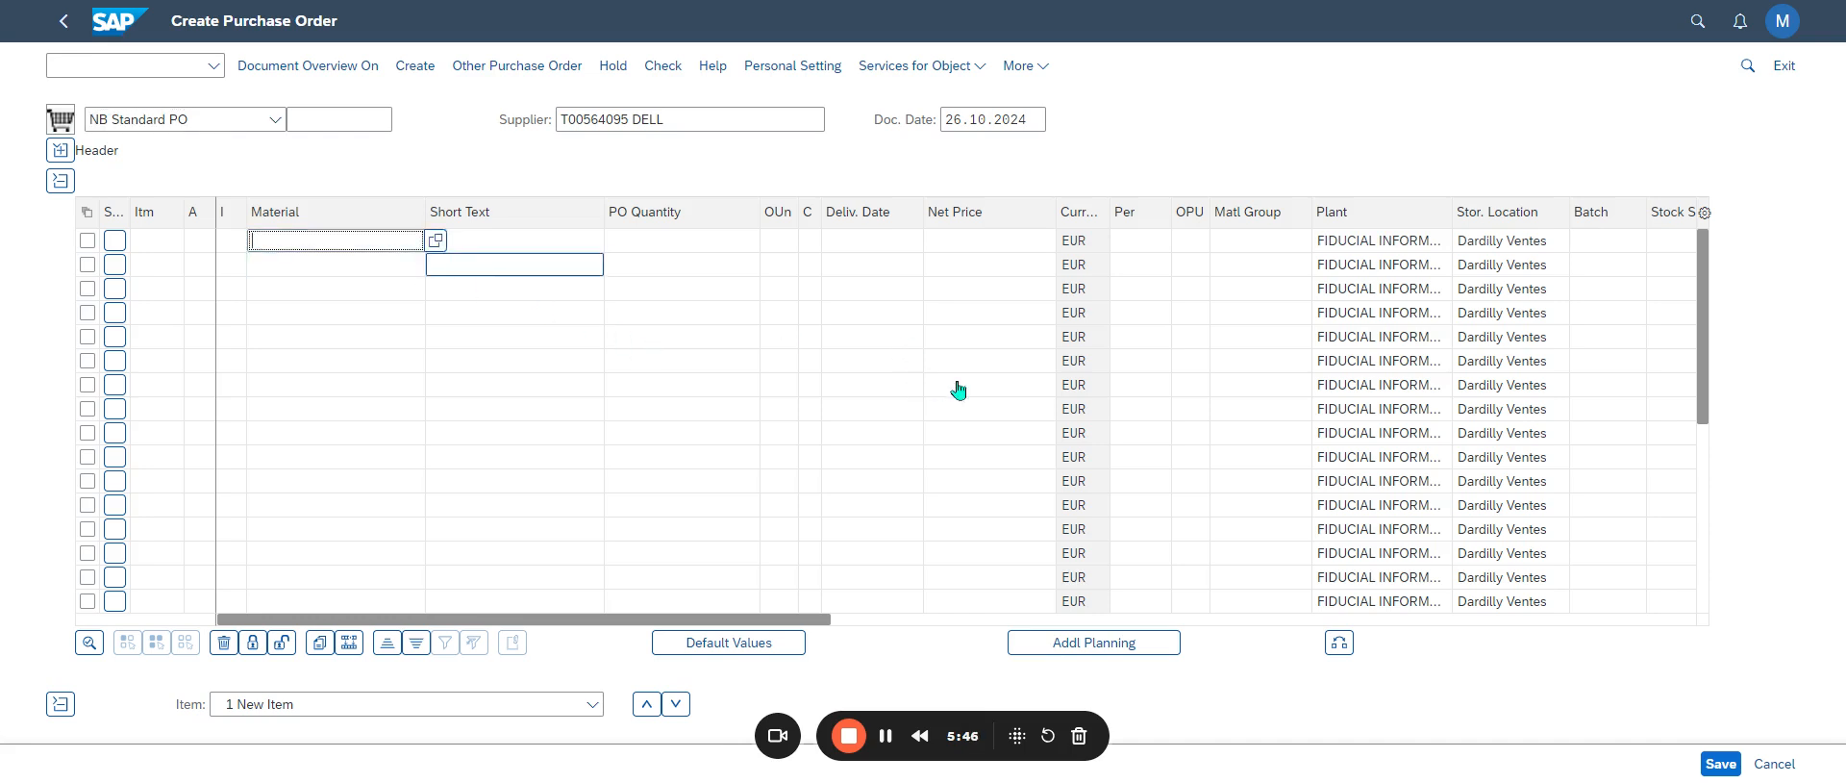
{"action": "key", "text": "F4"}
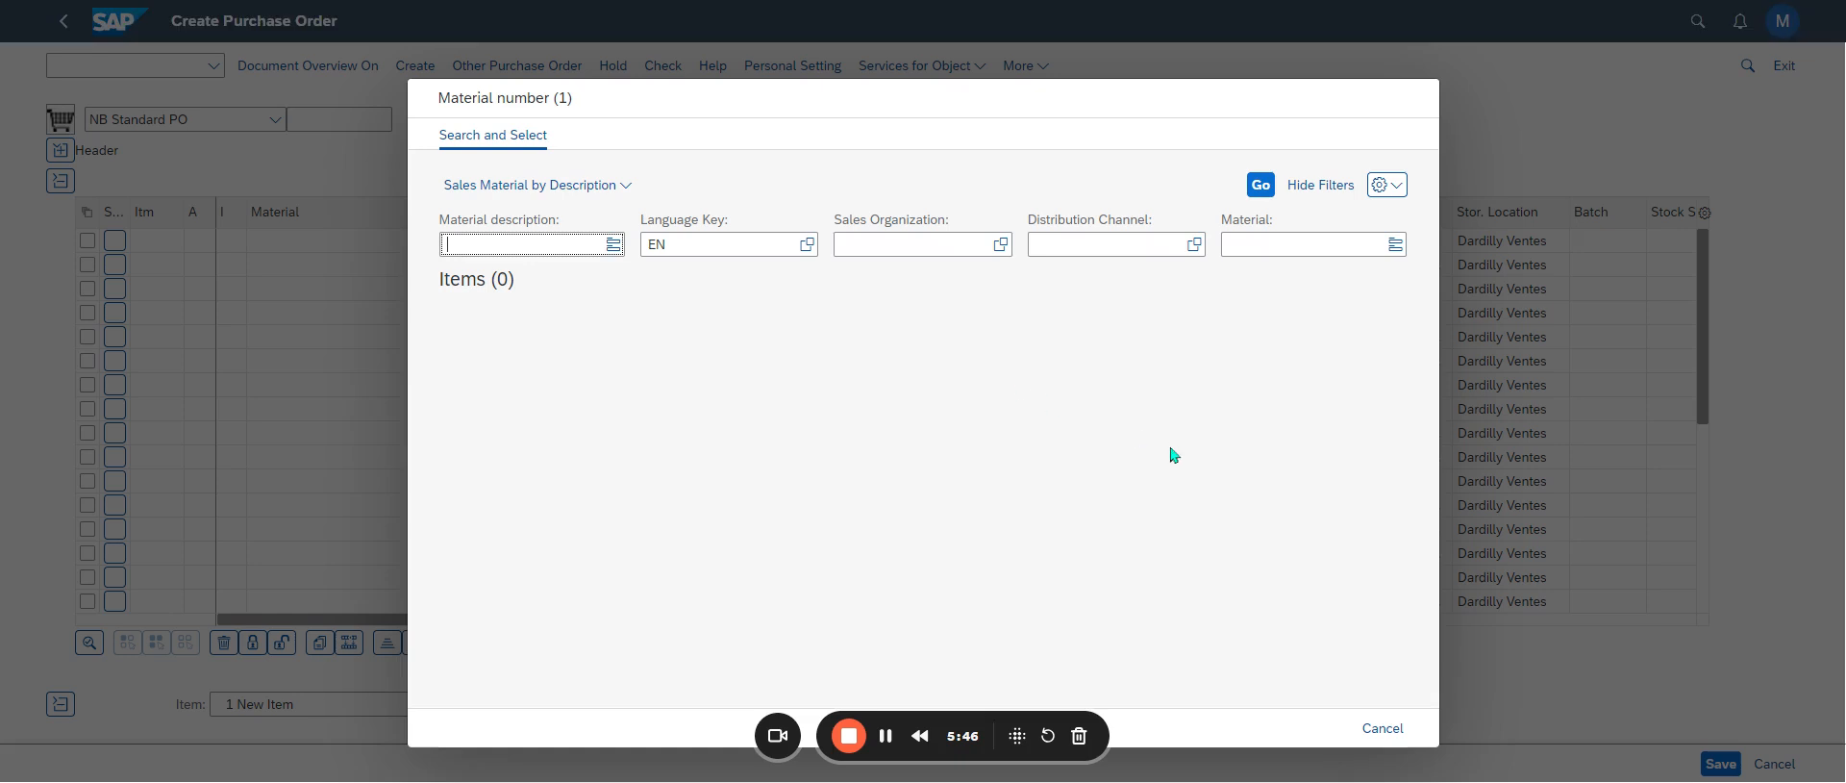
{"action": "left_click", "coordinate": [524, 188]}
{"action": "left_click", "coordinate": [527, 188]}
{"action": "left_click", "coordinate": [529, 187]}
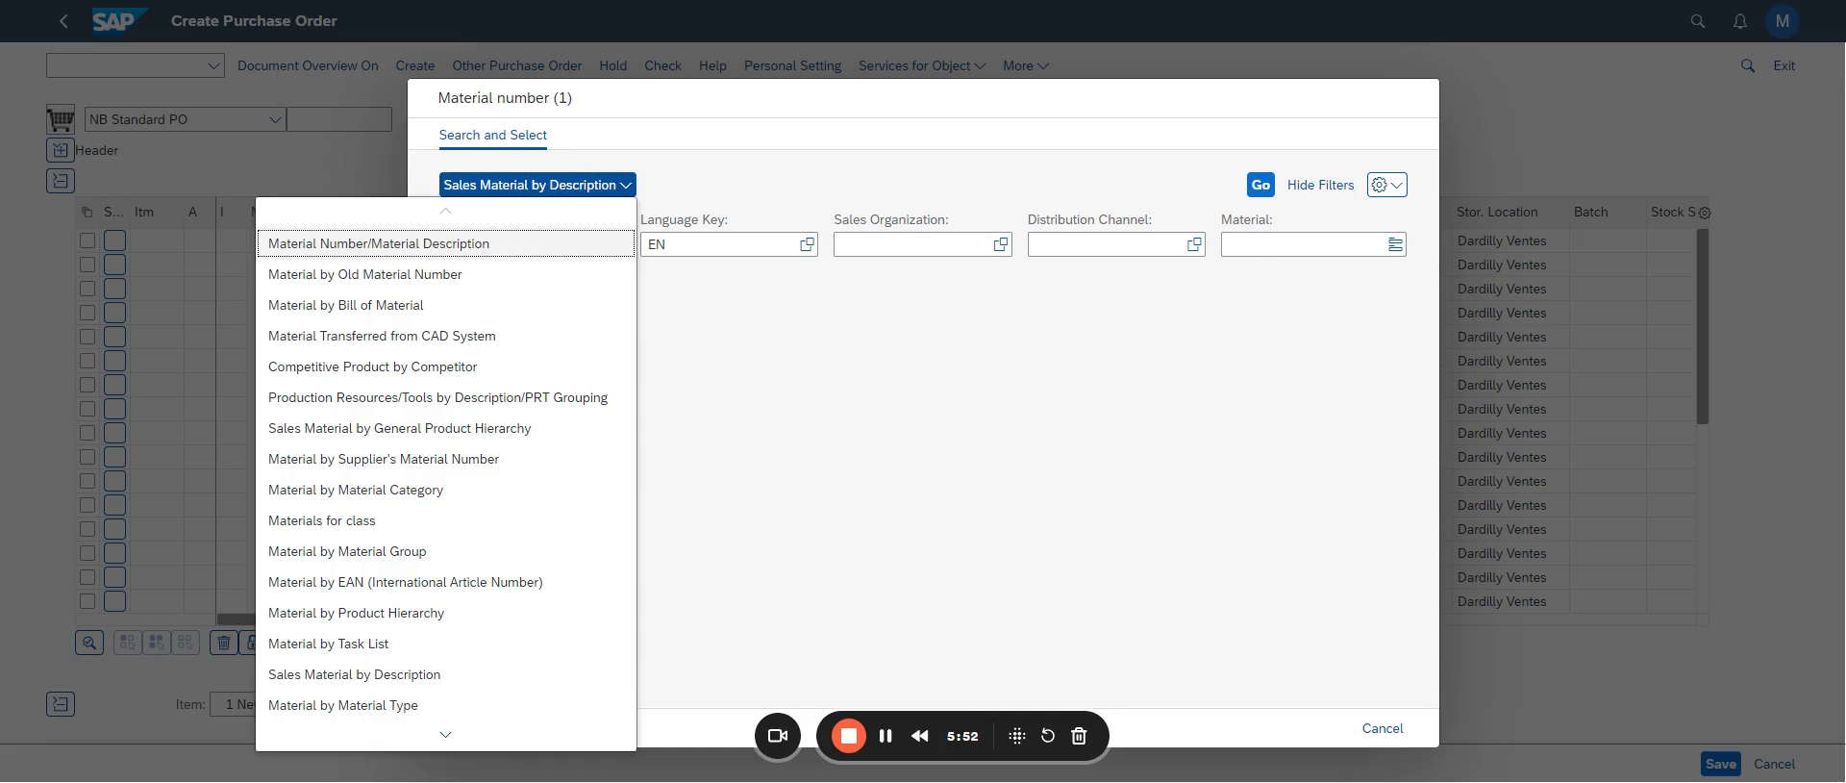
{"action": "left_click", "coordinate": [529, 188]}
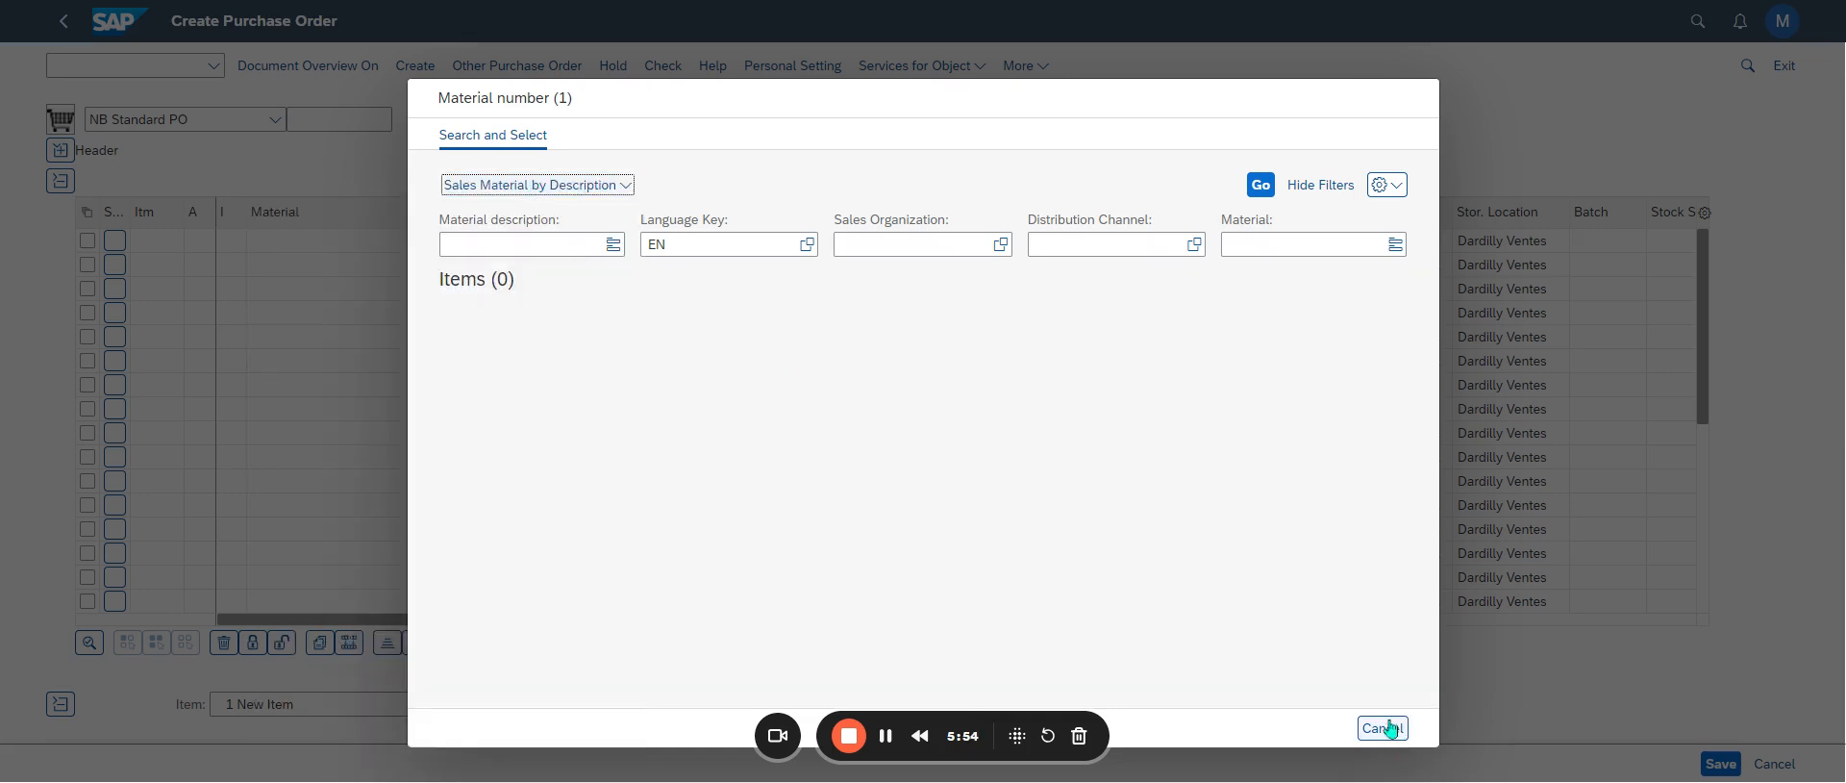
{"action": "key", "text": "Escape"}
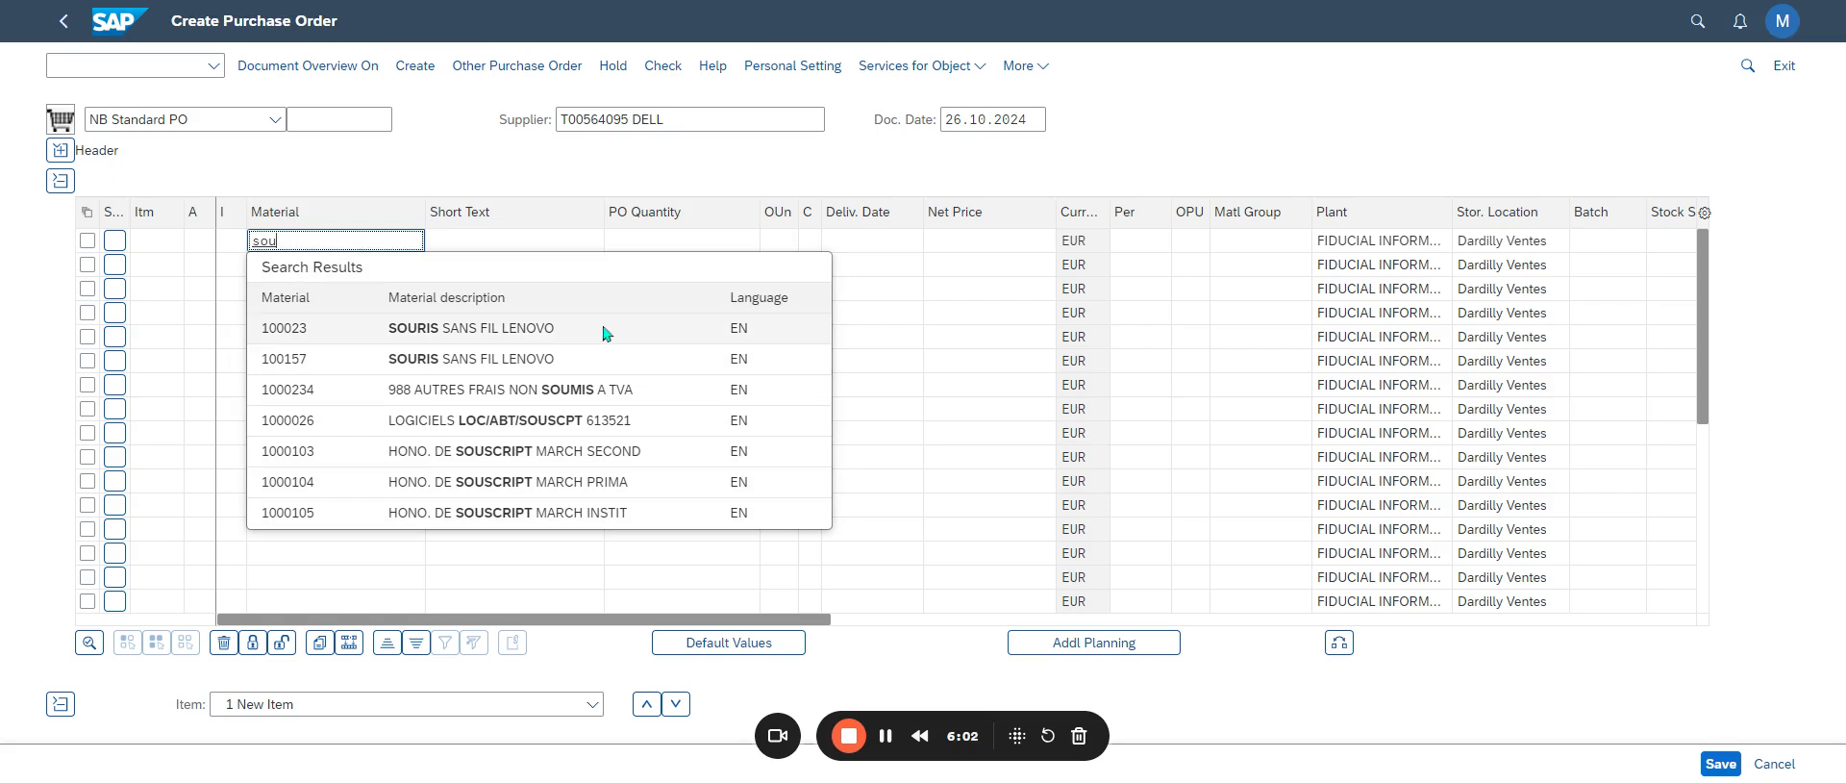
Step: Find materials matching "sou", add 100023 SOURIS SANS FIL LENOVO as the first item and set its quantity to 1
{"action": "left_click", "coordinate": [606, 332]}
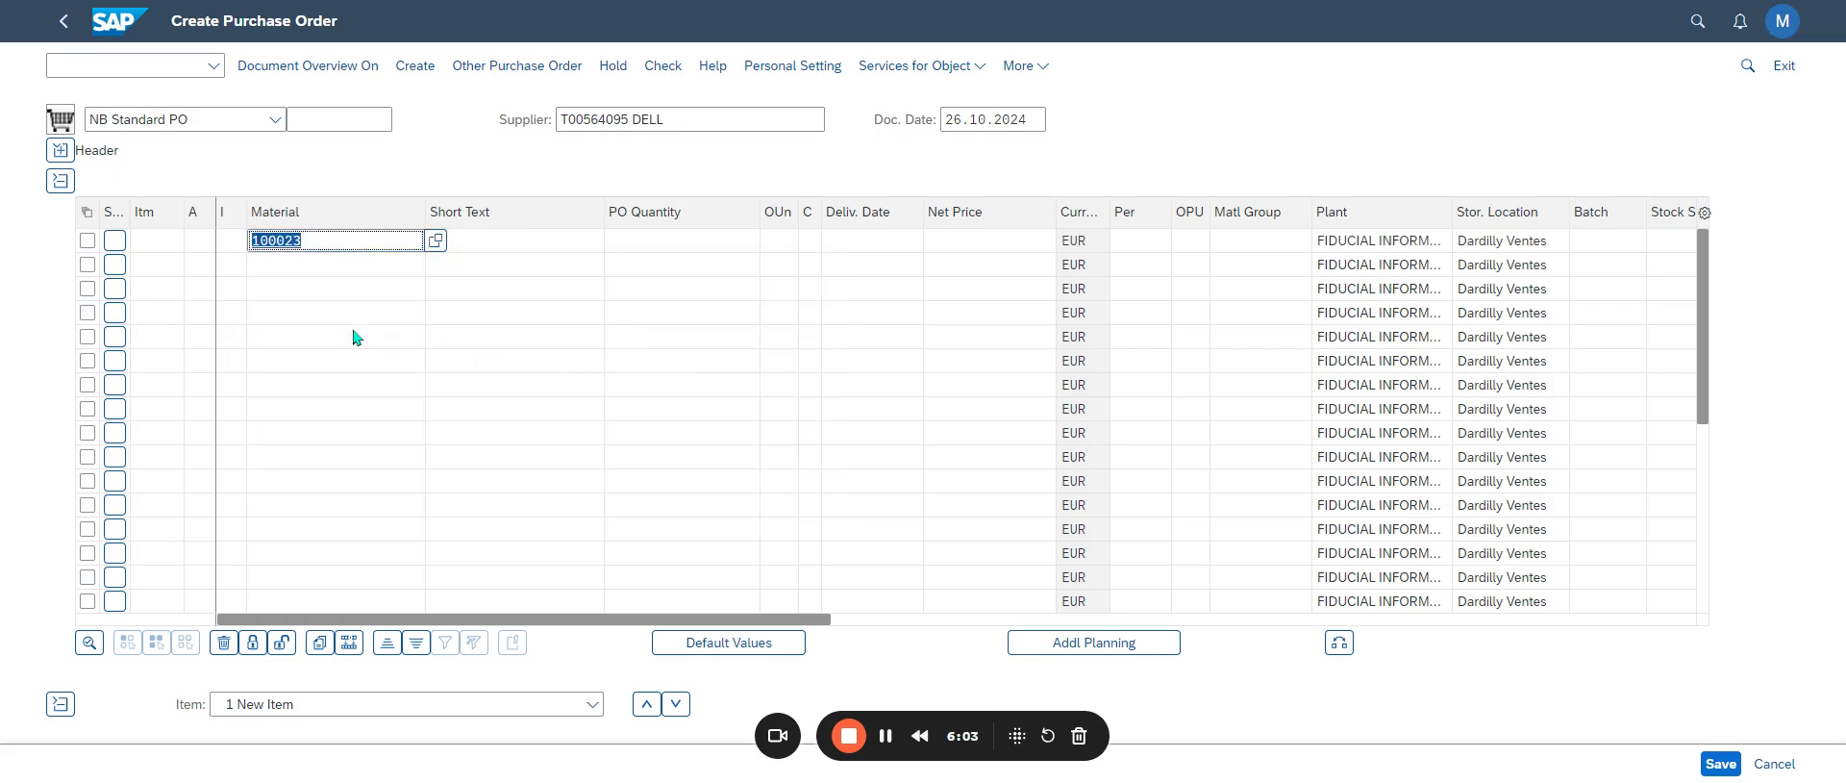
{"action": "left_click", "coordinate": [668, 248]}
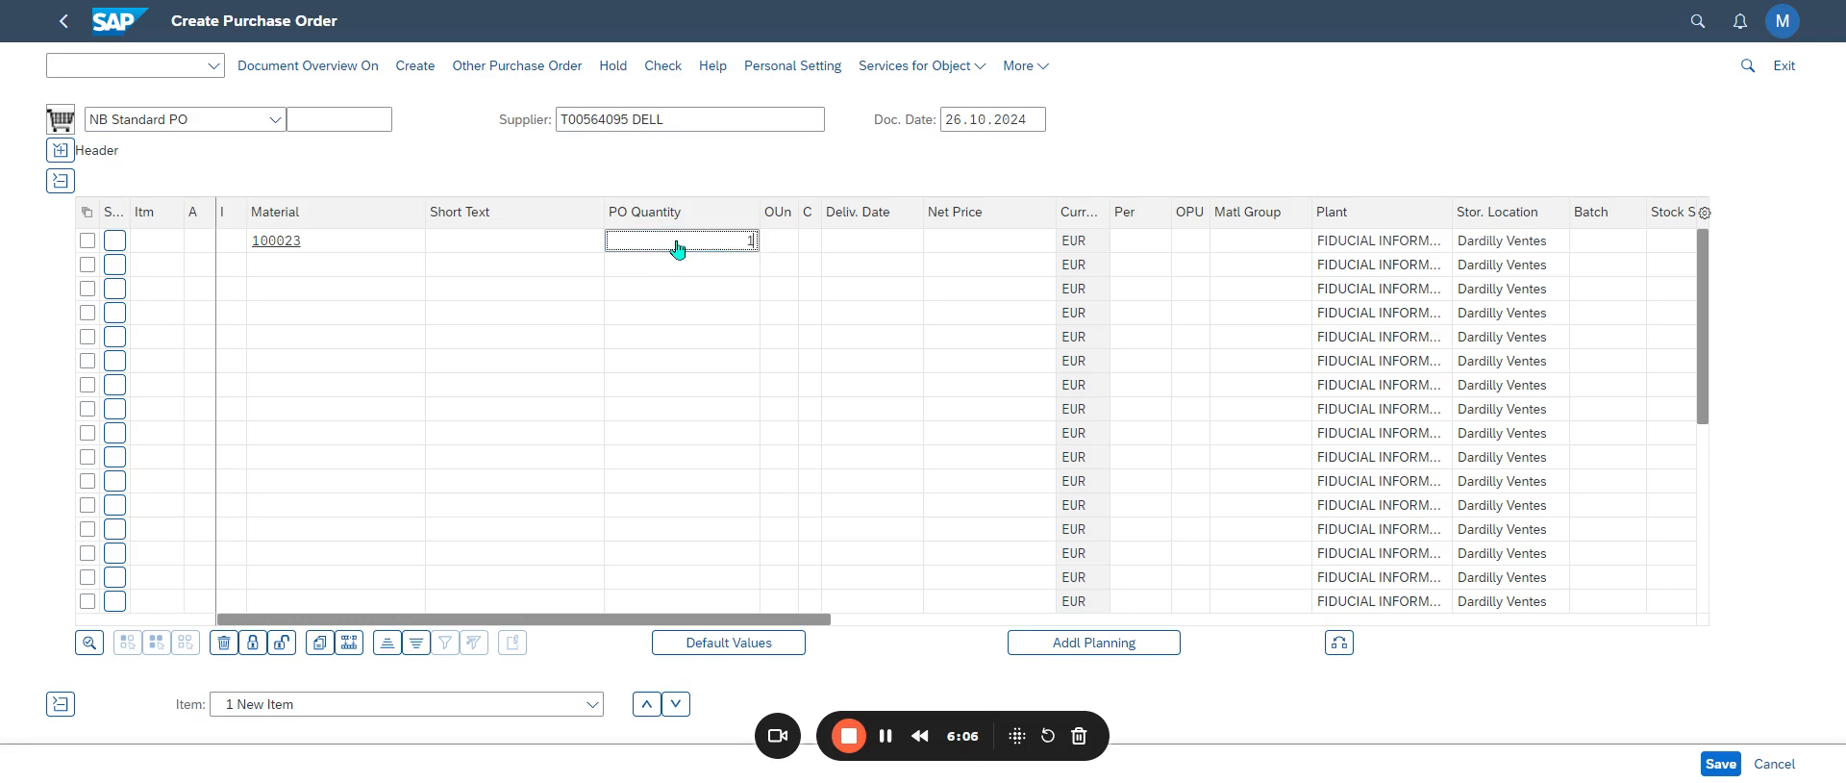
{"action": "type", "text": "1"}
{"action": "key", "text": "Return"}
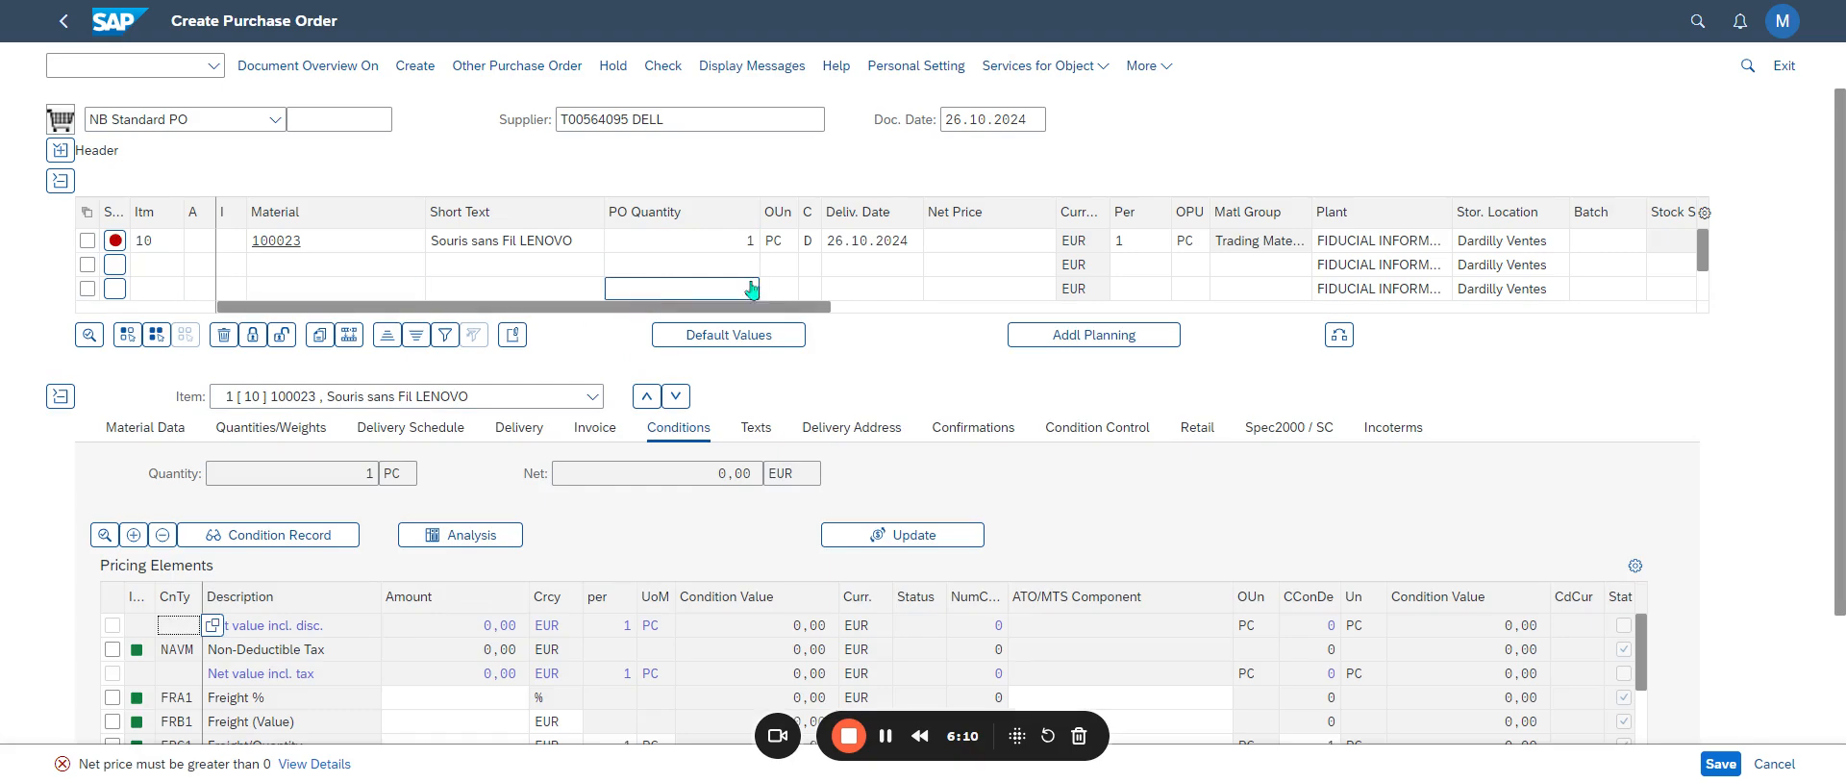
Step: Review the messages for item 10 and close the message list
{"action": "left_click", "coordinate": [128, 263]}
{"action": "left_click", "coordinate": [115, 243]}
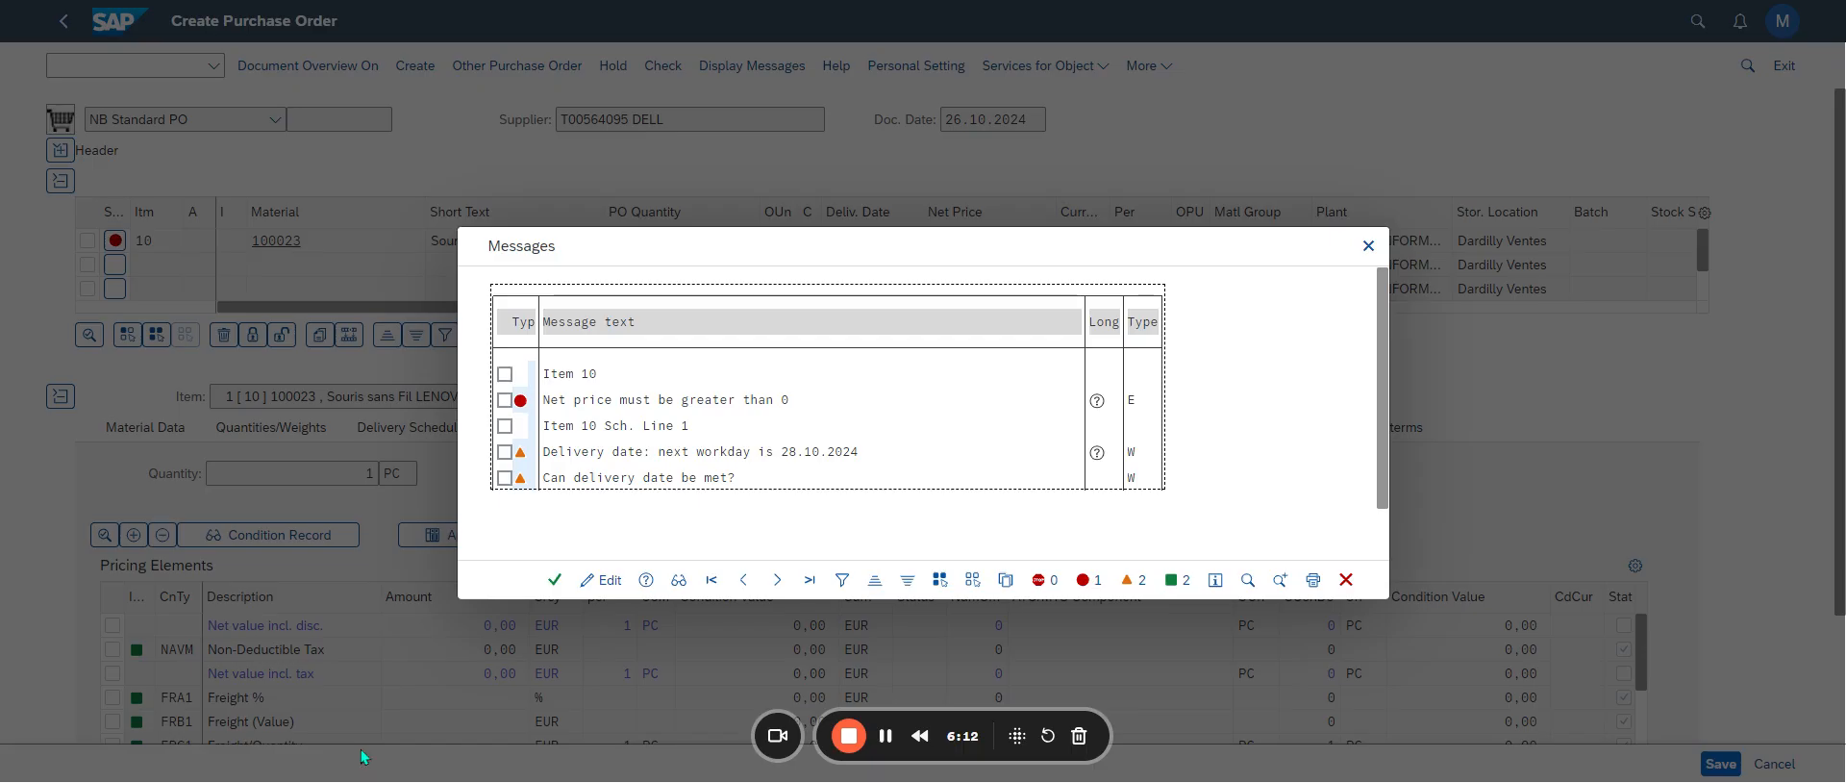
{"action": "left_click", "coordinate": [1364, 580]}
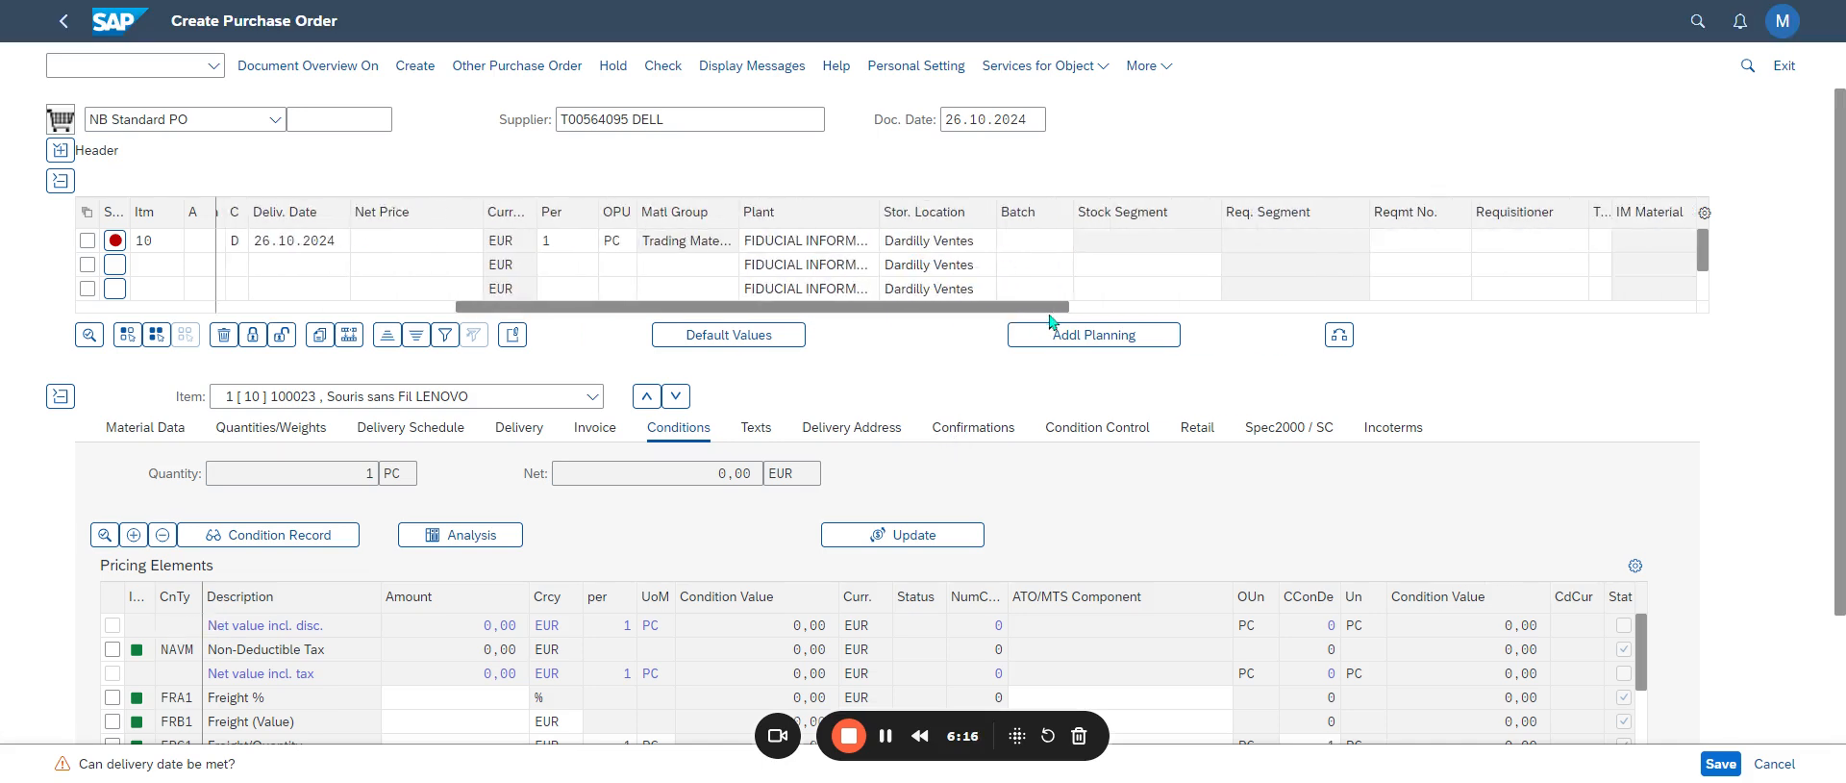
Step: Look through the item overview columns and try to set item 10's net price directly to 15
{"action": "scroll", "coordinate": [1057, 323], "scroll_direction": "right", "scroll_amount": 5}
{"action": "scroll", "coordinate": [1125, 333], "scroll_direction": "left", "scroll_amount": 3}
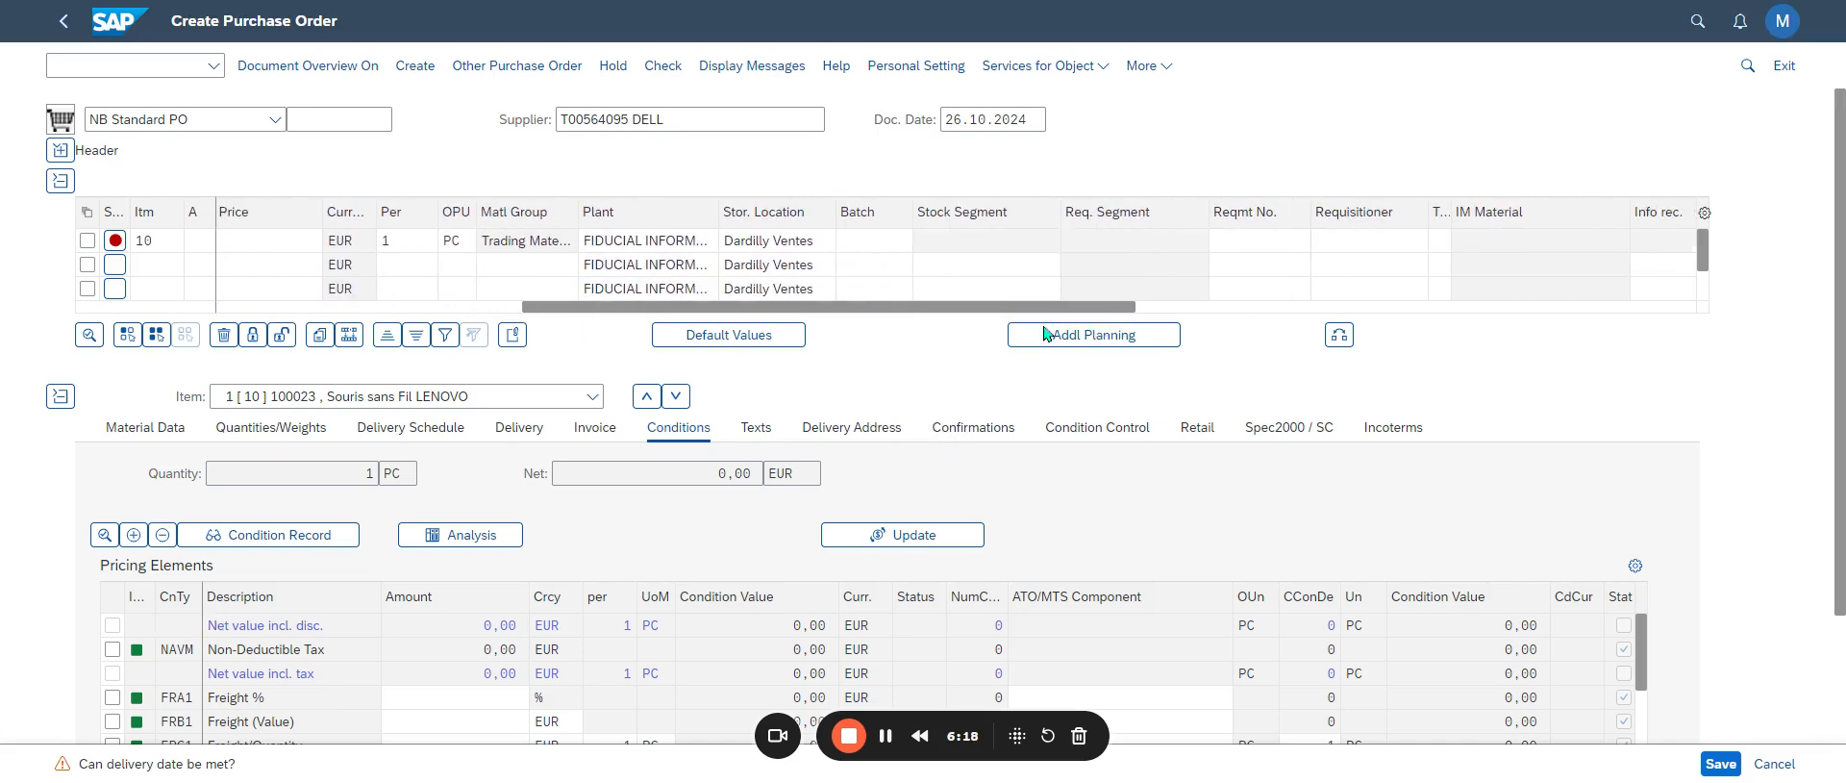
{"action": "scroll", "coordinate": [1027, 333], "scroll_direction": "right", "scroll_amount": 6}
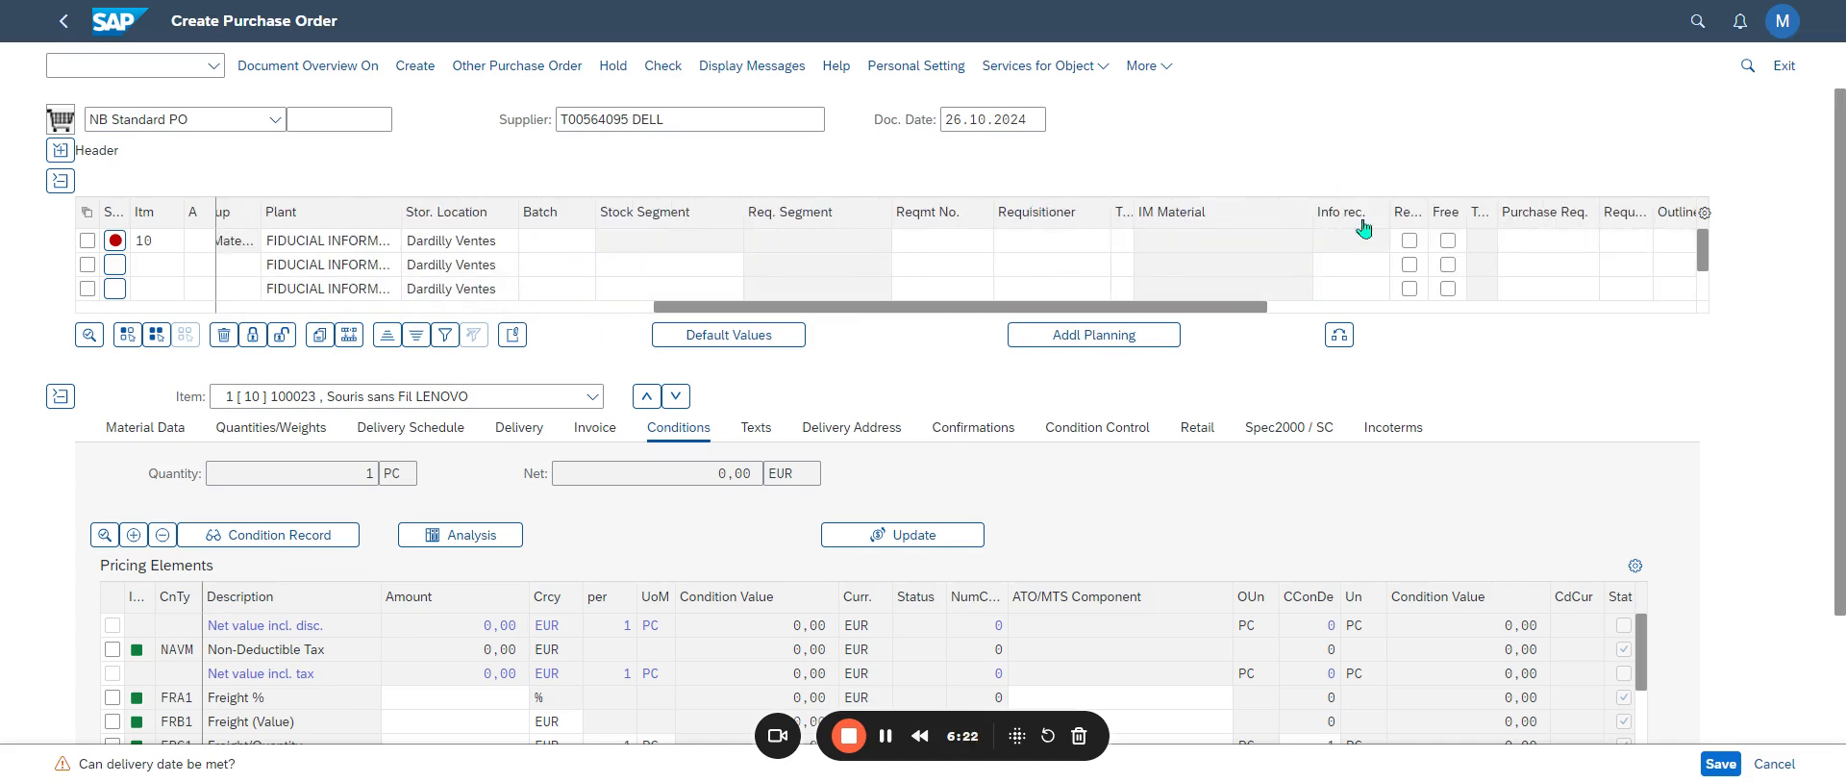
{"action": "left_click_drag", "start_coordinate": [1215, 307], "coordinate": [779, 307]}
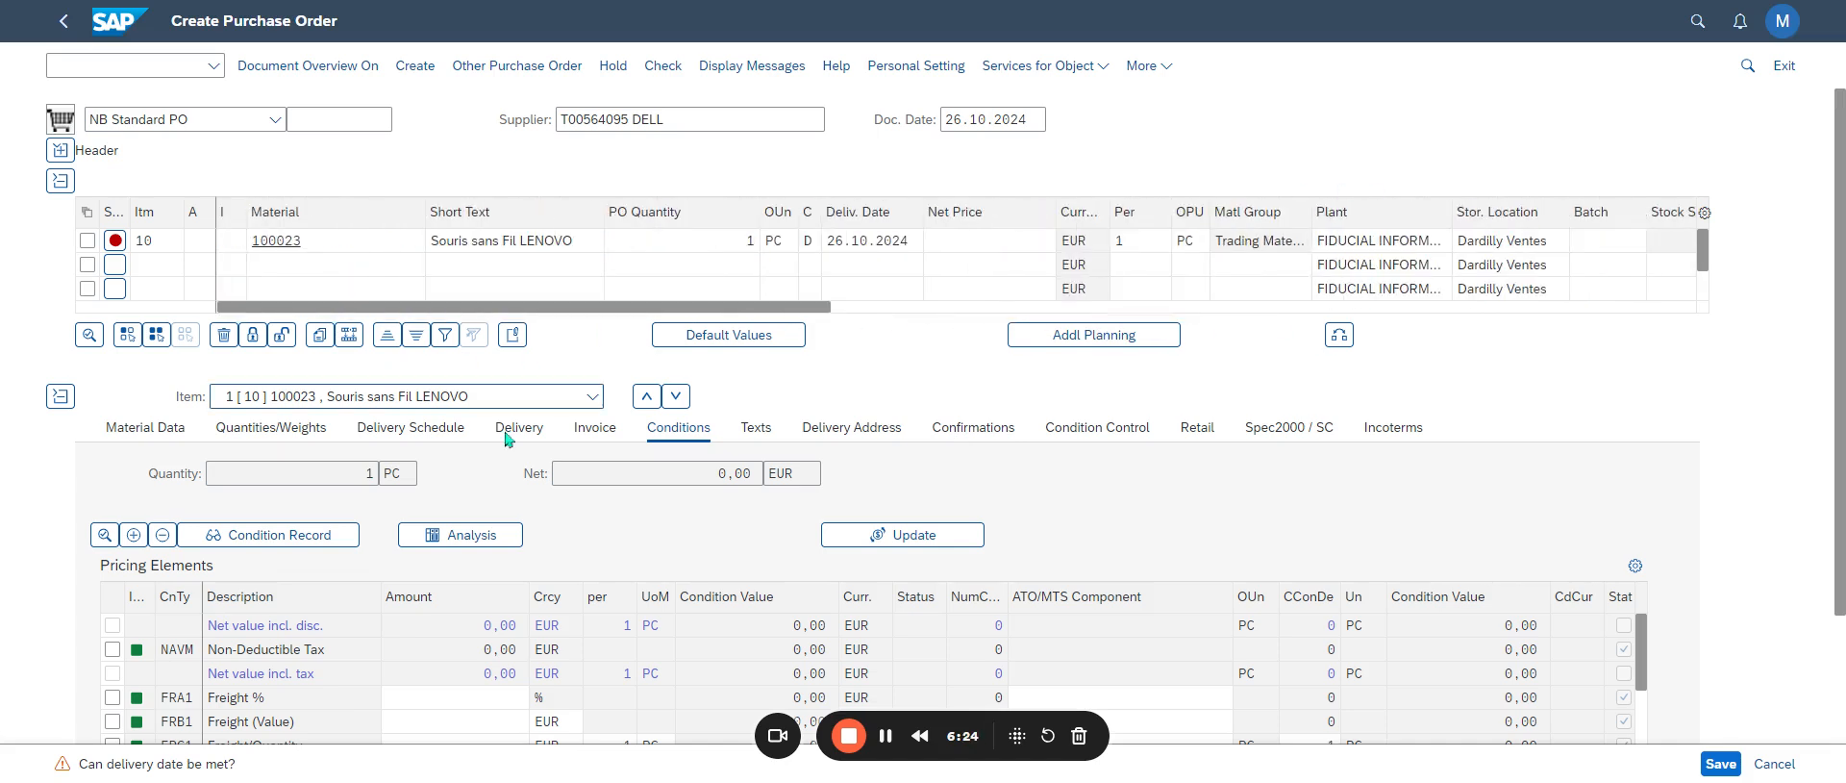
{"action": "left_click", "coordinate": [1000, 242]}
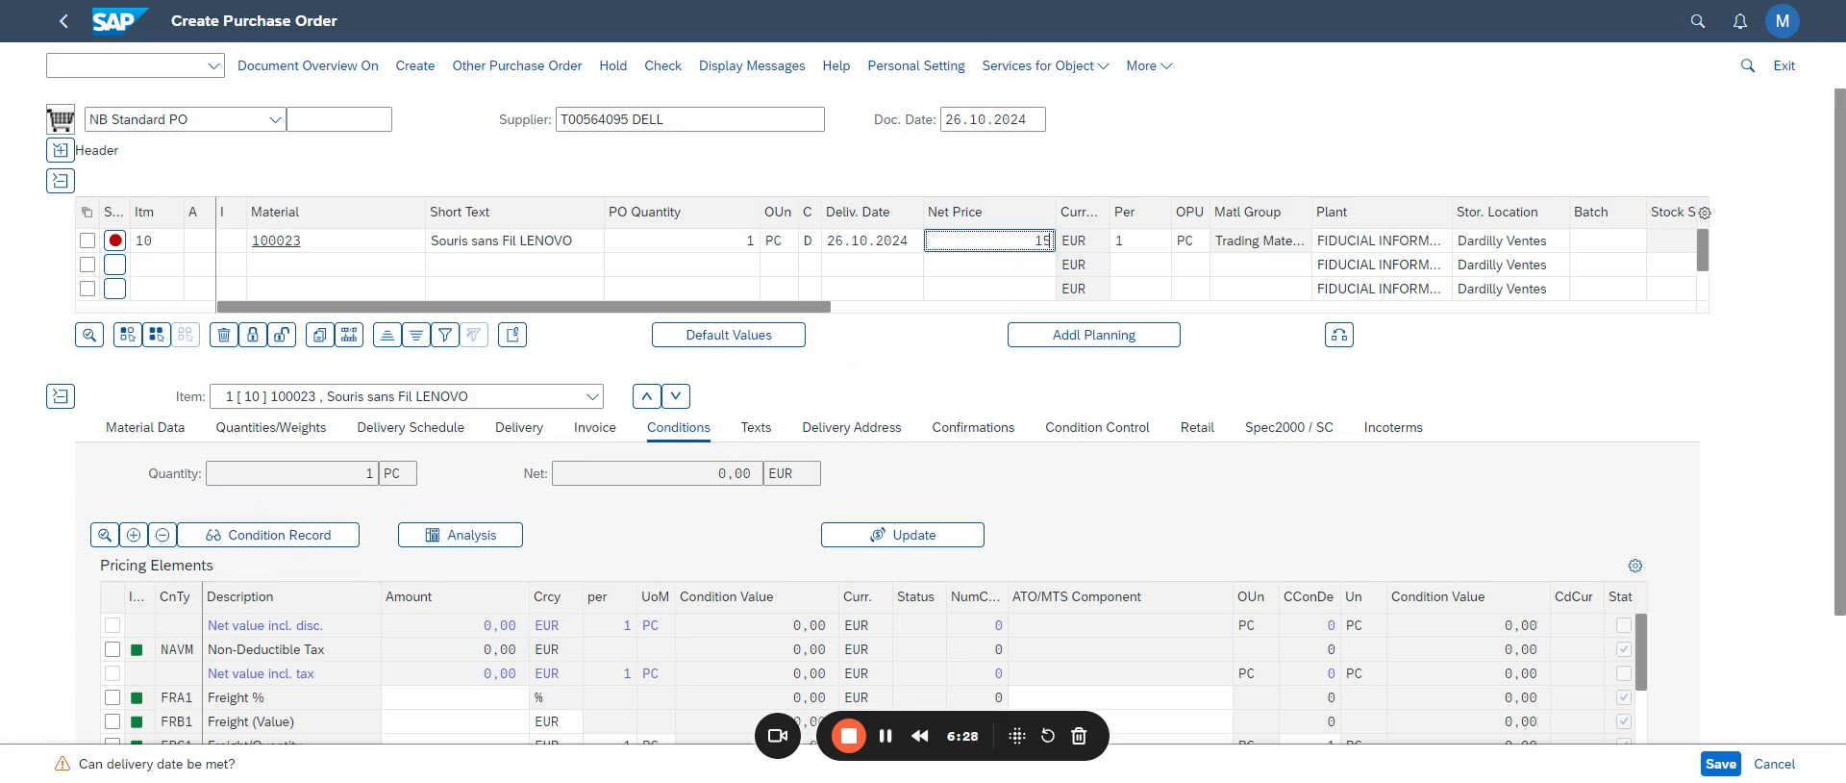
{"action": "key", "text": "Return"}
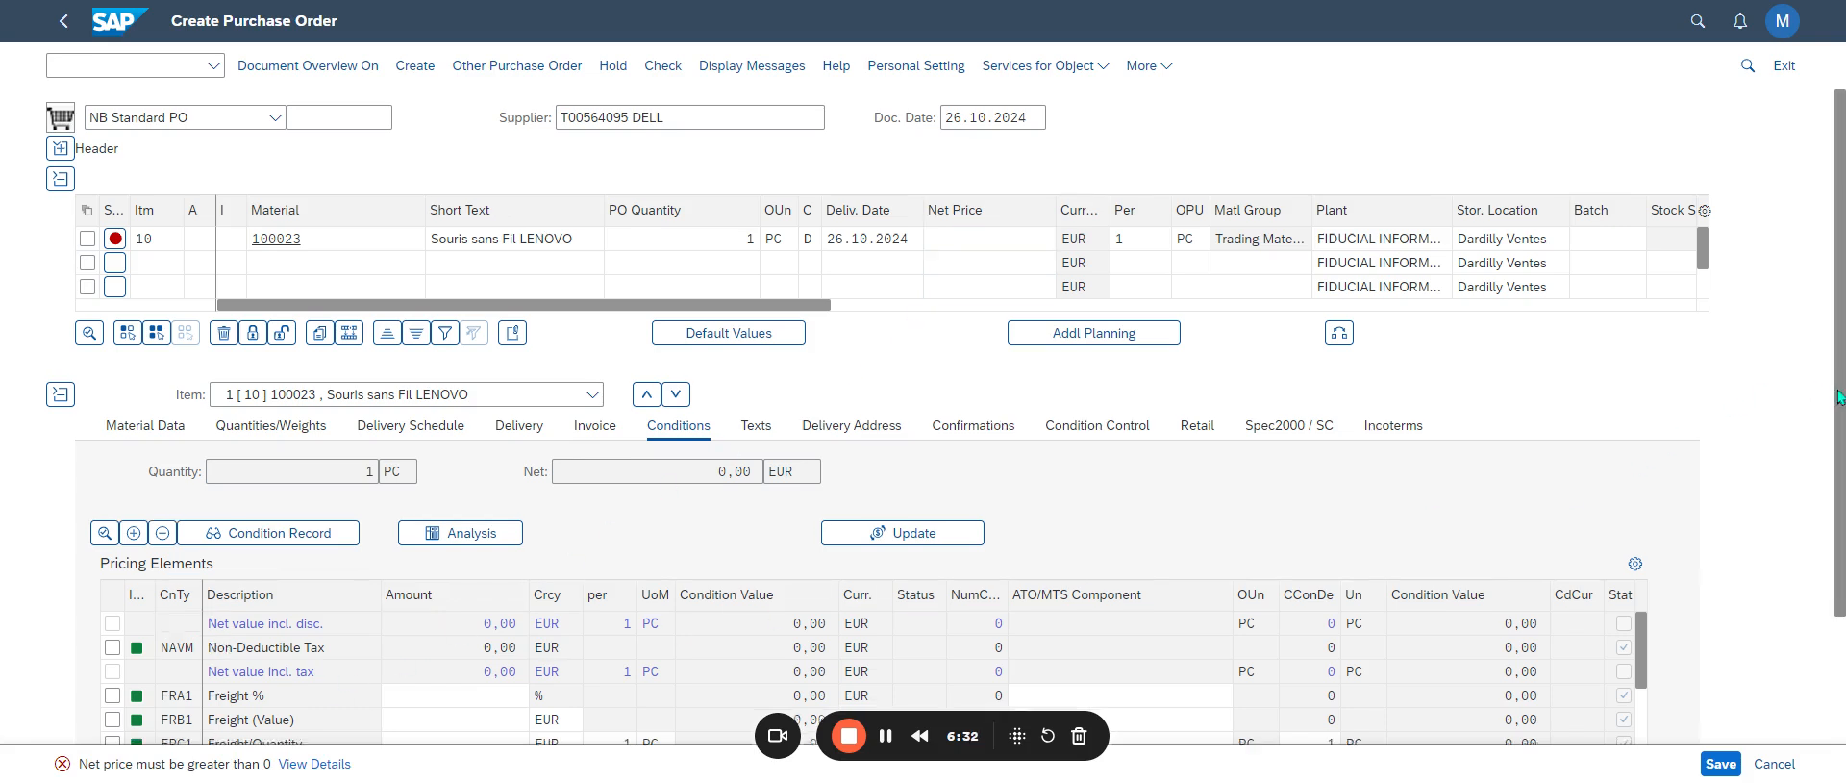
Step: Add condition type ZP01 Manual Gross Price to item 10's pricing elements
{"action": "scroll", "coordinate": [736, 570], "scroll_direction": "down", "scroll_amount": 2}
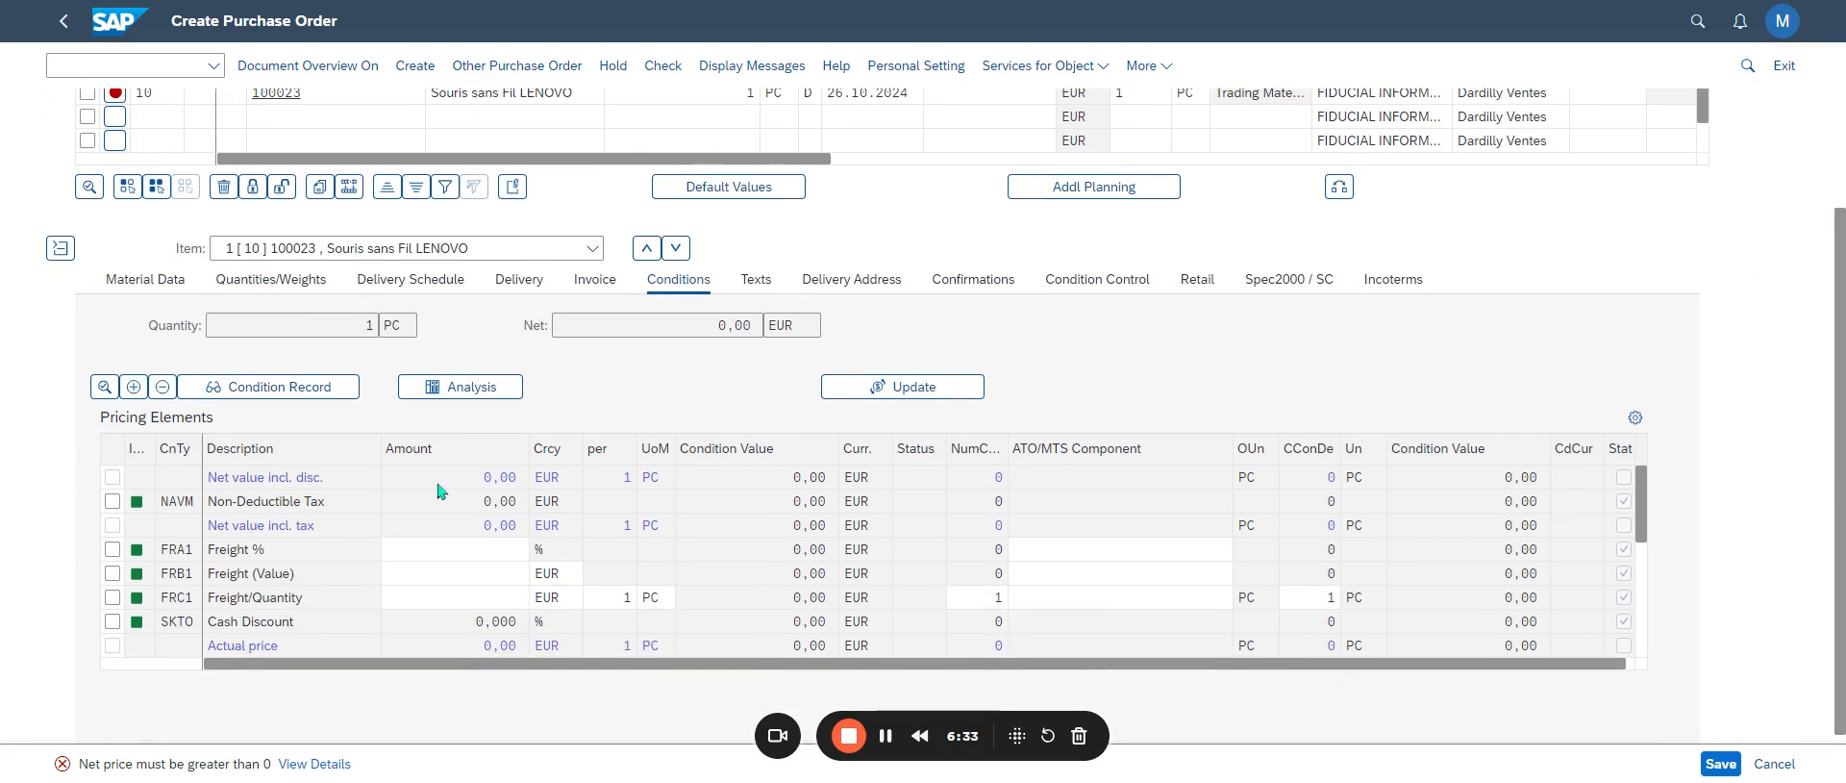
{"action": "left_click", "coordinate": [133, 387]}
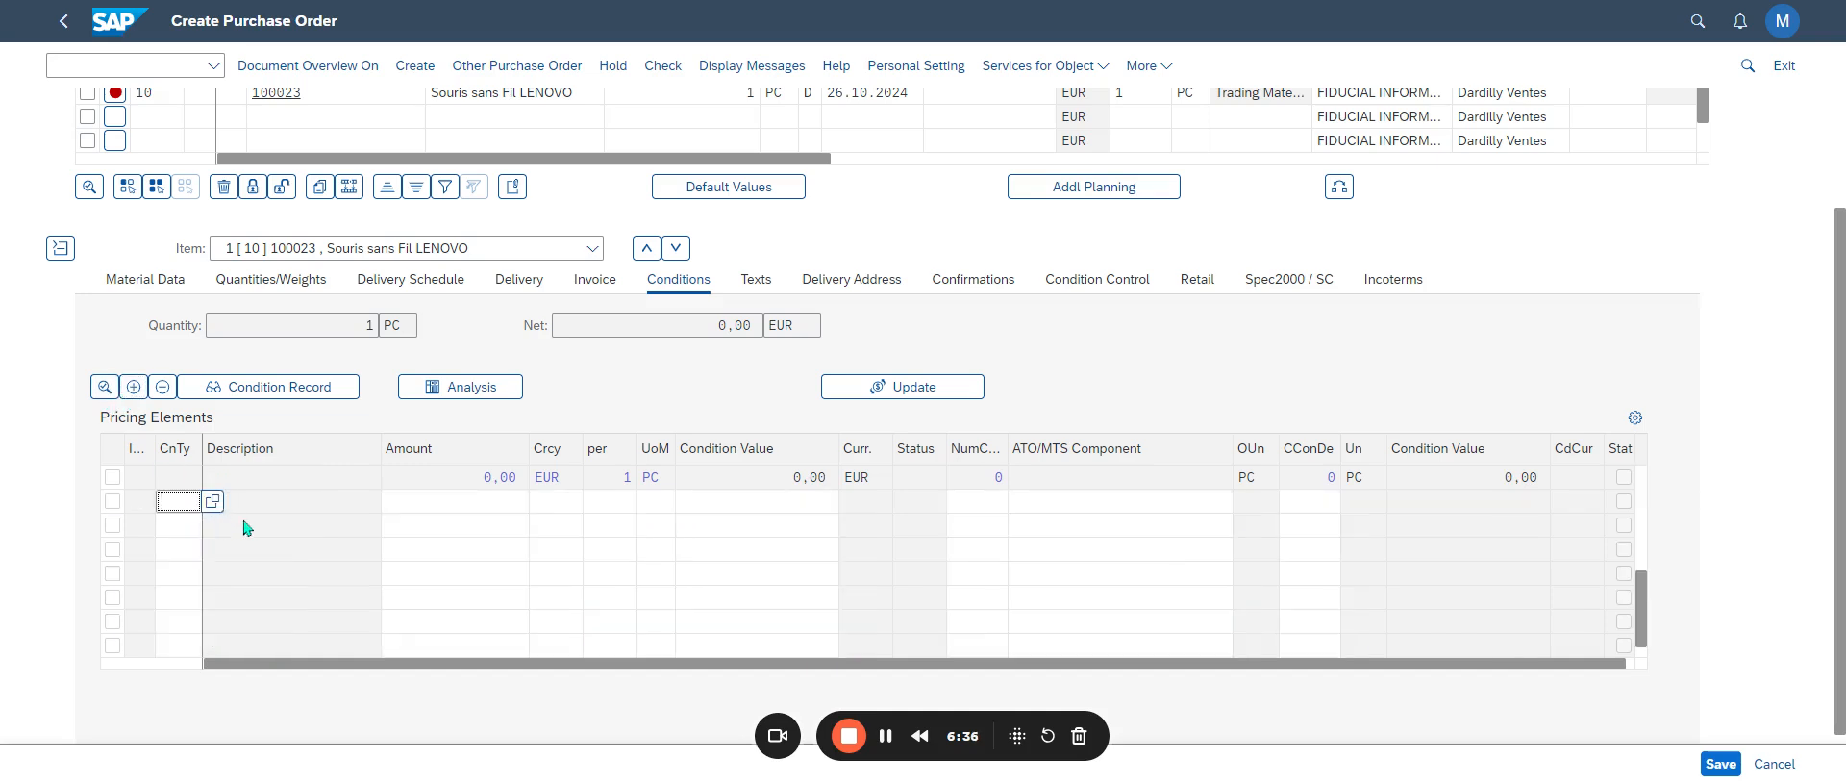
{"action": "left_click", "coordinate": [212, 501]}
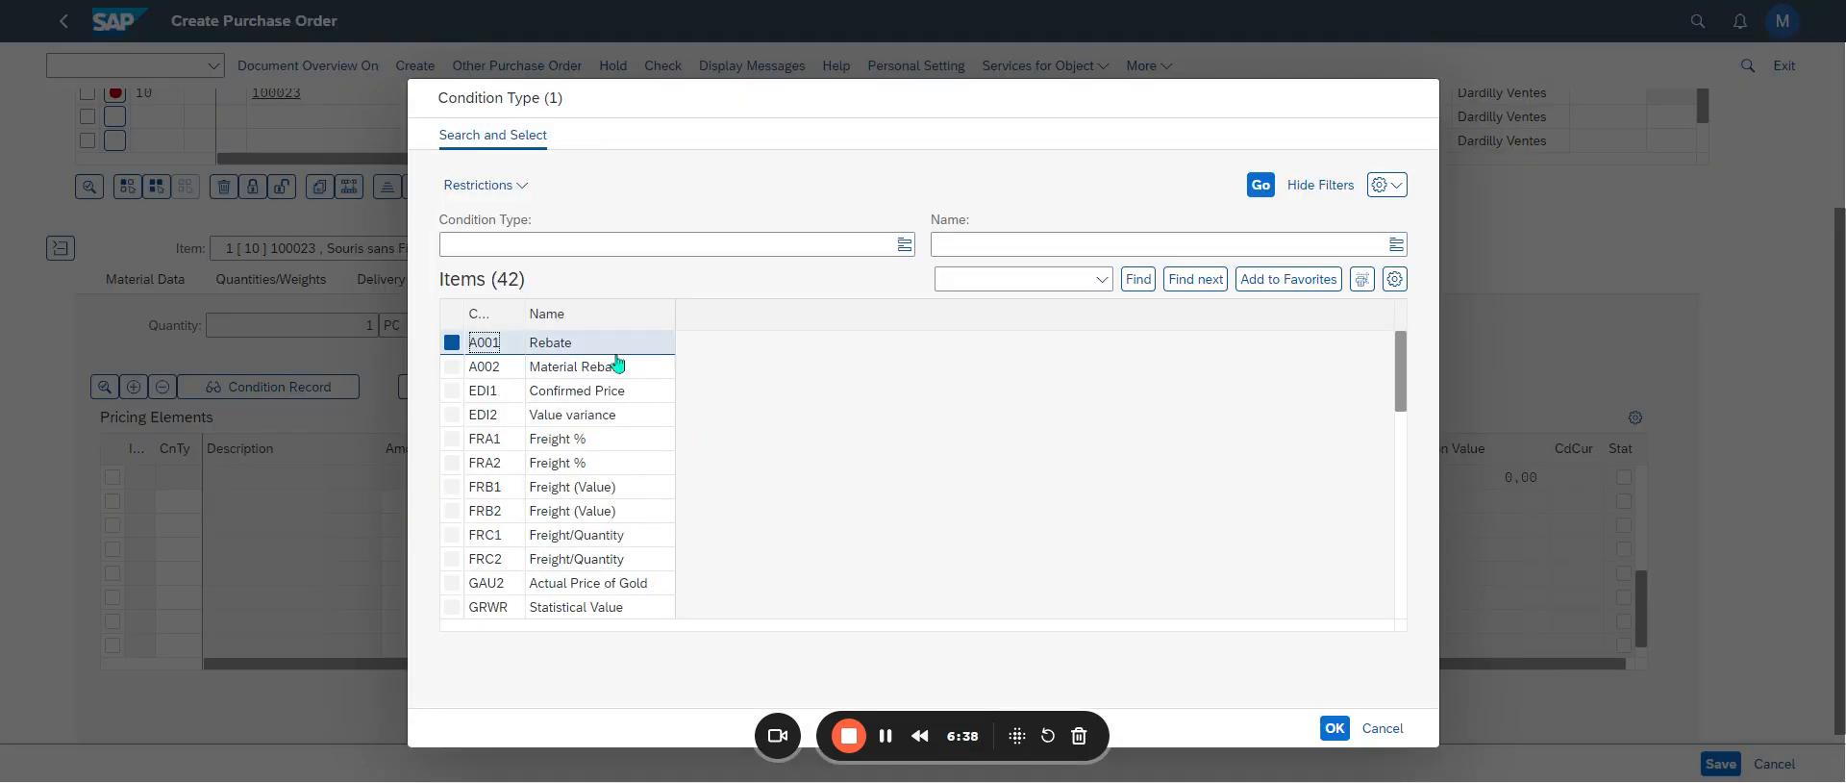
{"action": "left_click", "coordinate": [554, 245]}
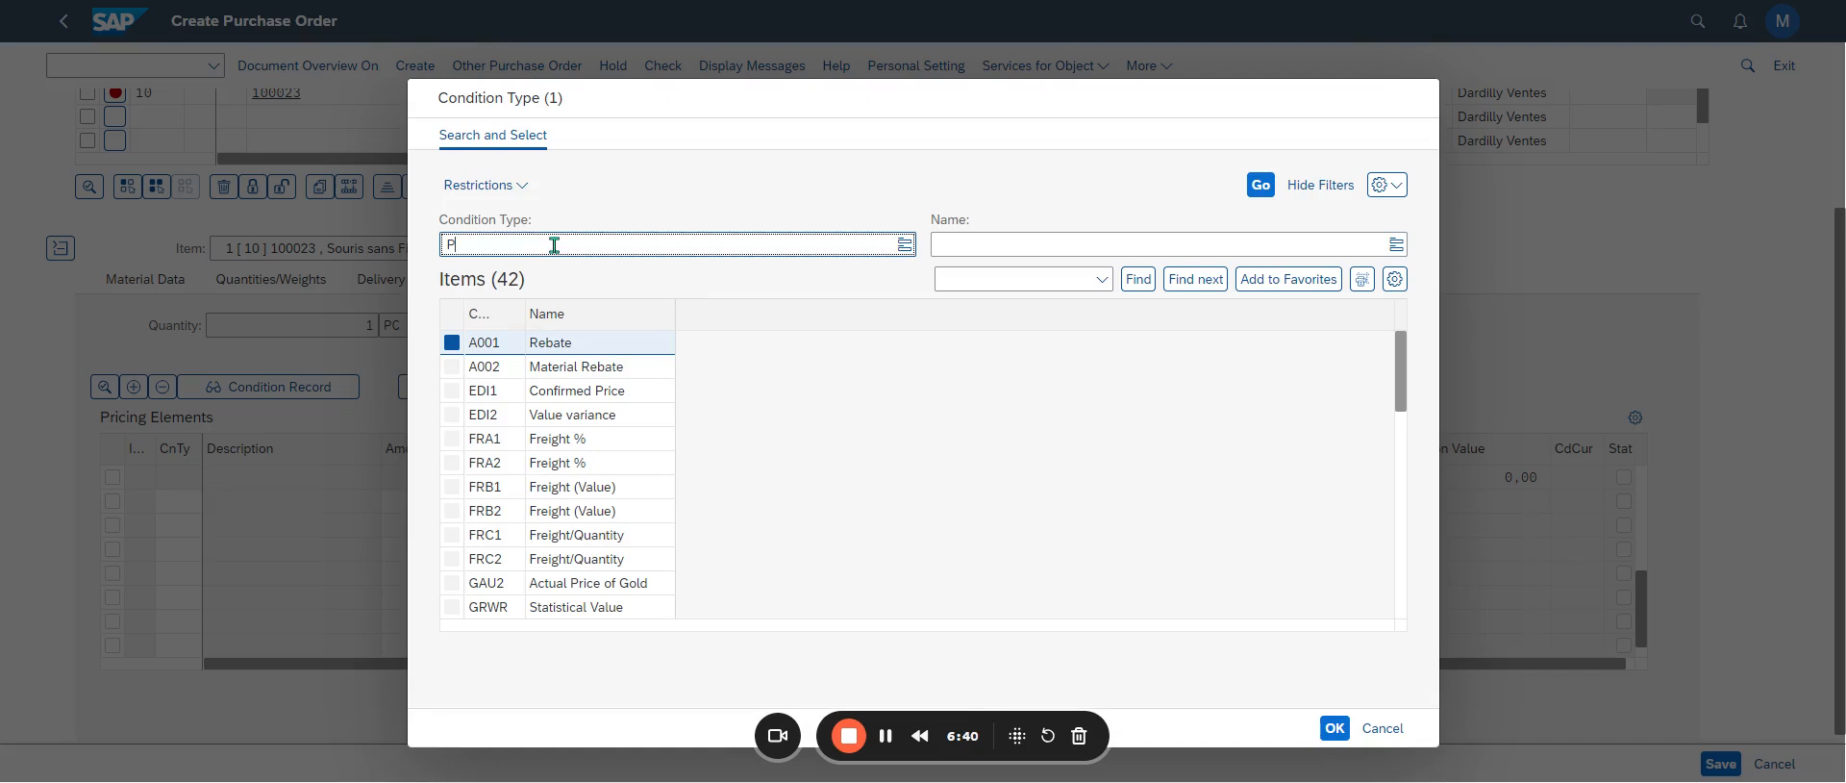
{"action": "scroll", "coordinate": [620, 423], "scroll_direction": "down", "scroll_amount": 10}
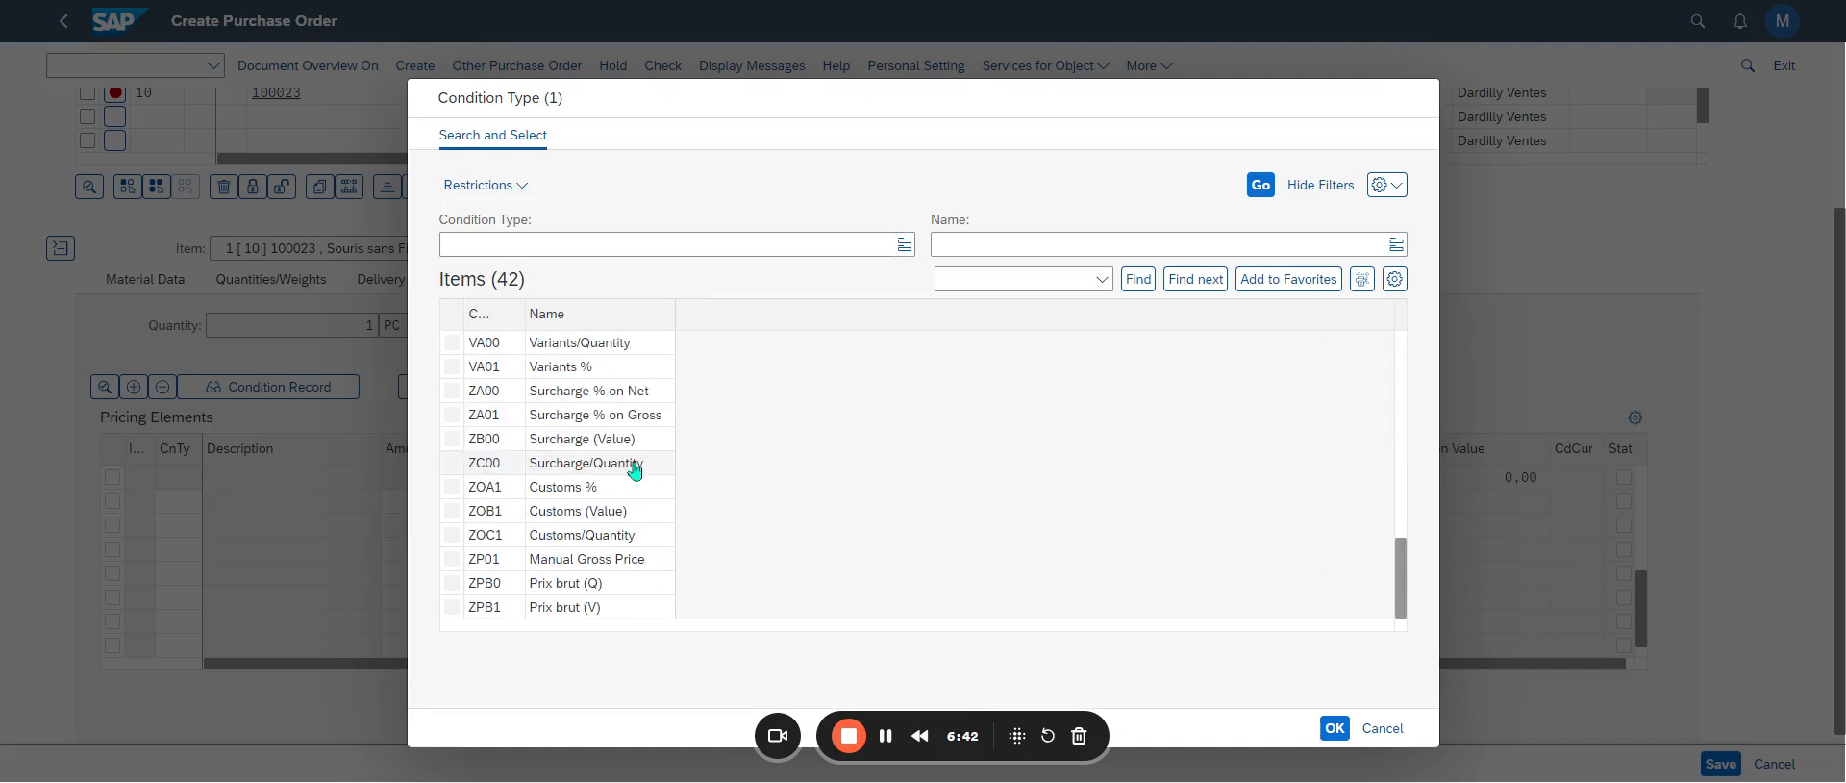
{"action": "left_click", "coordinate": [561, 568]}
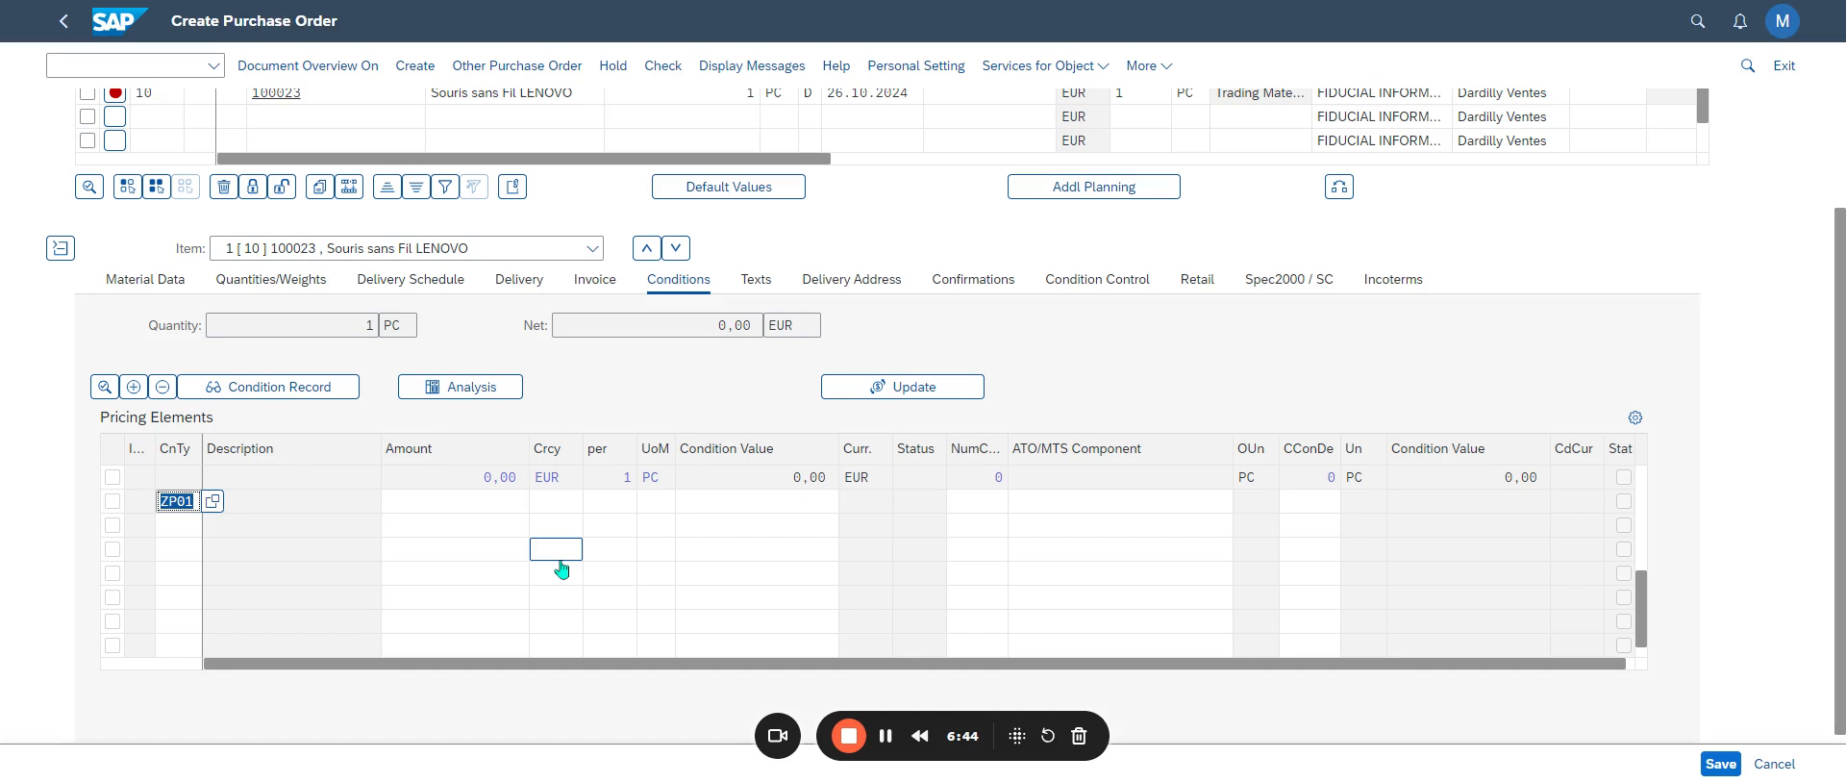
{"action": "key", "text": "Return"}
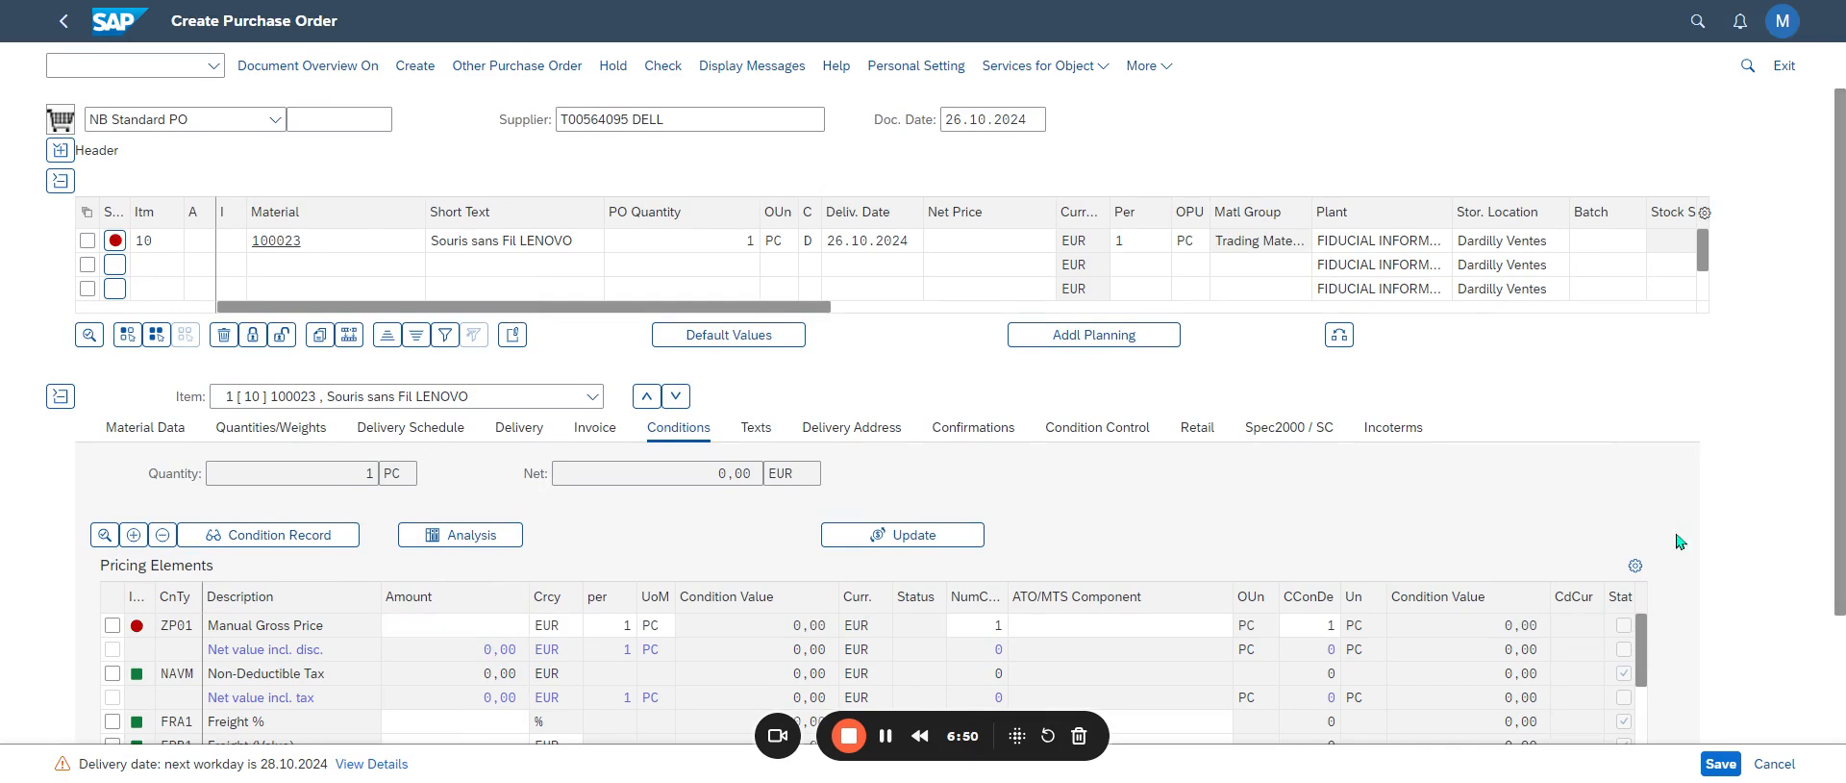
Step: Set the Manual Gross Price amount to 15 EUR
{"action": "scroll", "coordinate": [1824, 489], "scroll_direction": "down", "scroll_amount": 2}
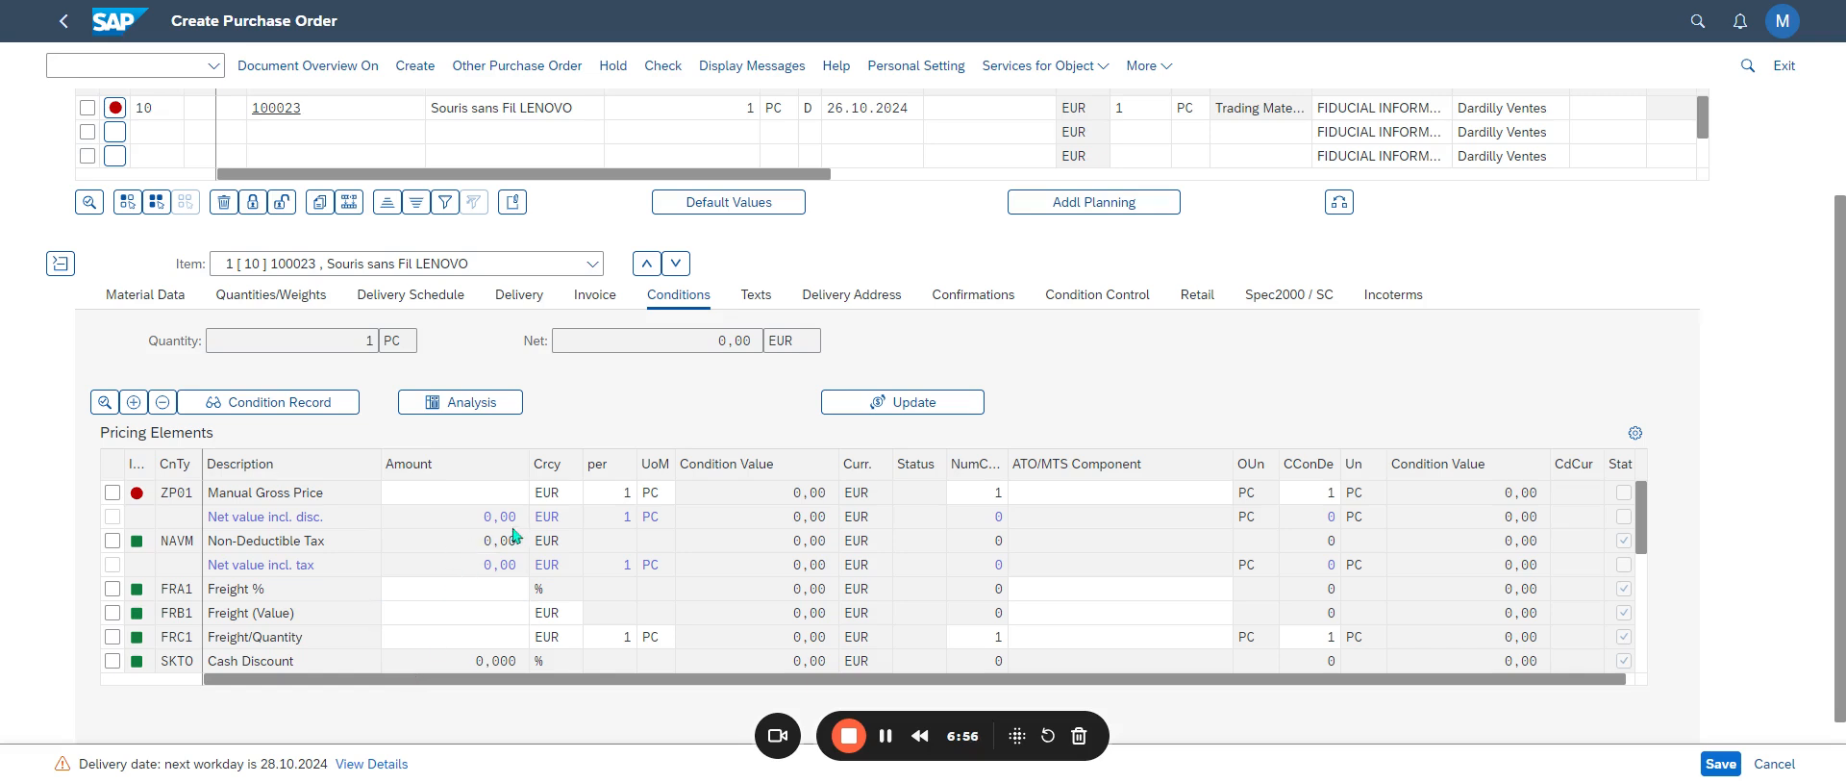
{"action": "left_click", "coordinate": [491, 496]}
{"action": "key", "text": "Return"}
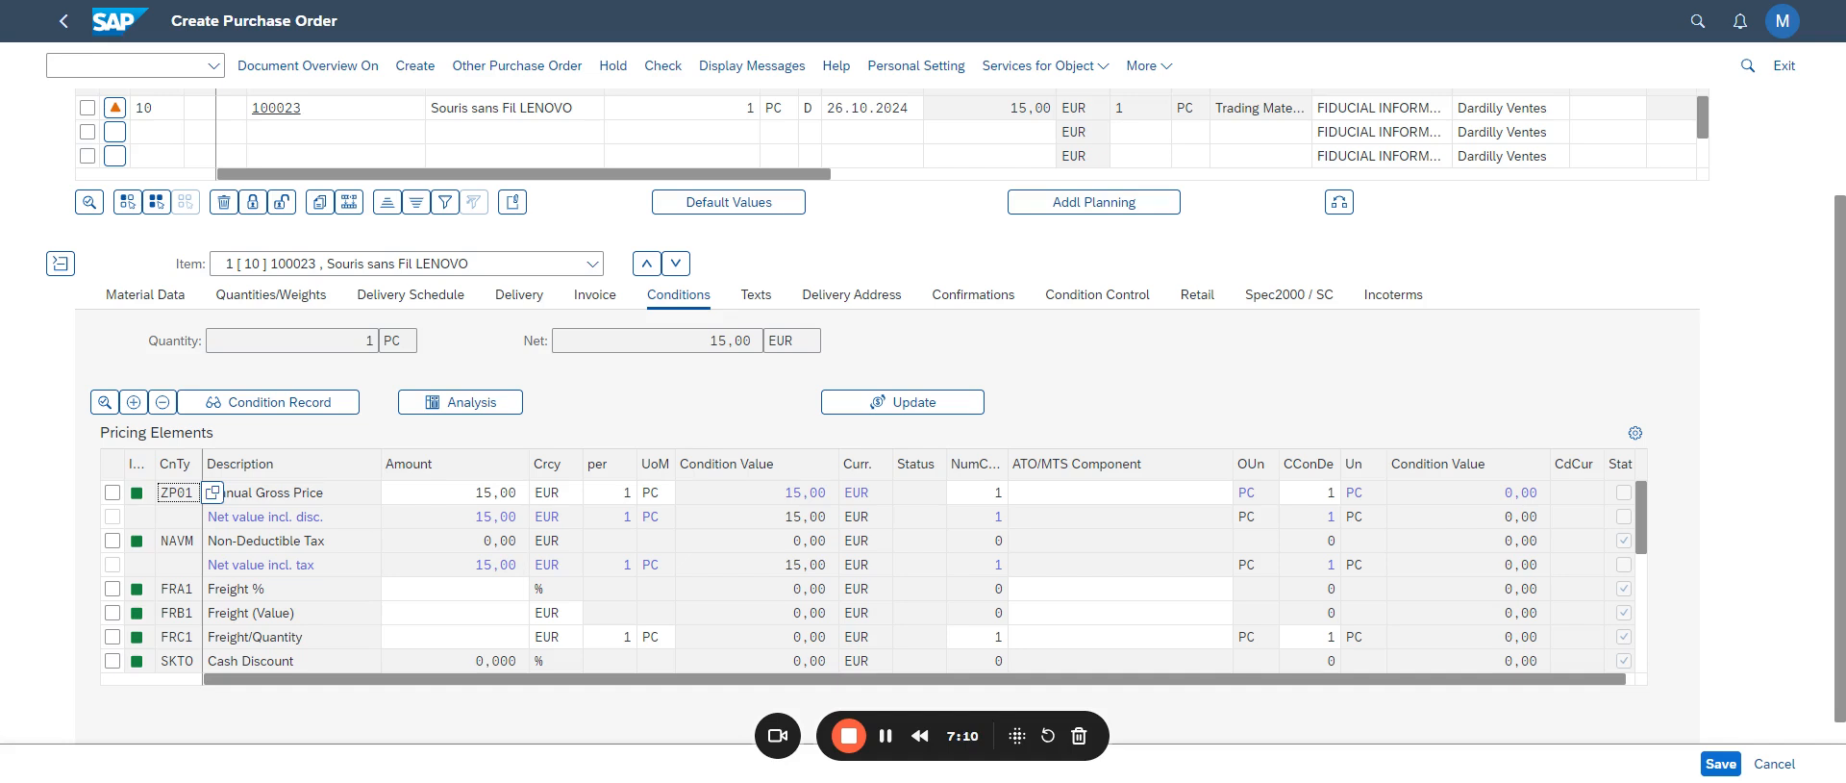
Step: Review the messages for item 10, close them and set the item's delivery date to 28.10.2024
{"action": "scroll", "coordinate": [1830, 404], "scroll_direction": "up", "scroll_amount": 2}
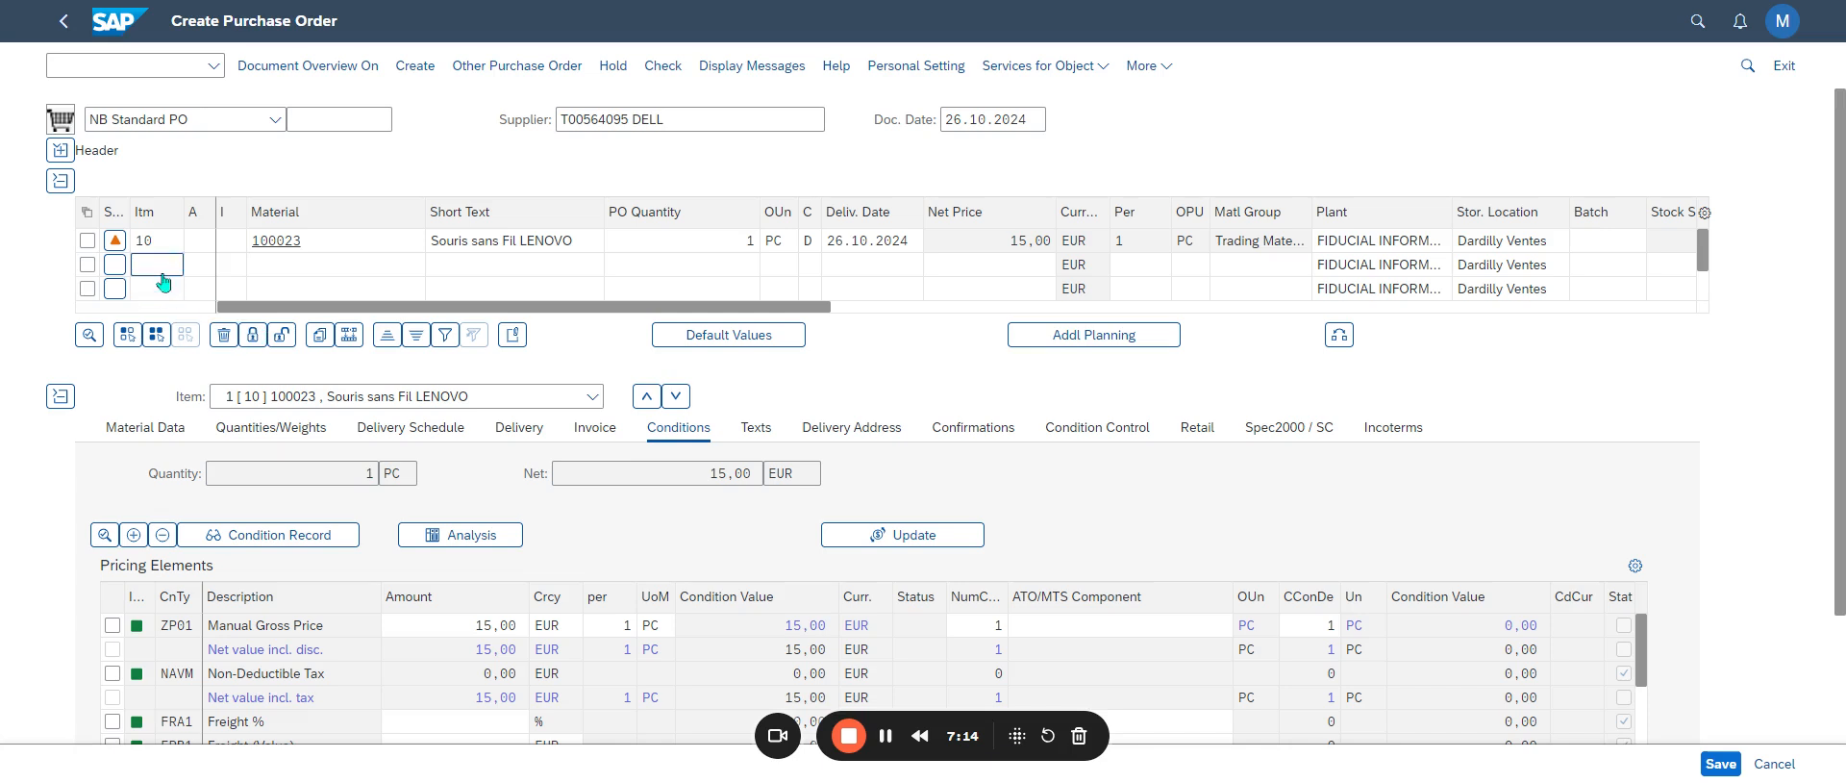
{"action": "left_click", "coordinate": [114, 241]}
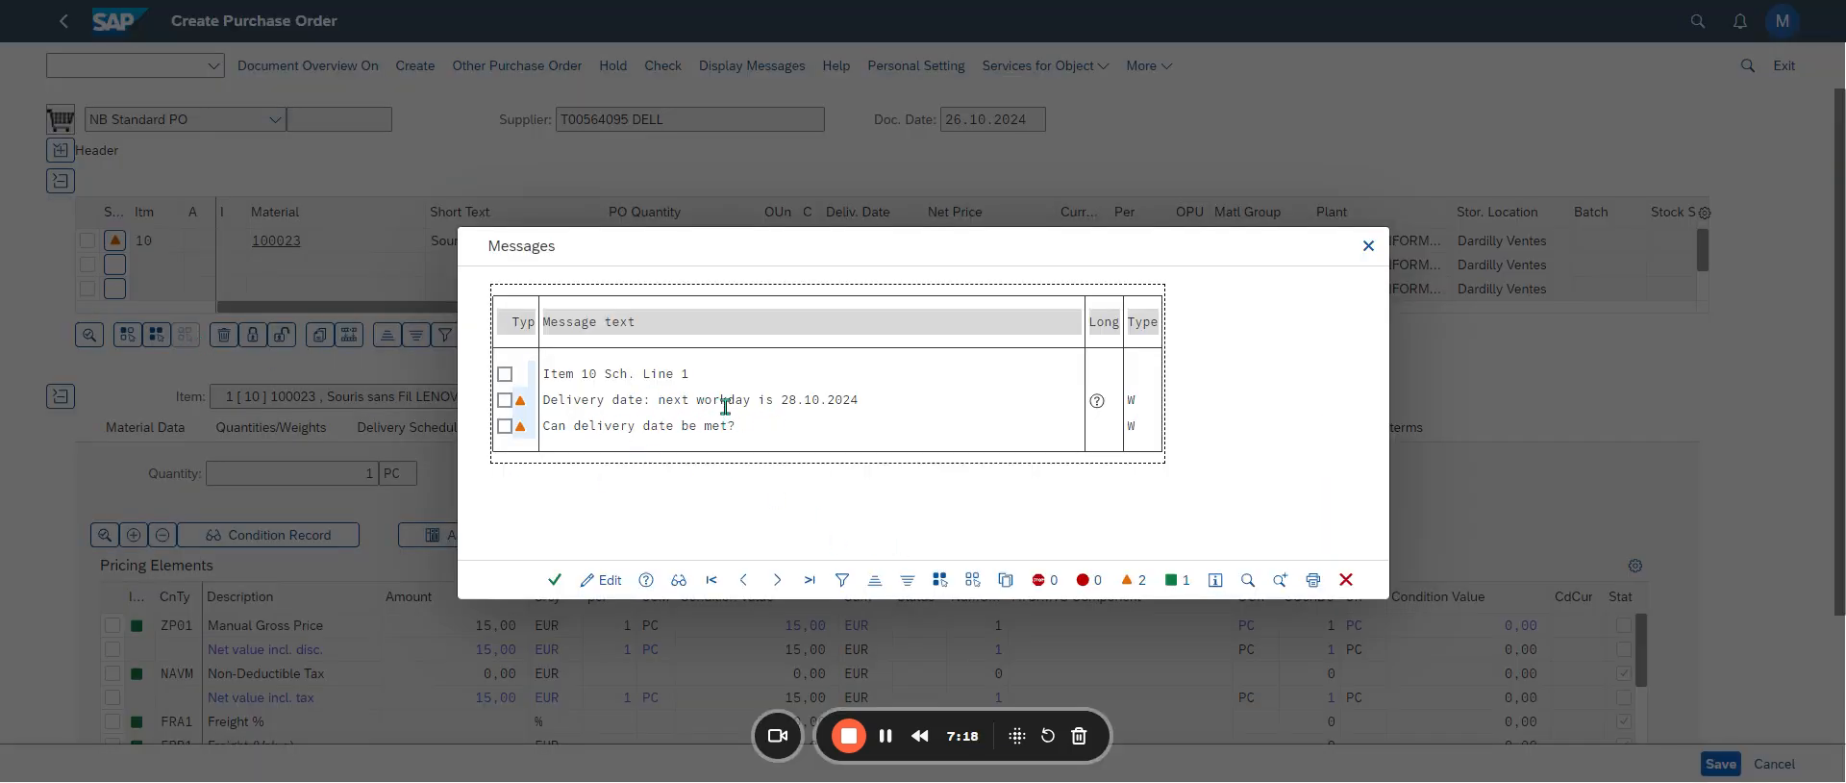
{"action": "left_click", "coordinate": [1346, 579]}
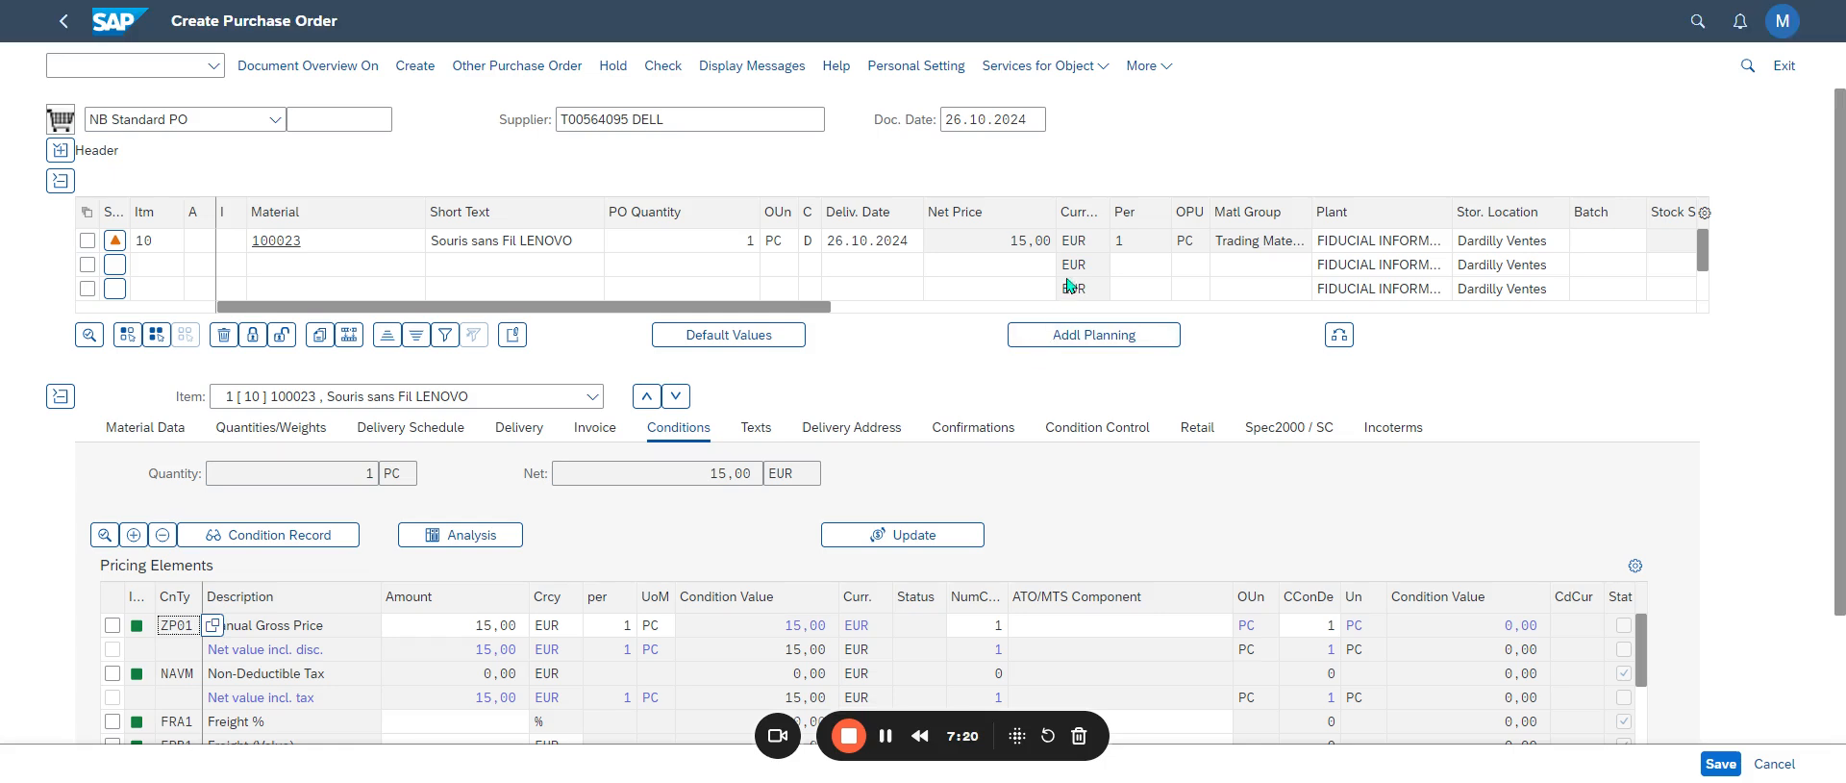
{"action": "key", "text": "F4"}
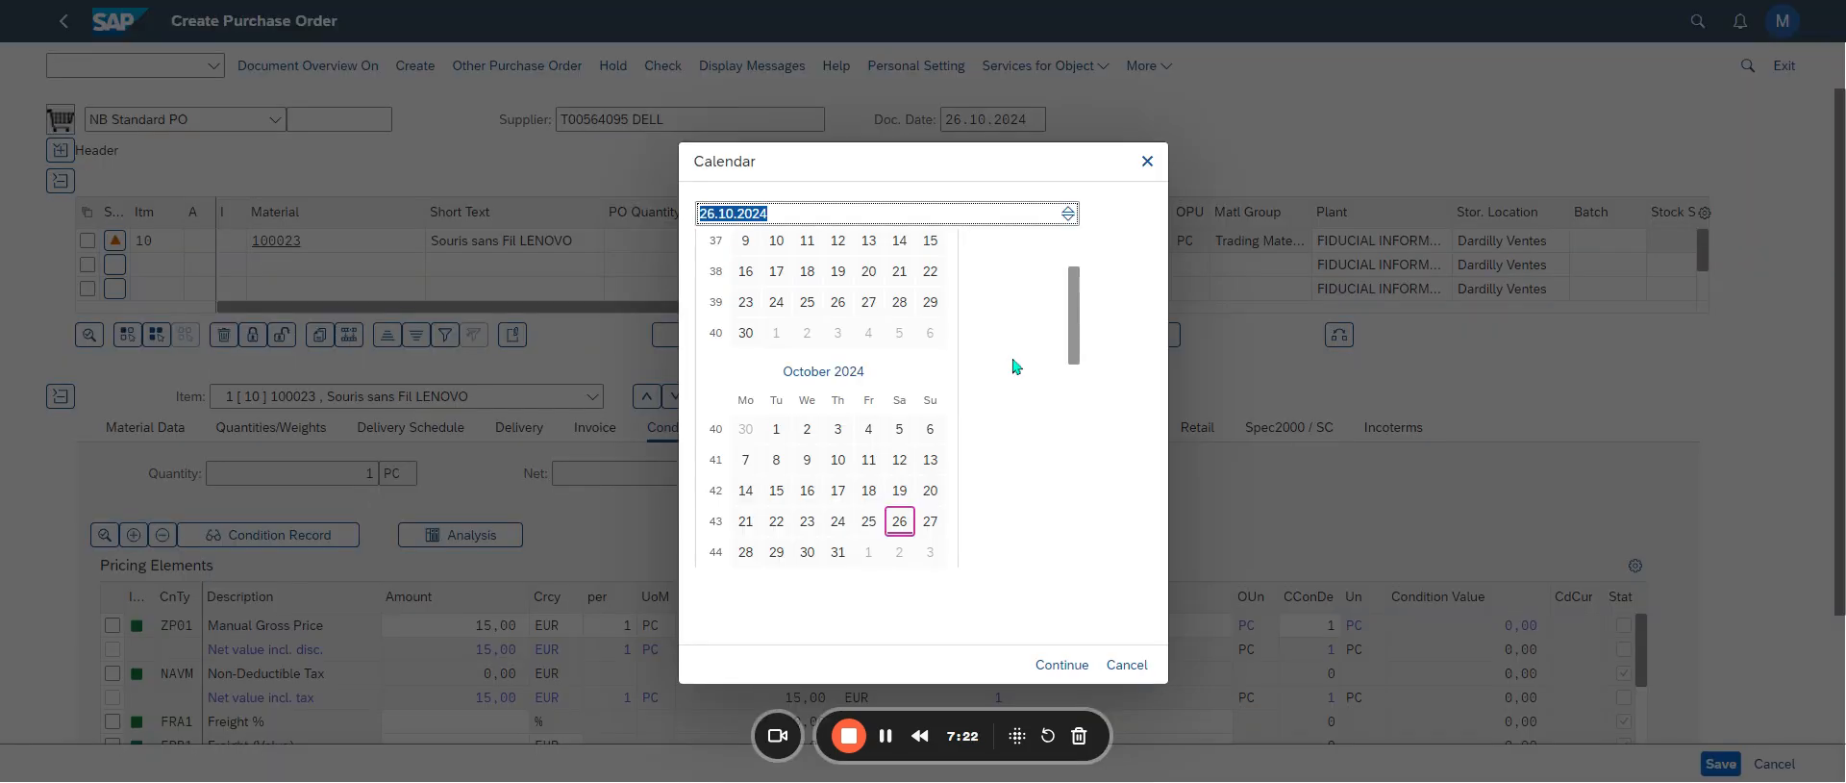
{"action": "left_click", "coordinate": [758, 555]}
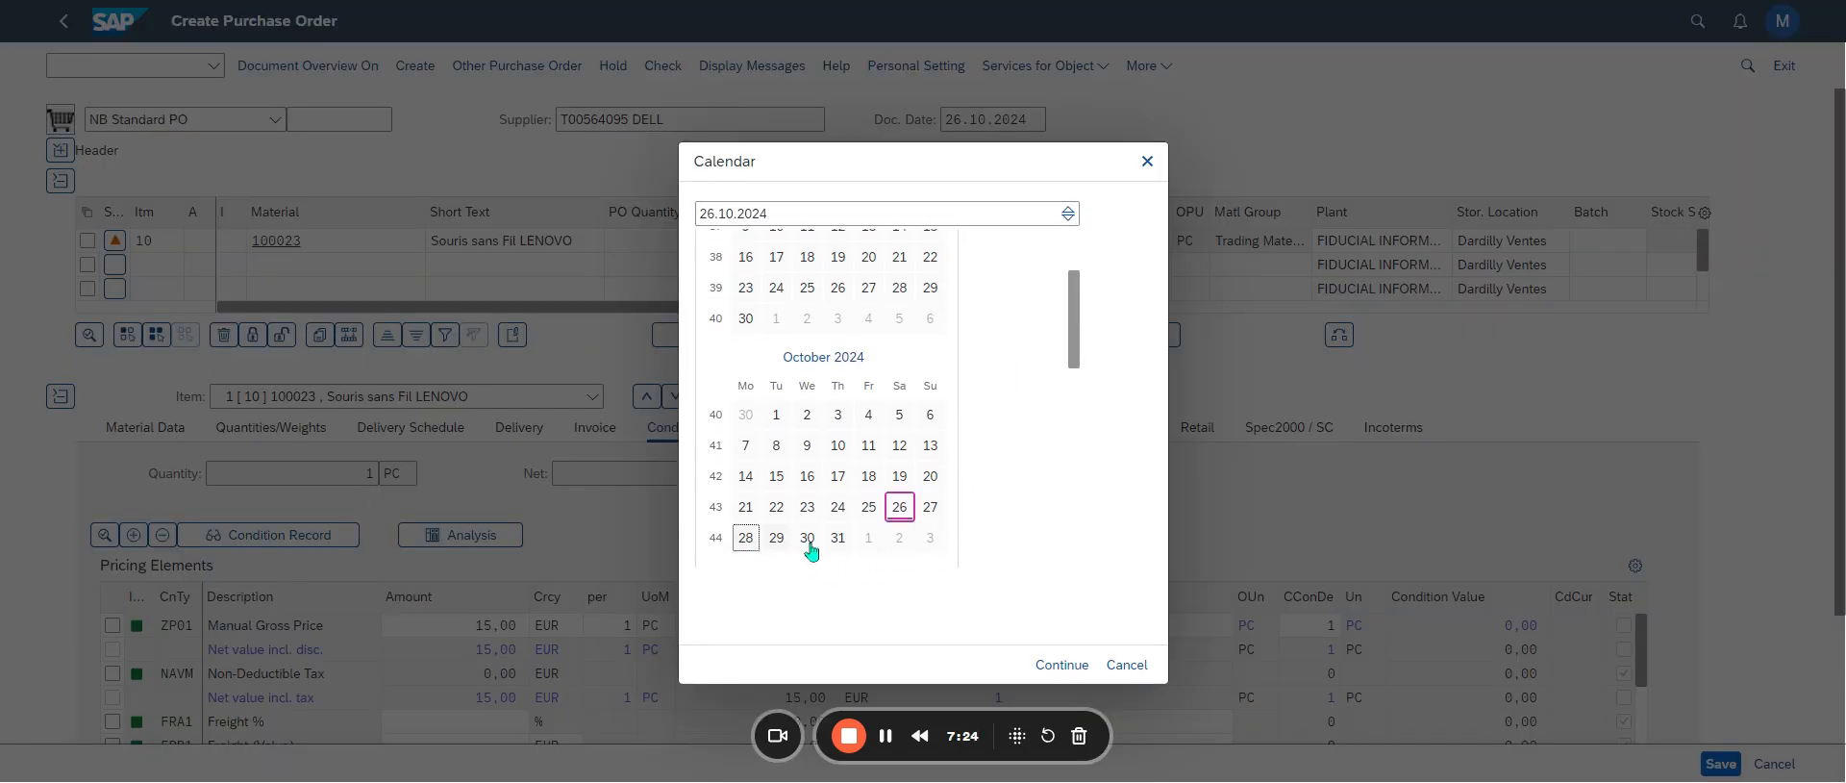
{"action": "key", "text": "Return"}
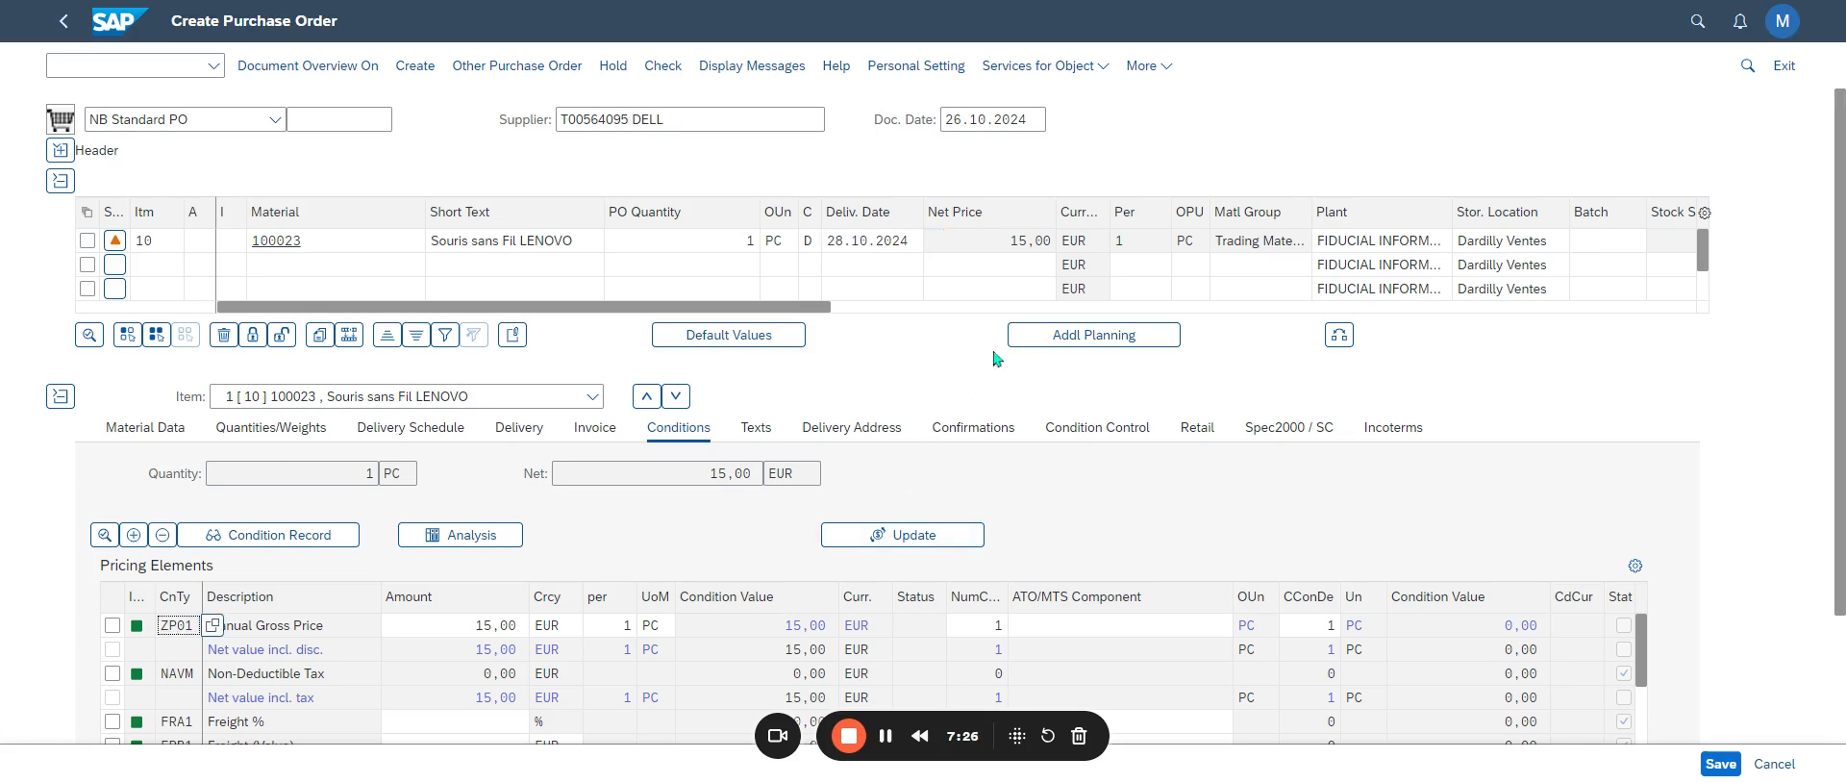
Step: Check item 10's messages again, close them and change its delivery date to 01.11.2024
{"action": "left_click", "coordinate": [114, 240]}
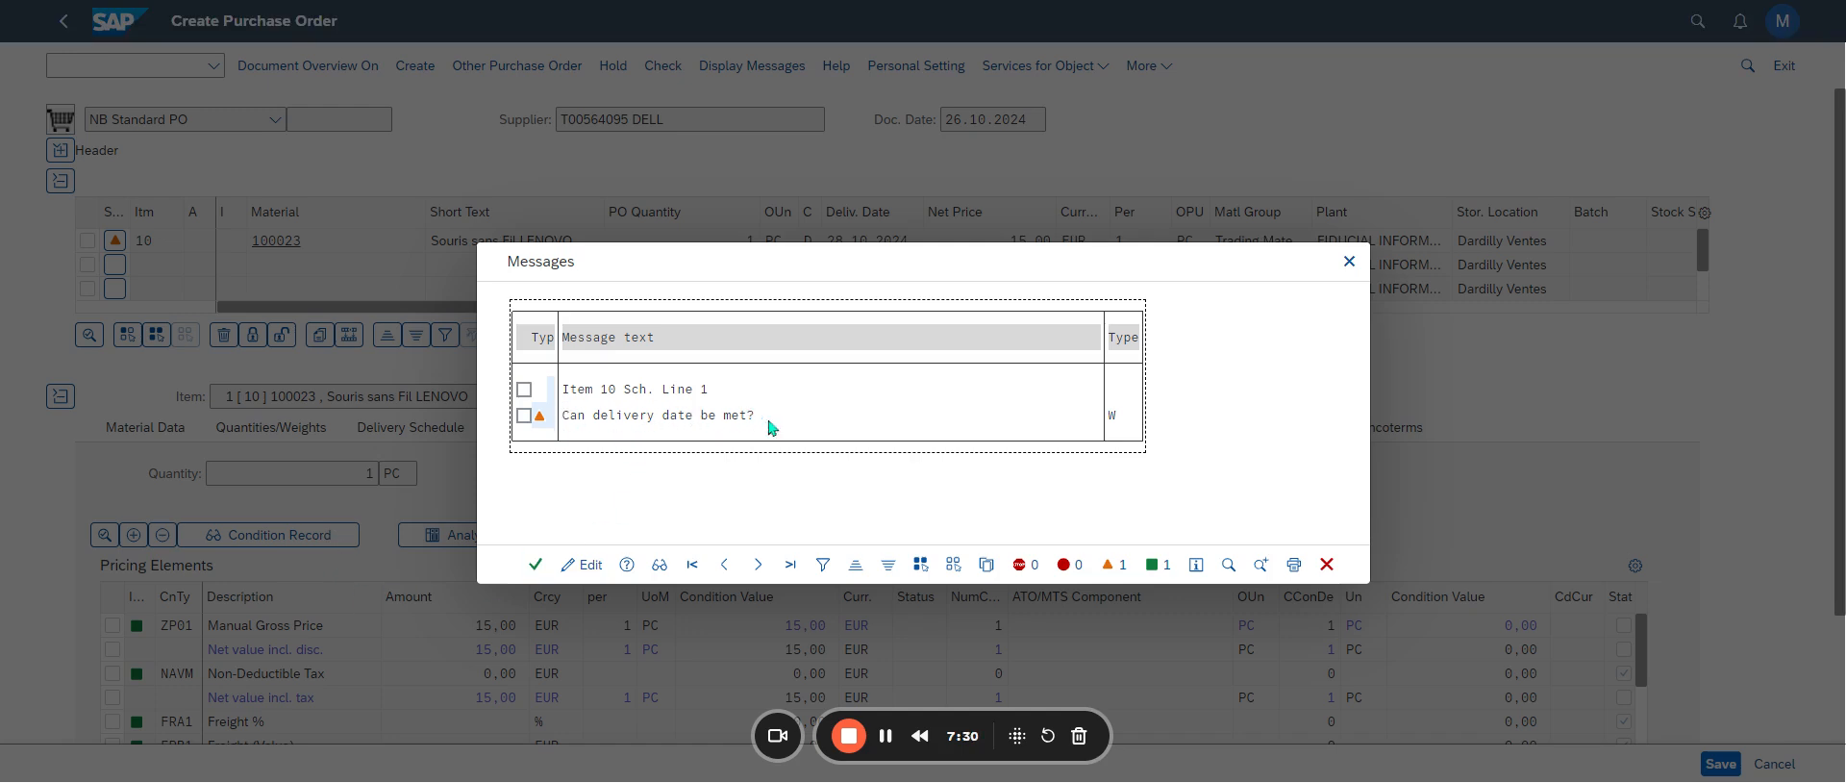
{"action": "left_click", "coordinate": [1326, 565]}
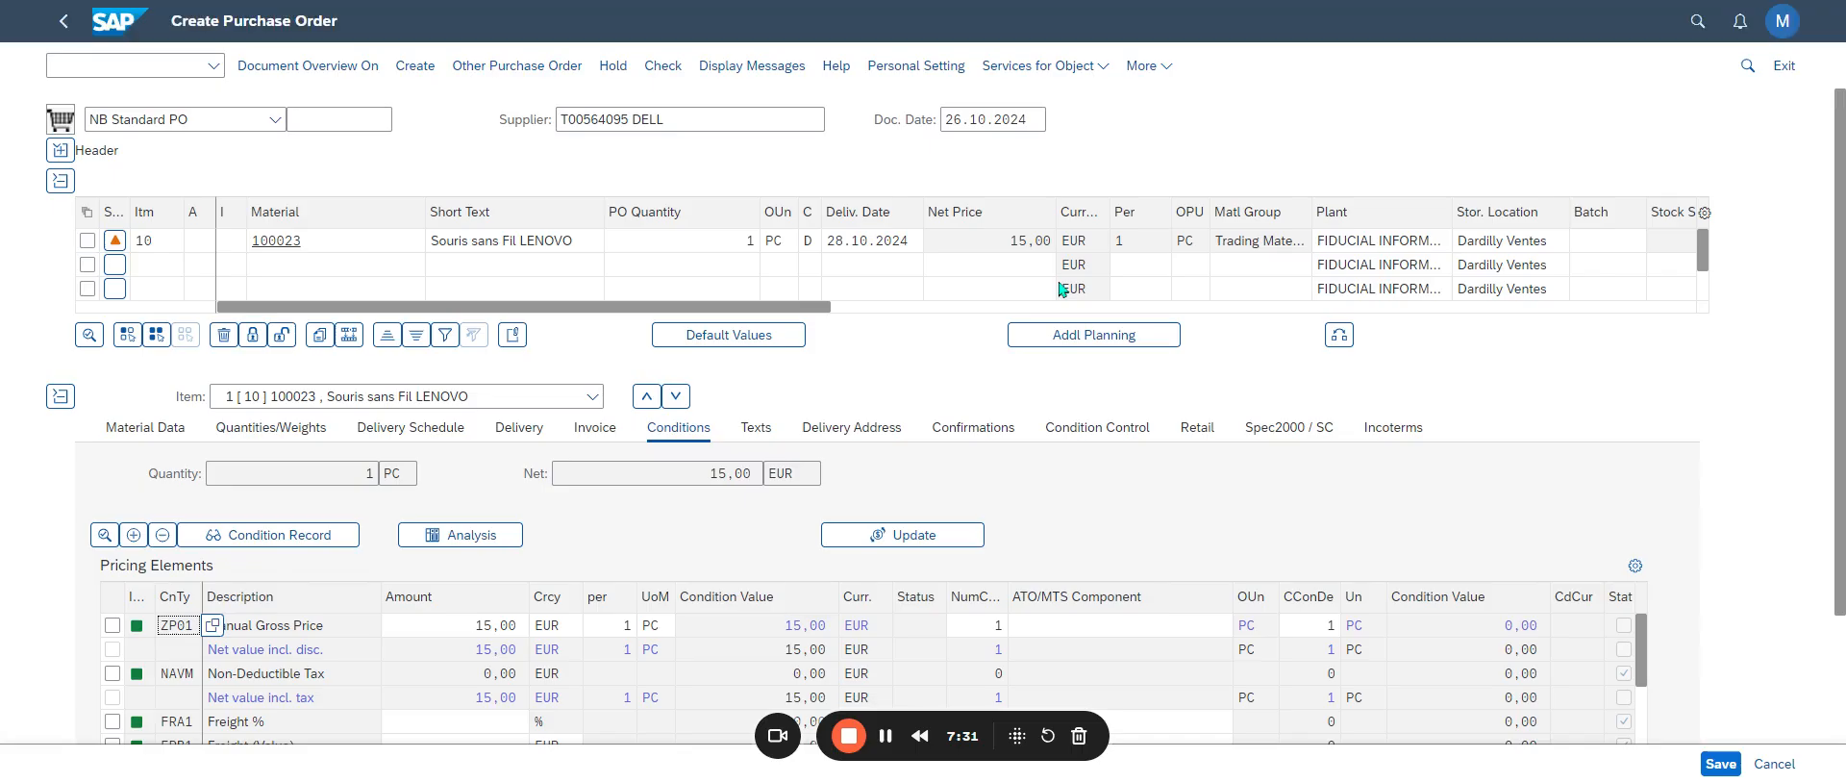
{"action": "left_click", "coordinate": [931, 242]}
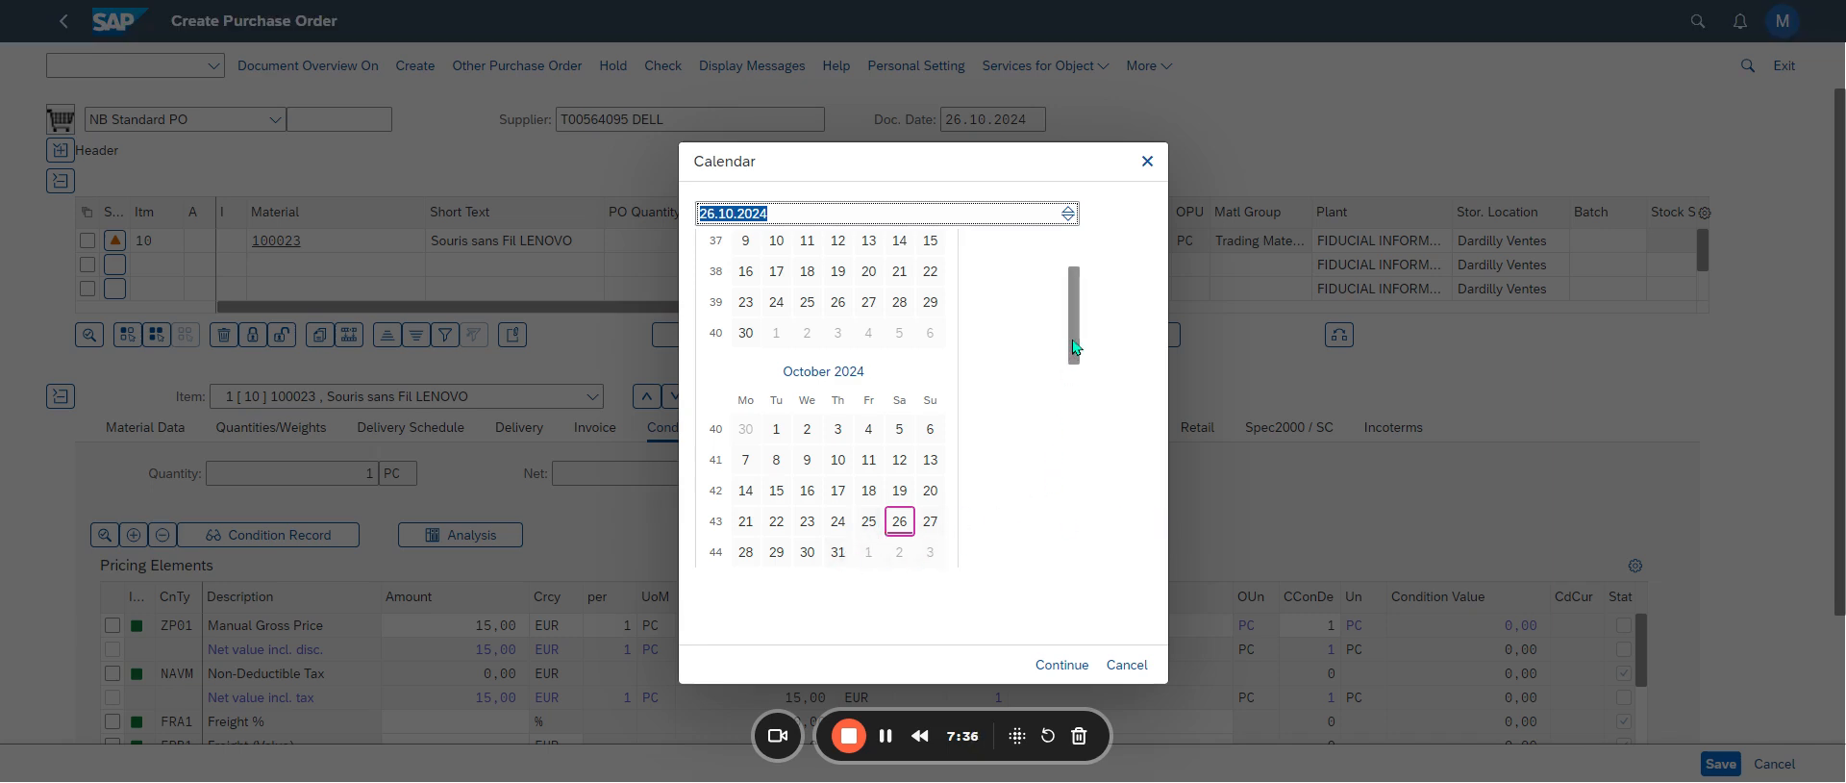
{"action": "left_click_drag", "start_coordinate": [1075, 345], "coordinate": [1077, 384]}
{"action": "double_click", "coordinate": [869, 509]}
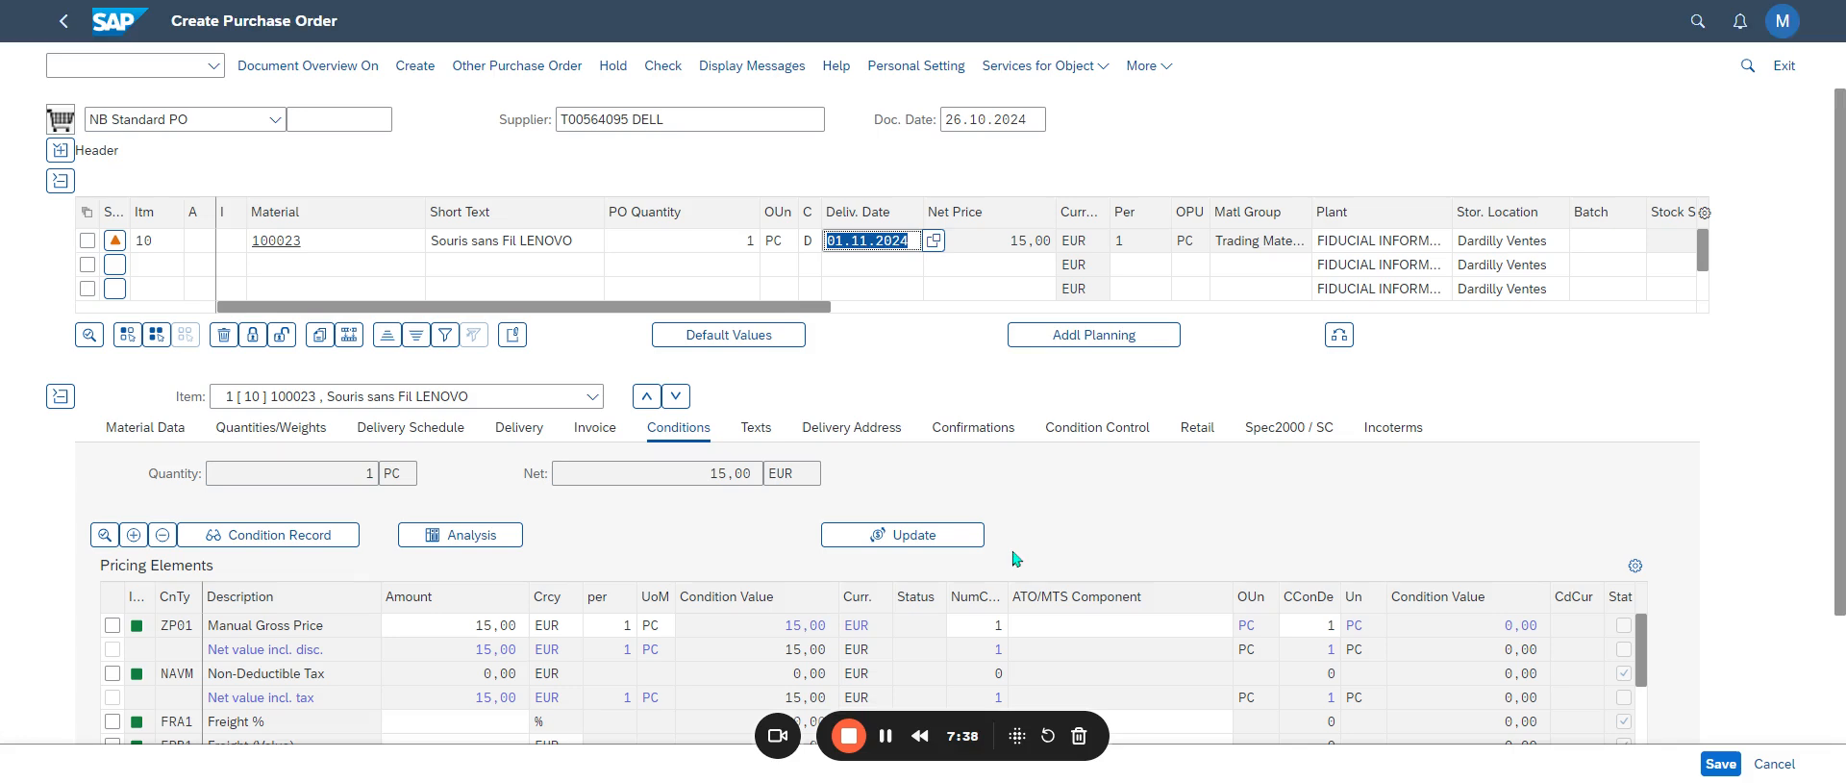
{"action": "key", "text": "Return"}
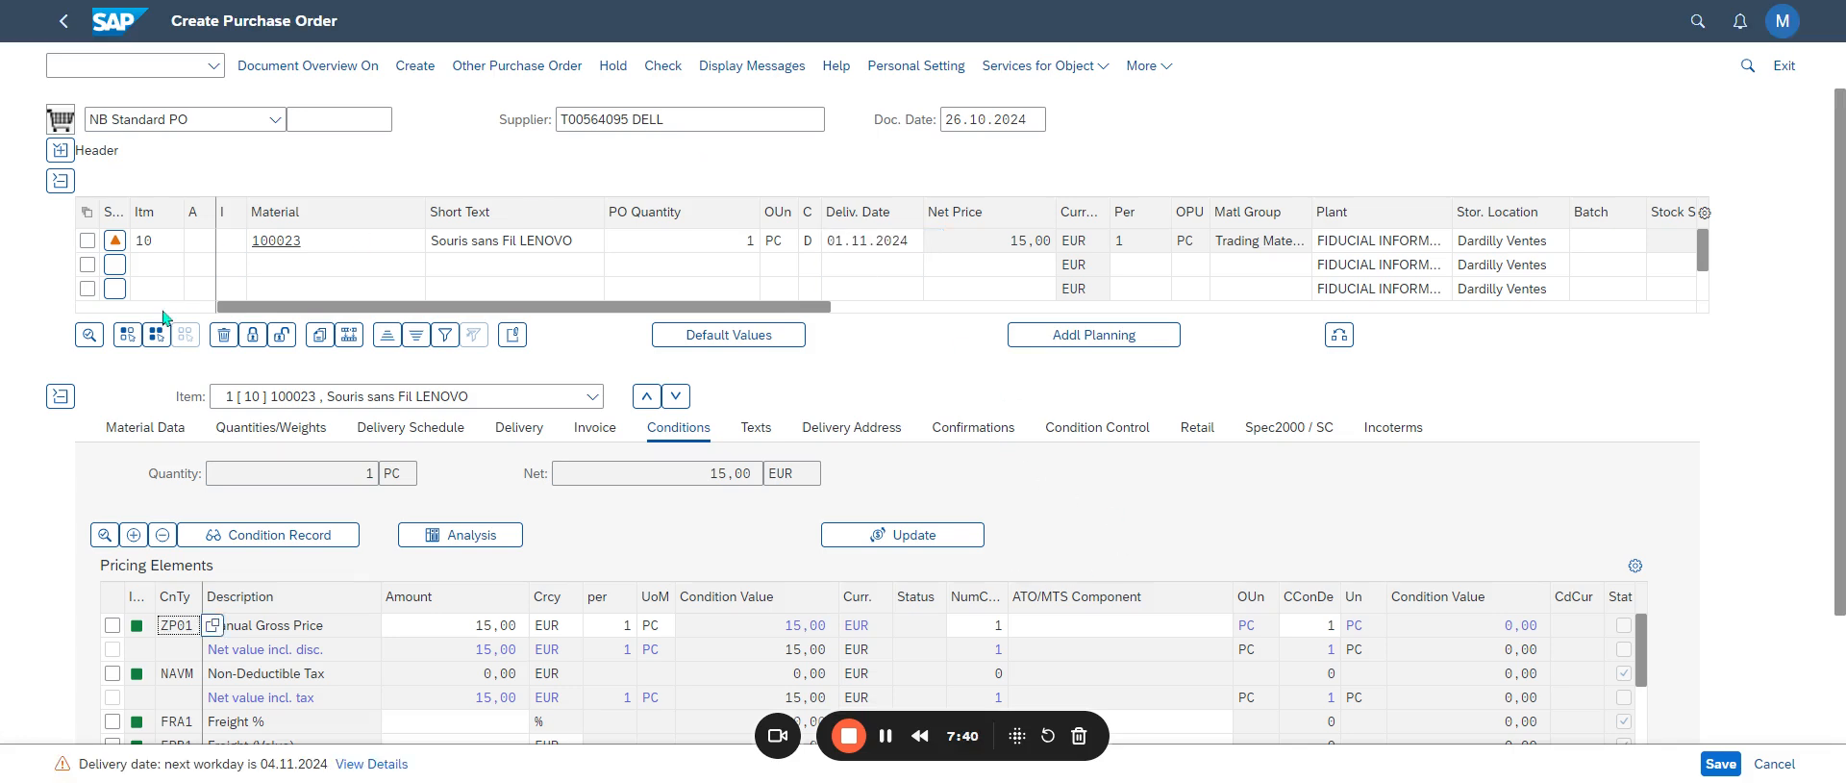
Step: Set item 10's delivery date to 04.11.2024 and save the purchase order
{"action": "left_click", "coordinate": [846, 241]}
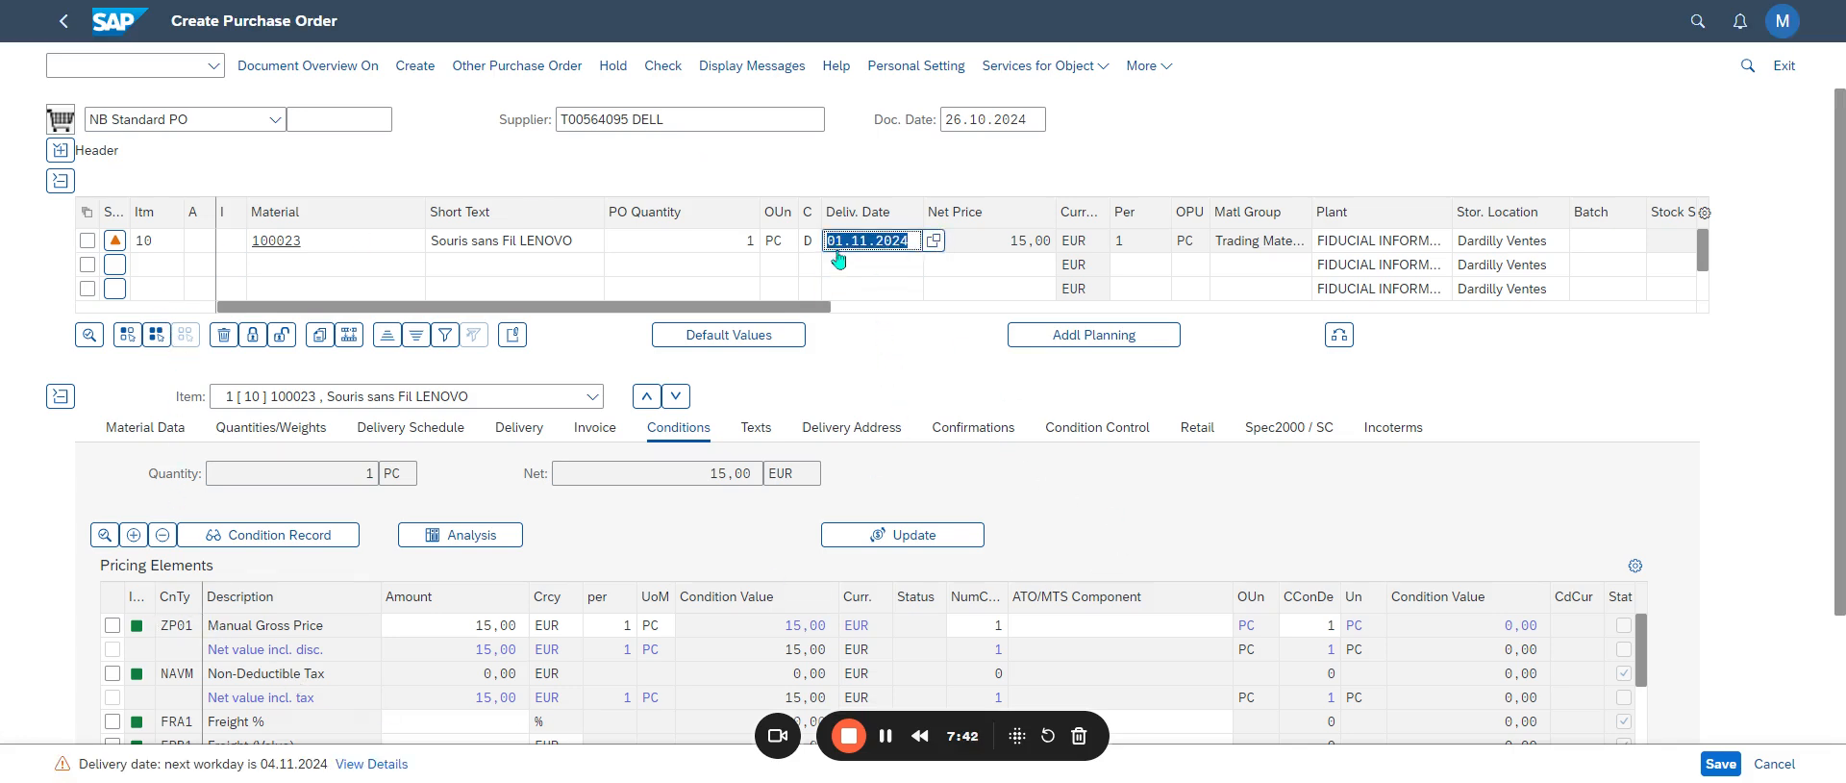
{"action": "left_click", "coordinate": [843, 241]}
{"action": "key", "text": "BackSpace"}
{"action": "type", "text": "4"}
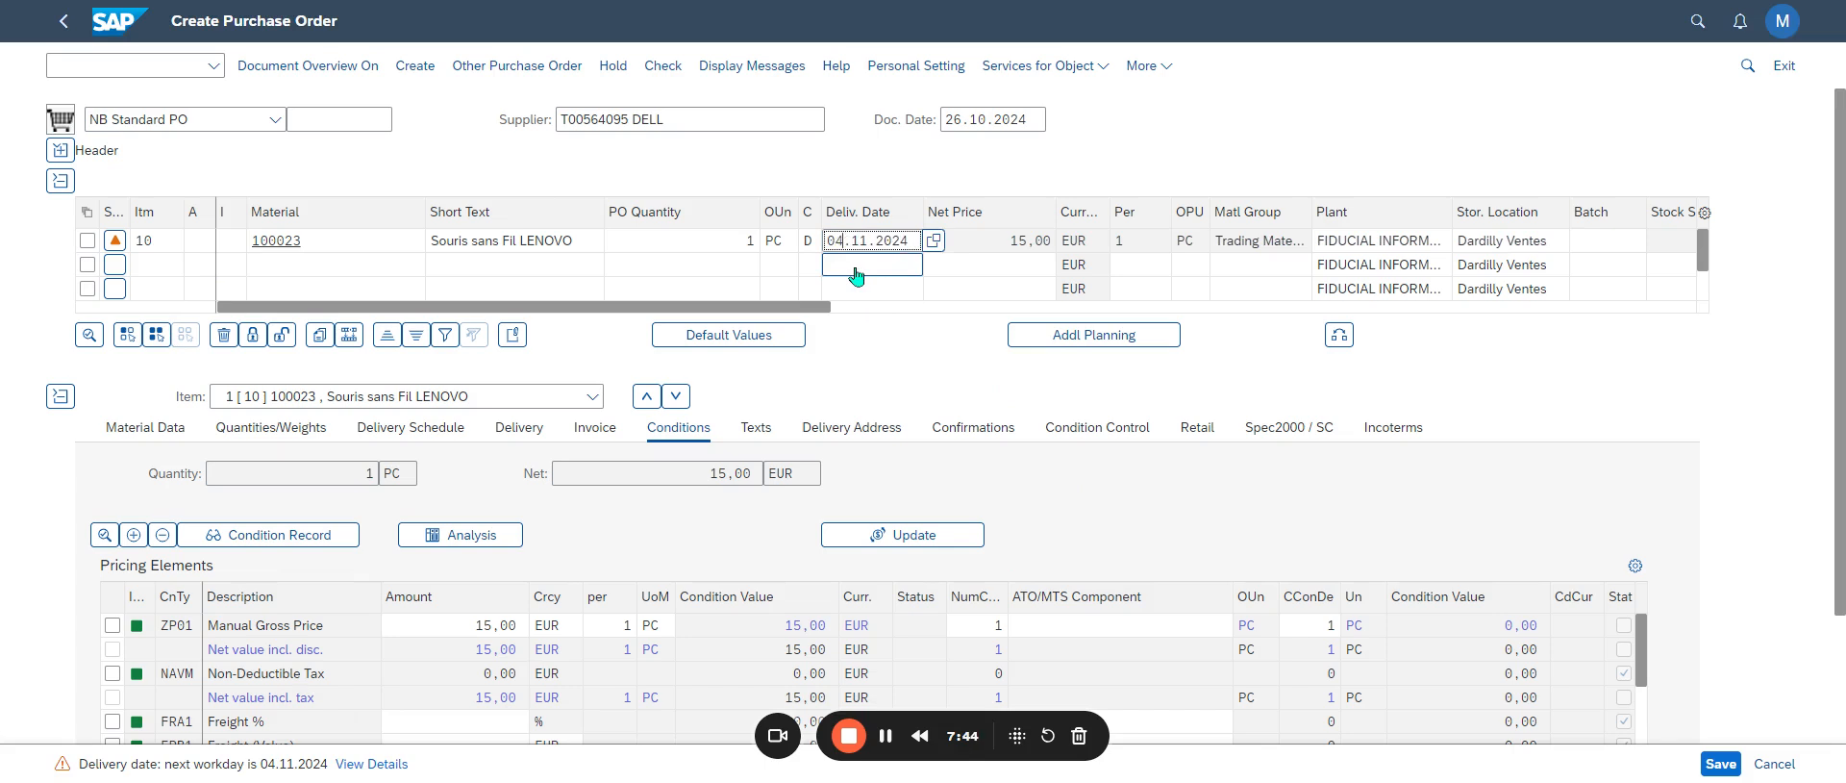
{"action": "key", "text": "Return"}
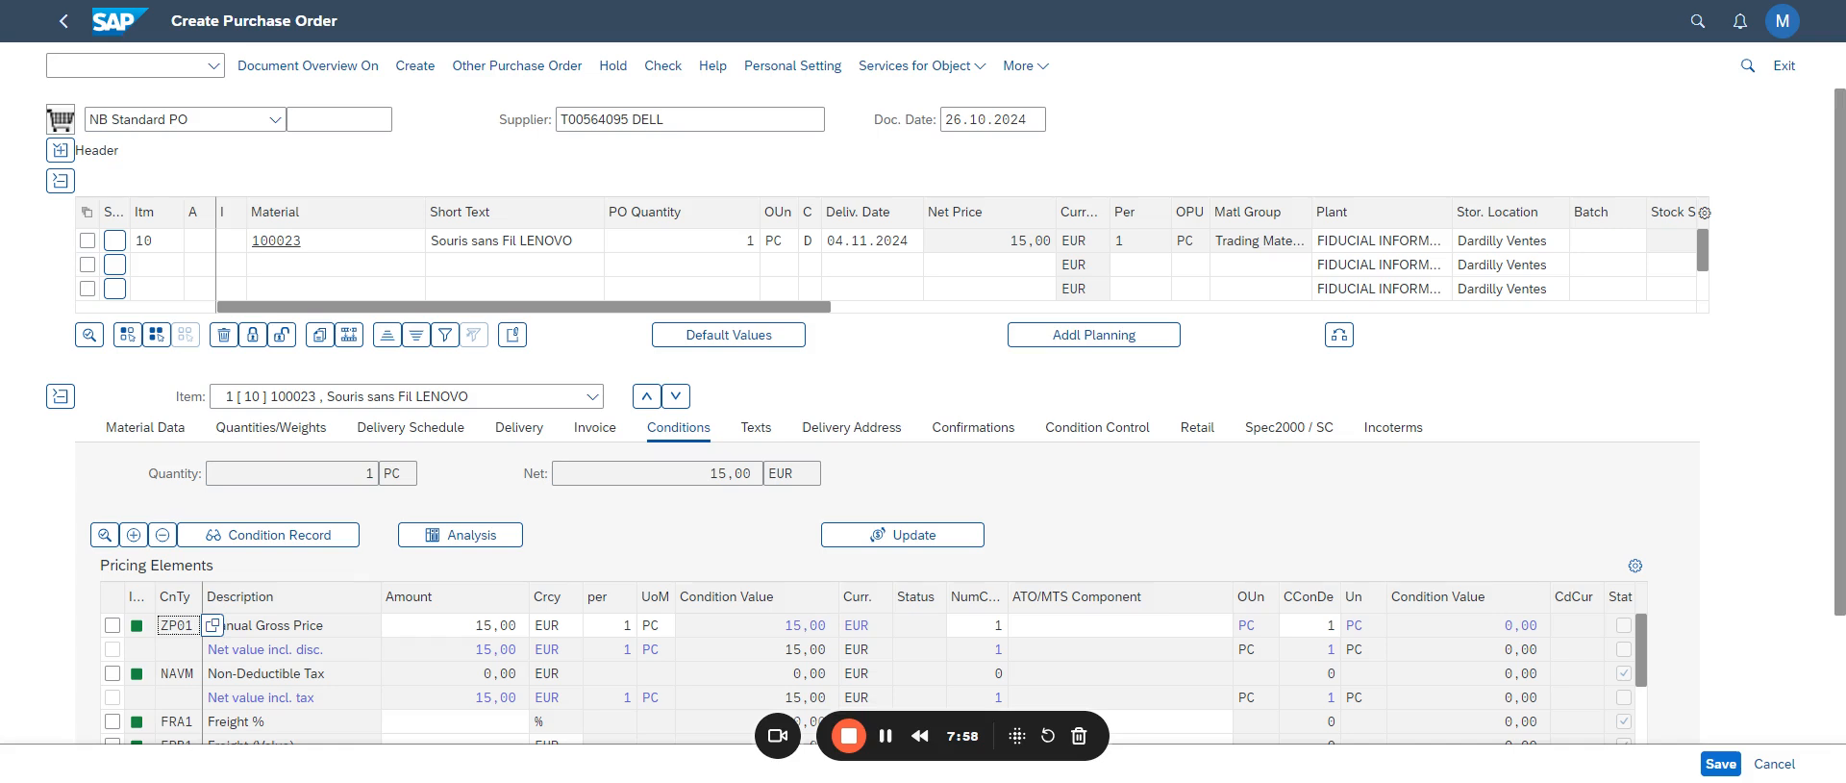
{"action": "left_click", "coordinate": [1727, 761]}
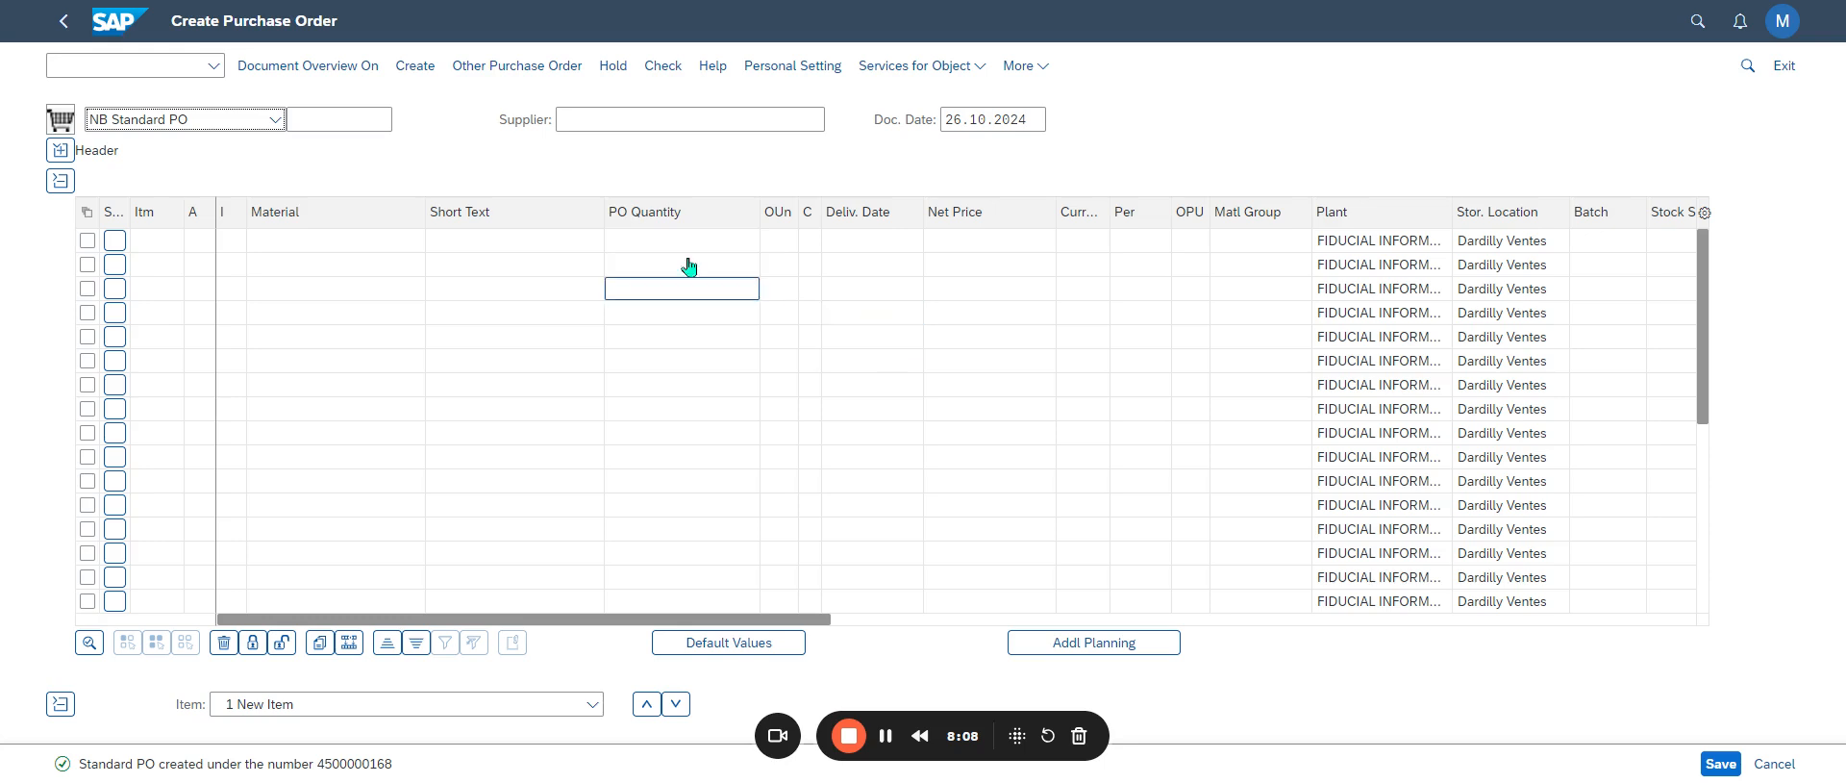
Step: View the basic personal settings for purchase orders and close them without saving
{"action": "left_click", "coordinate": [793, 66]}
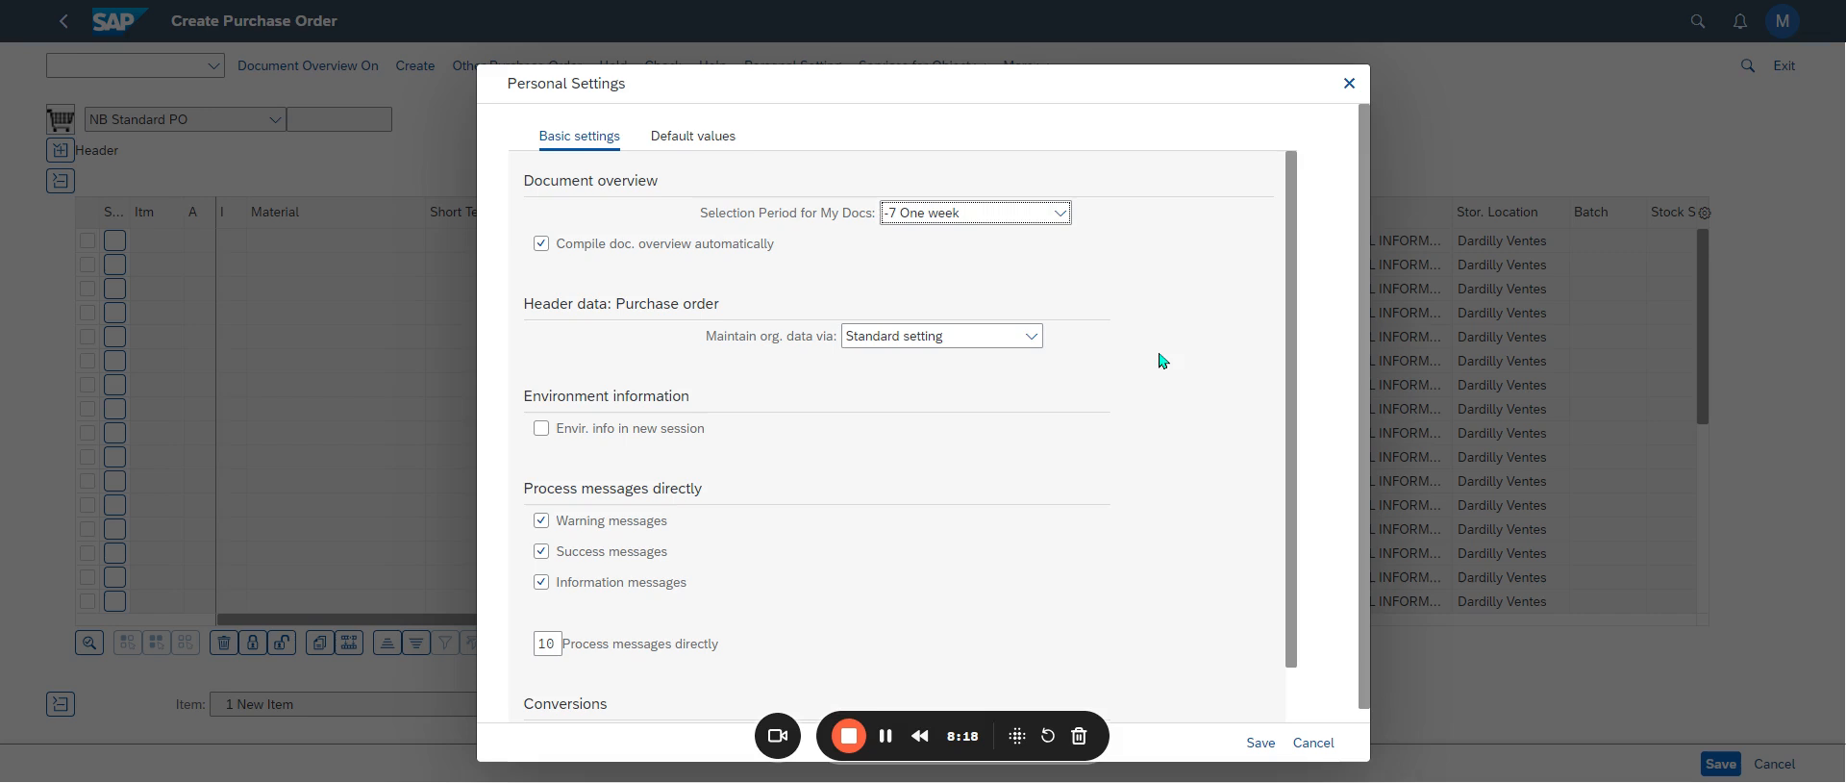
{"action": "left_click", "coordinate": [1310, 742]}
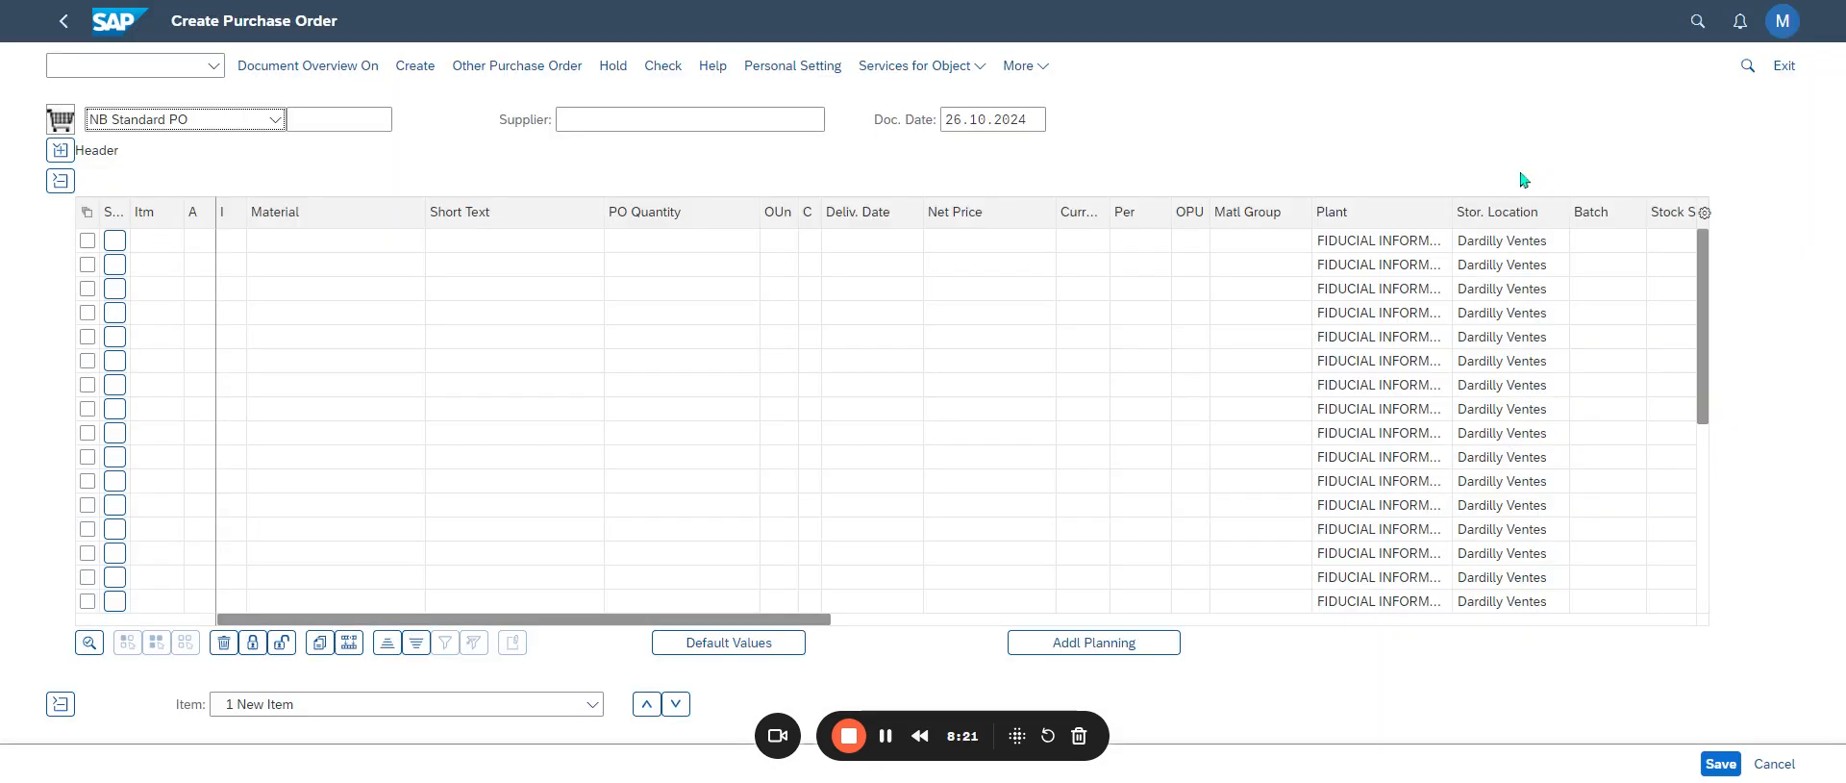
Step: Show the document overview with the list of my purchase orders
{"action": "left_click", "coordinate": [308, 66]}
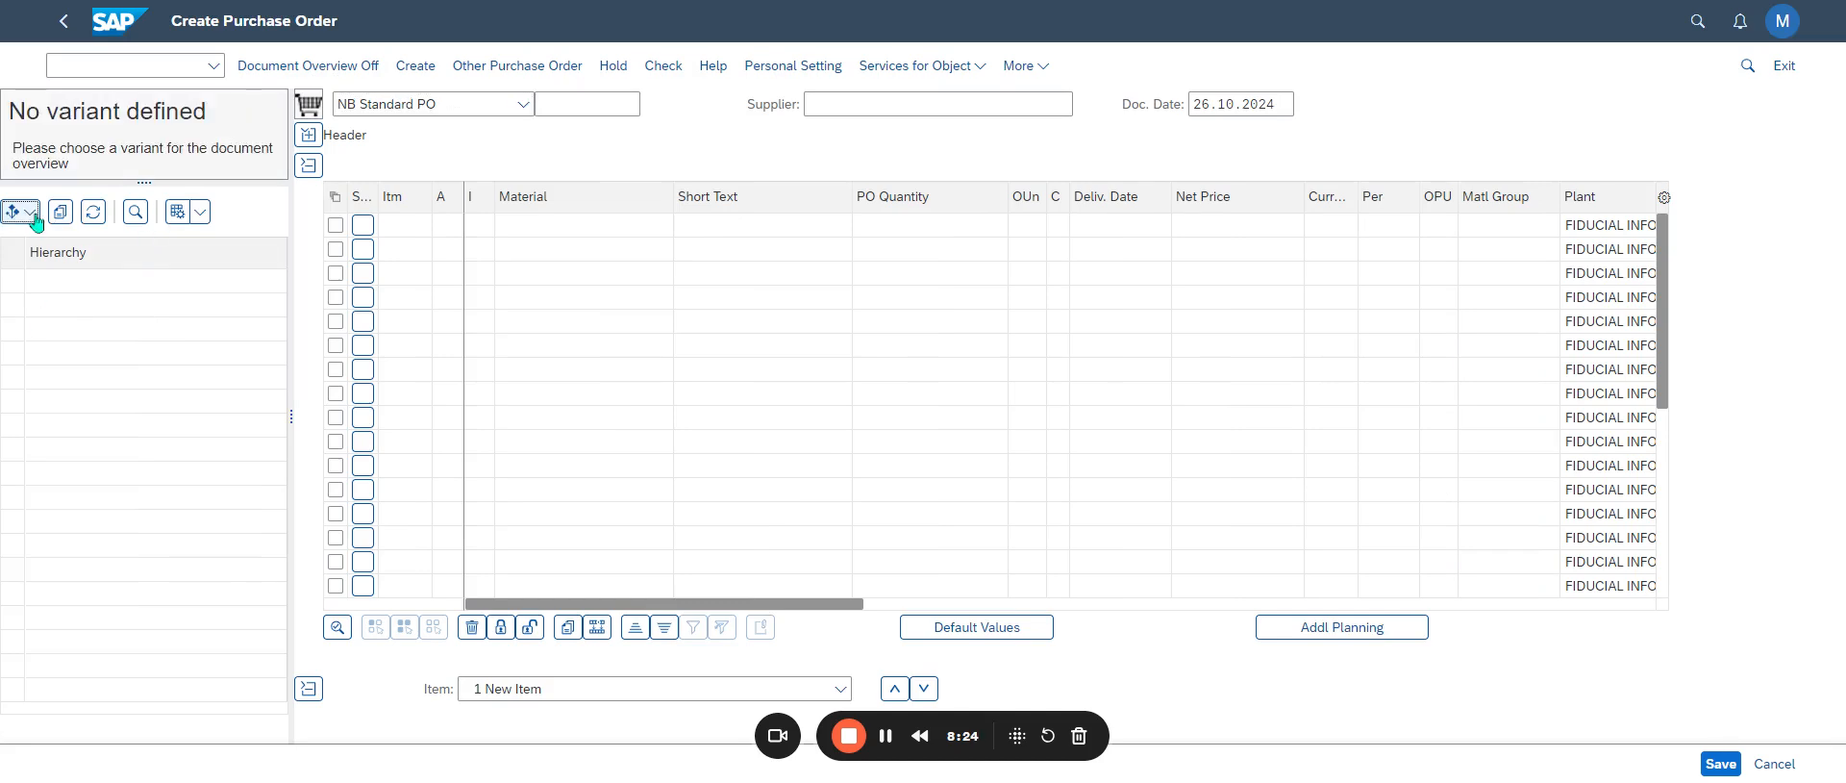
{"action": "left_click", "coordinate": [30, 213]}
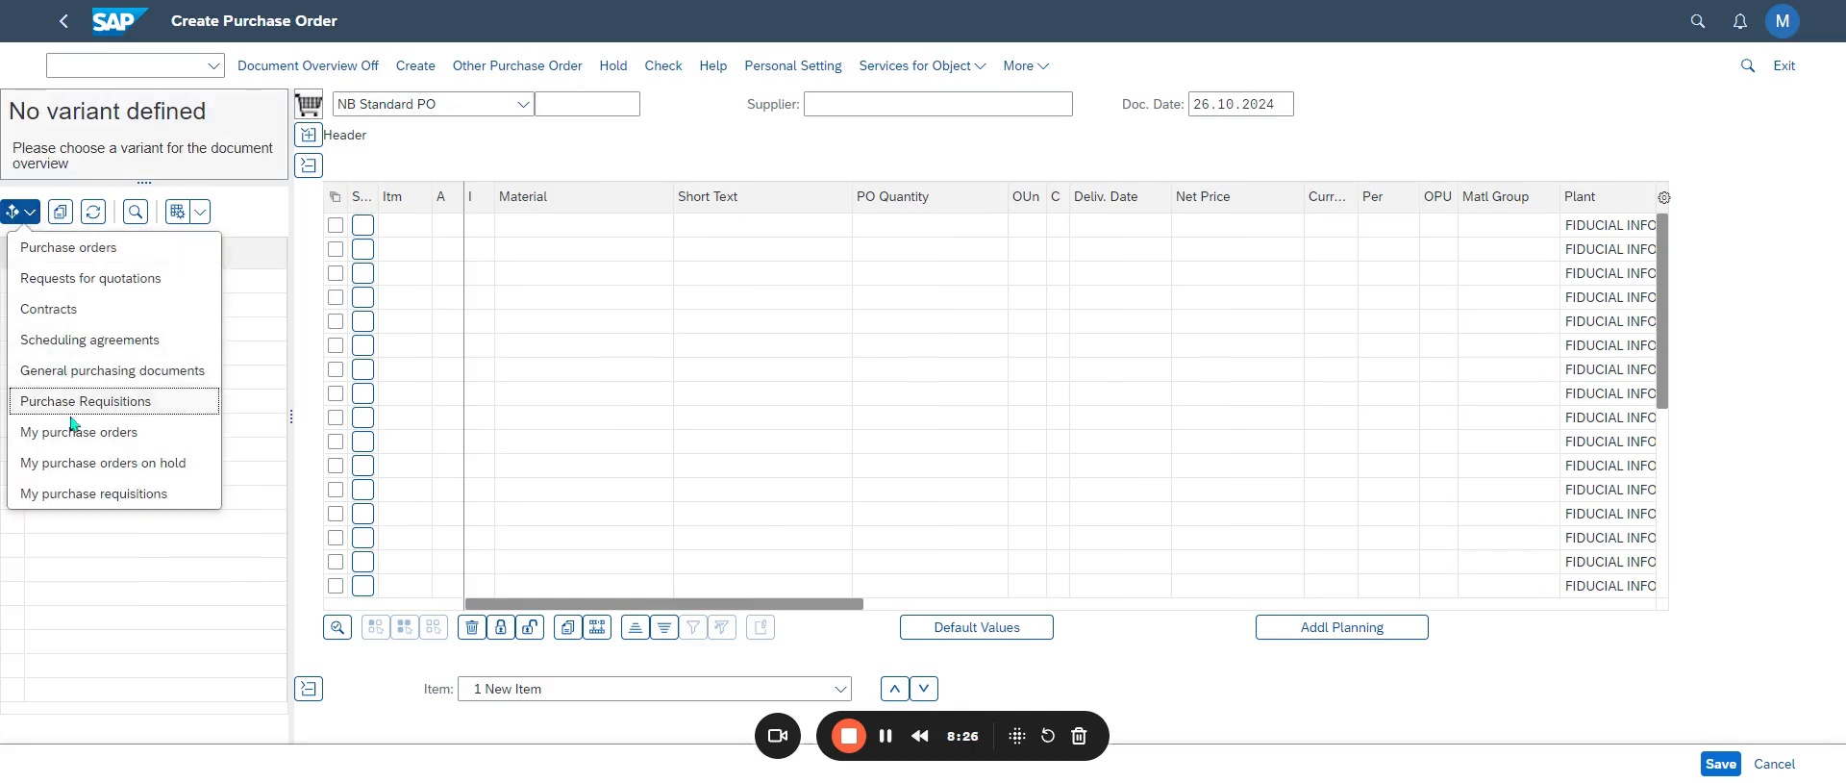
{"action": "left_click", "coordinate": [119, 433]}
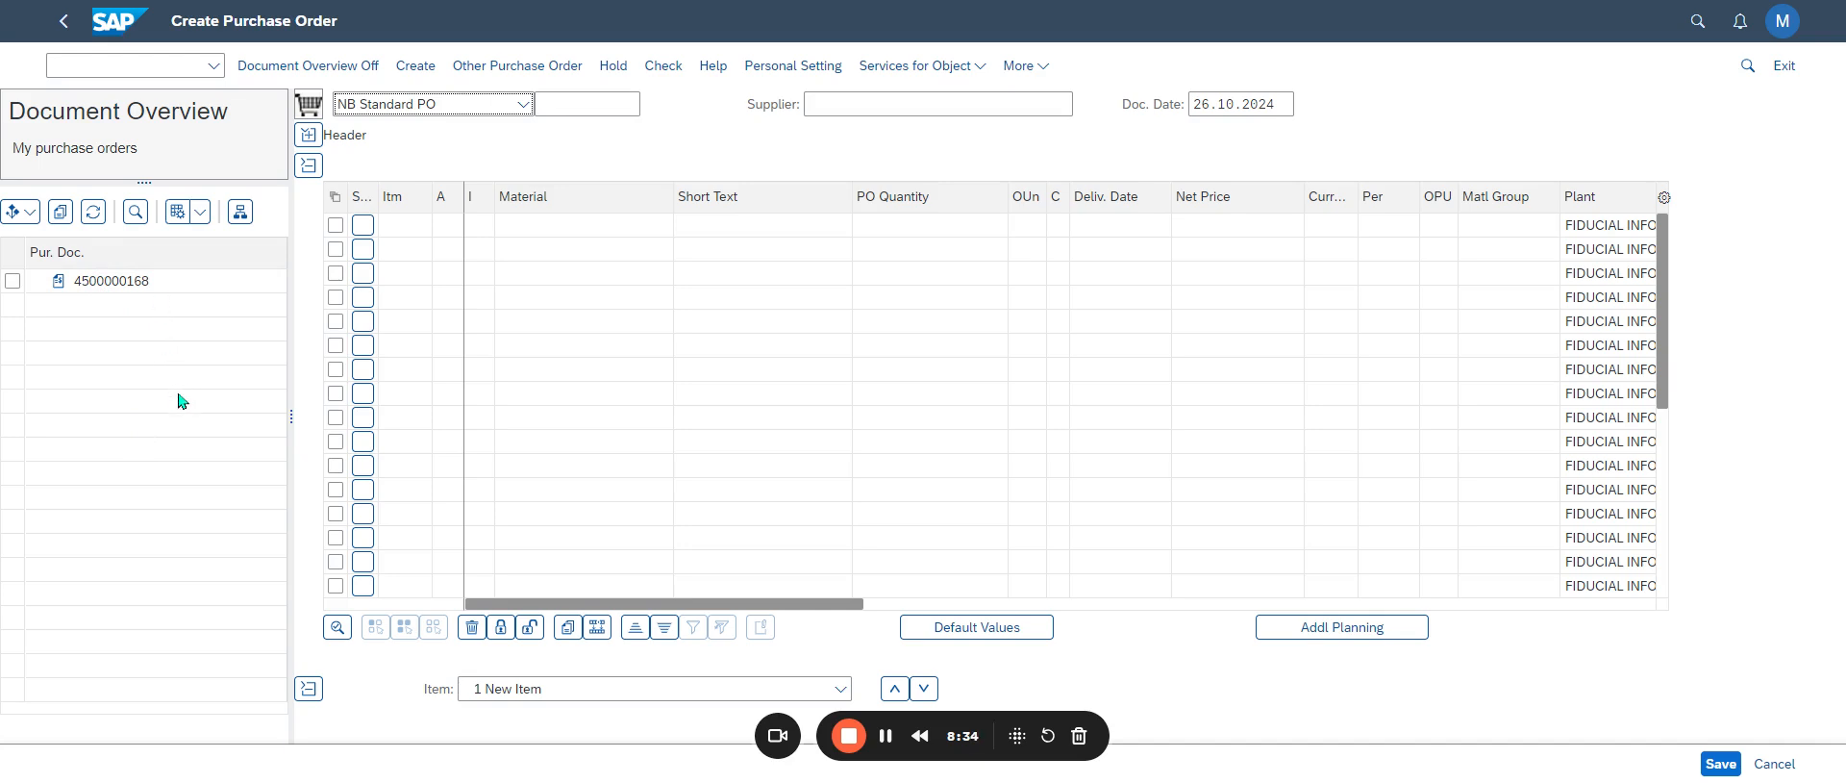
Step: Group the document overview by Supplier ahead of Purchasing Document, and expand the supplier's entry
{"action": "left_click", "coordinate": [242, 219]}
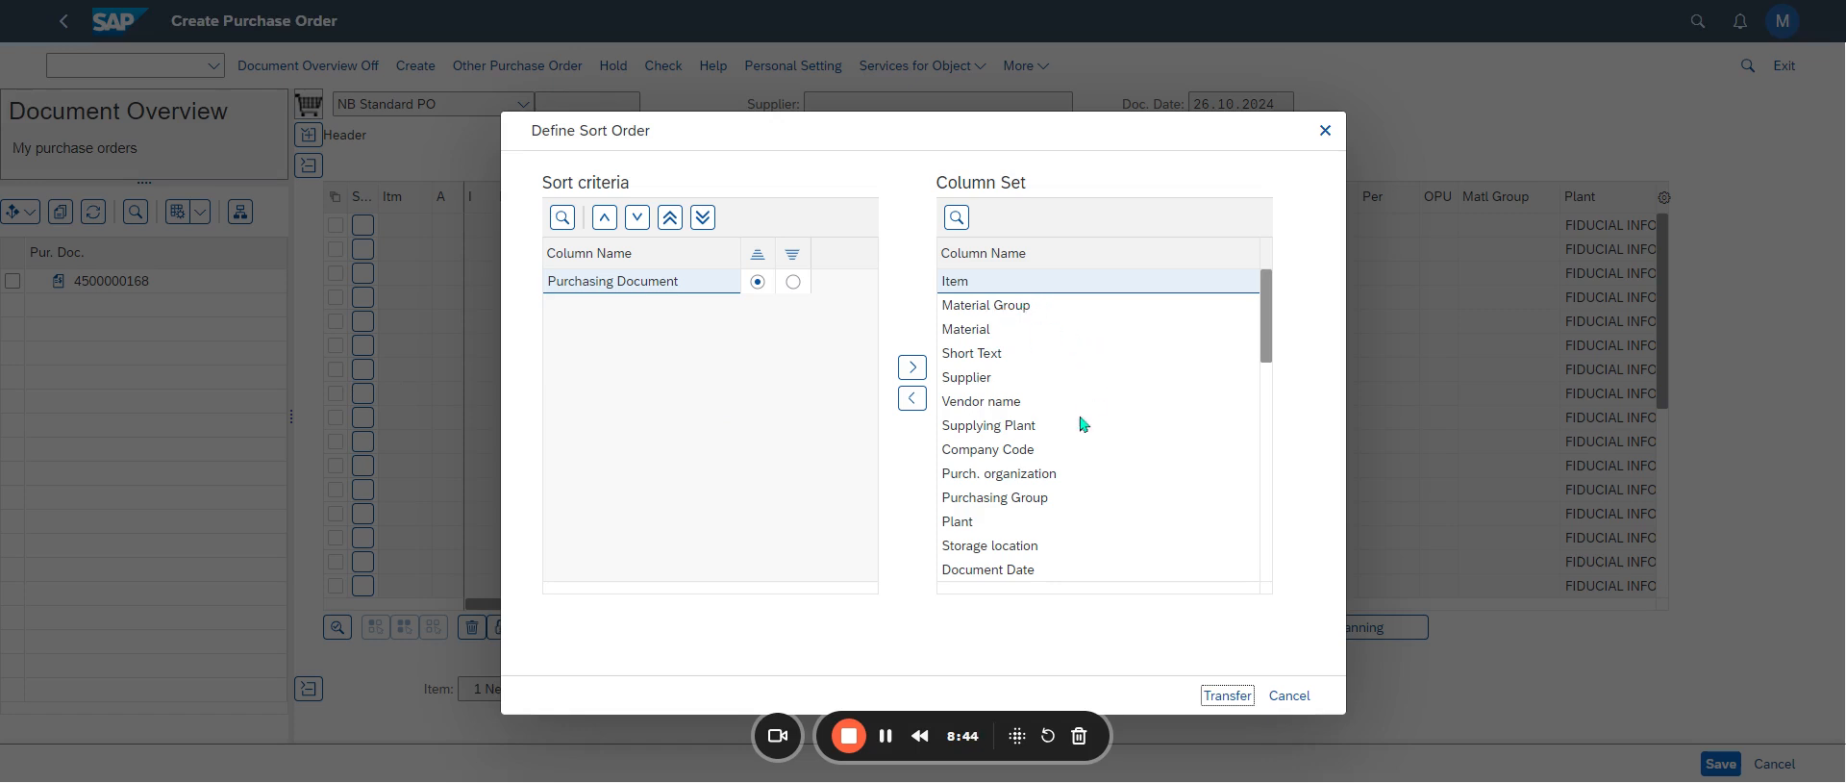
{"action": "left_click", "coordinate": [970, 383]}
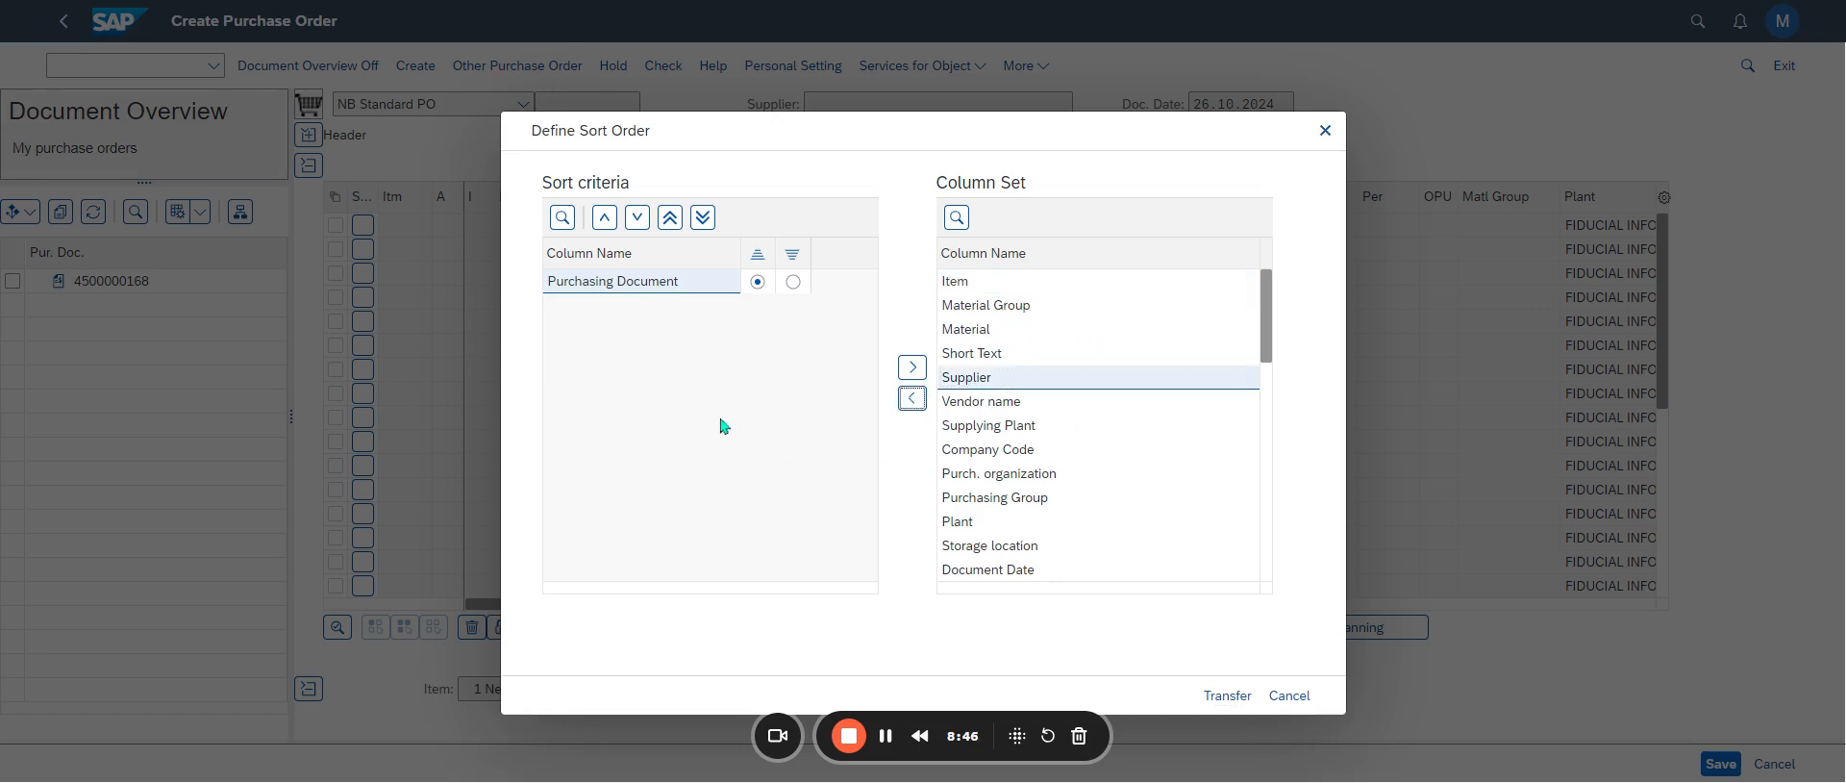
{"action": "left_click", "coordinate": [590, 308]}
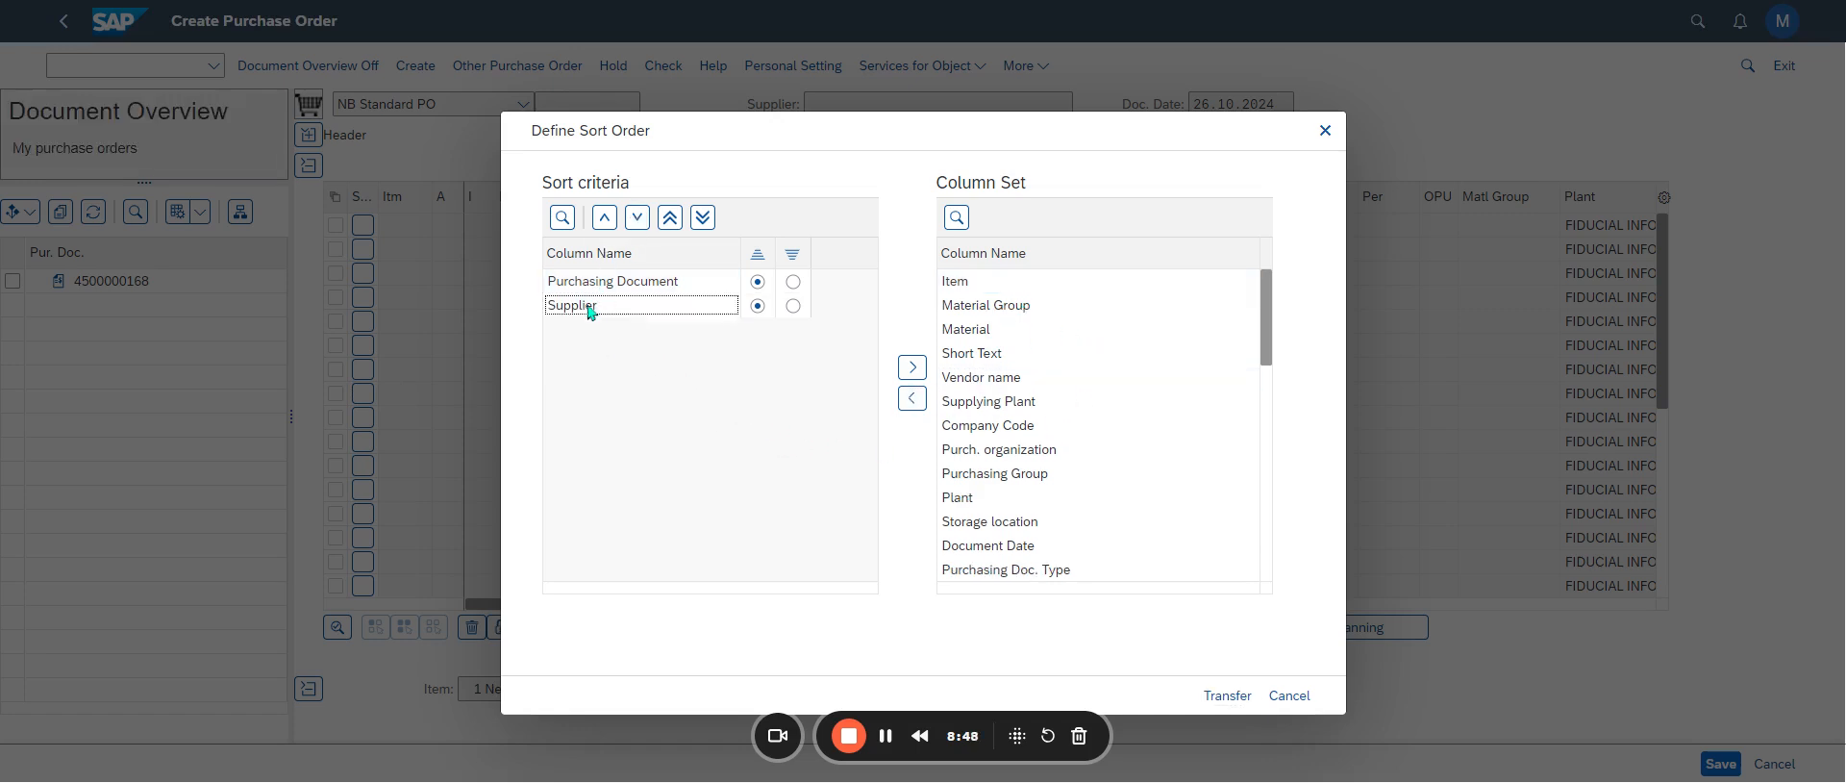
{"action": "left_click", "coordinate": [604, 217]}
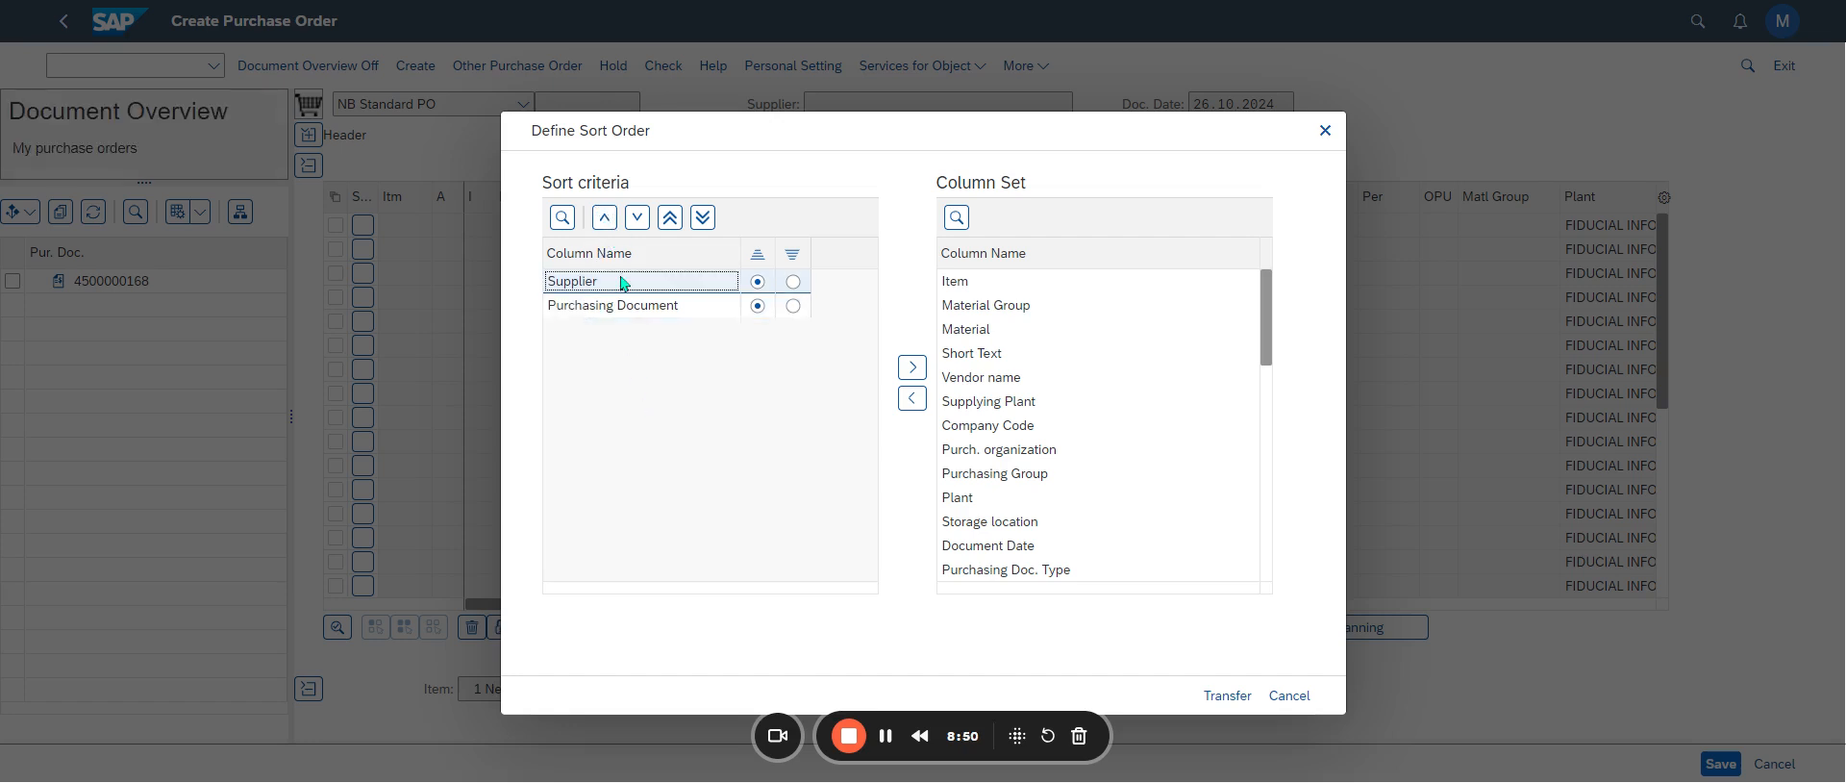
{"action": "left_click", "coordinate": [1227, 695]}
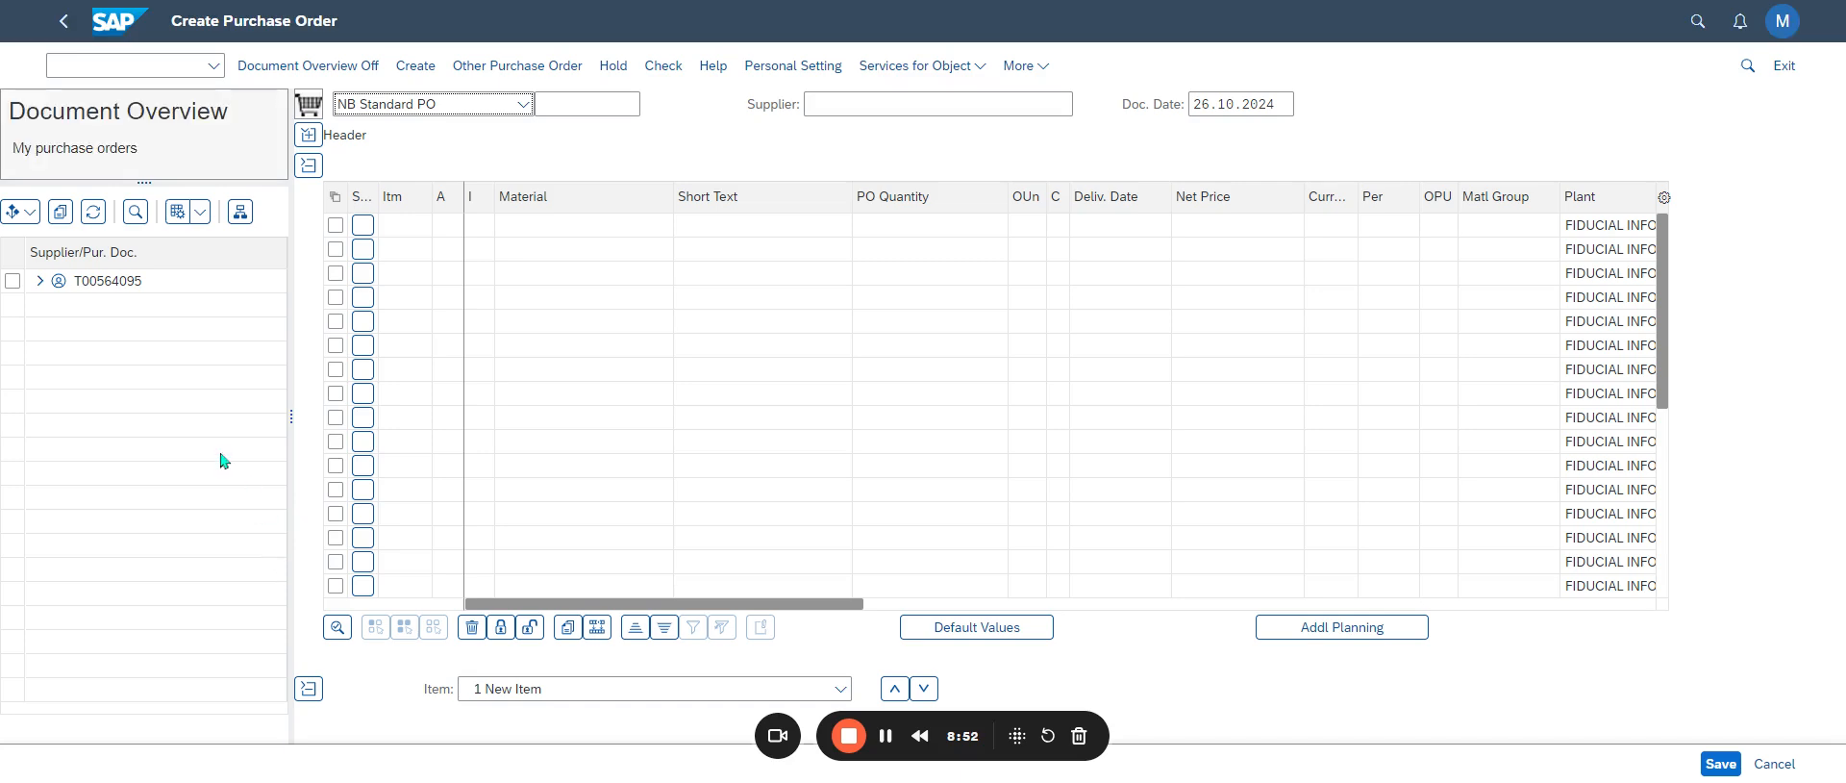
{"action": "left_click", "coordinate": [40, 281]}
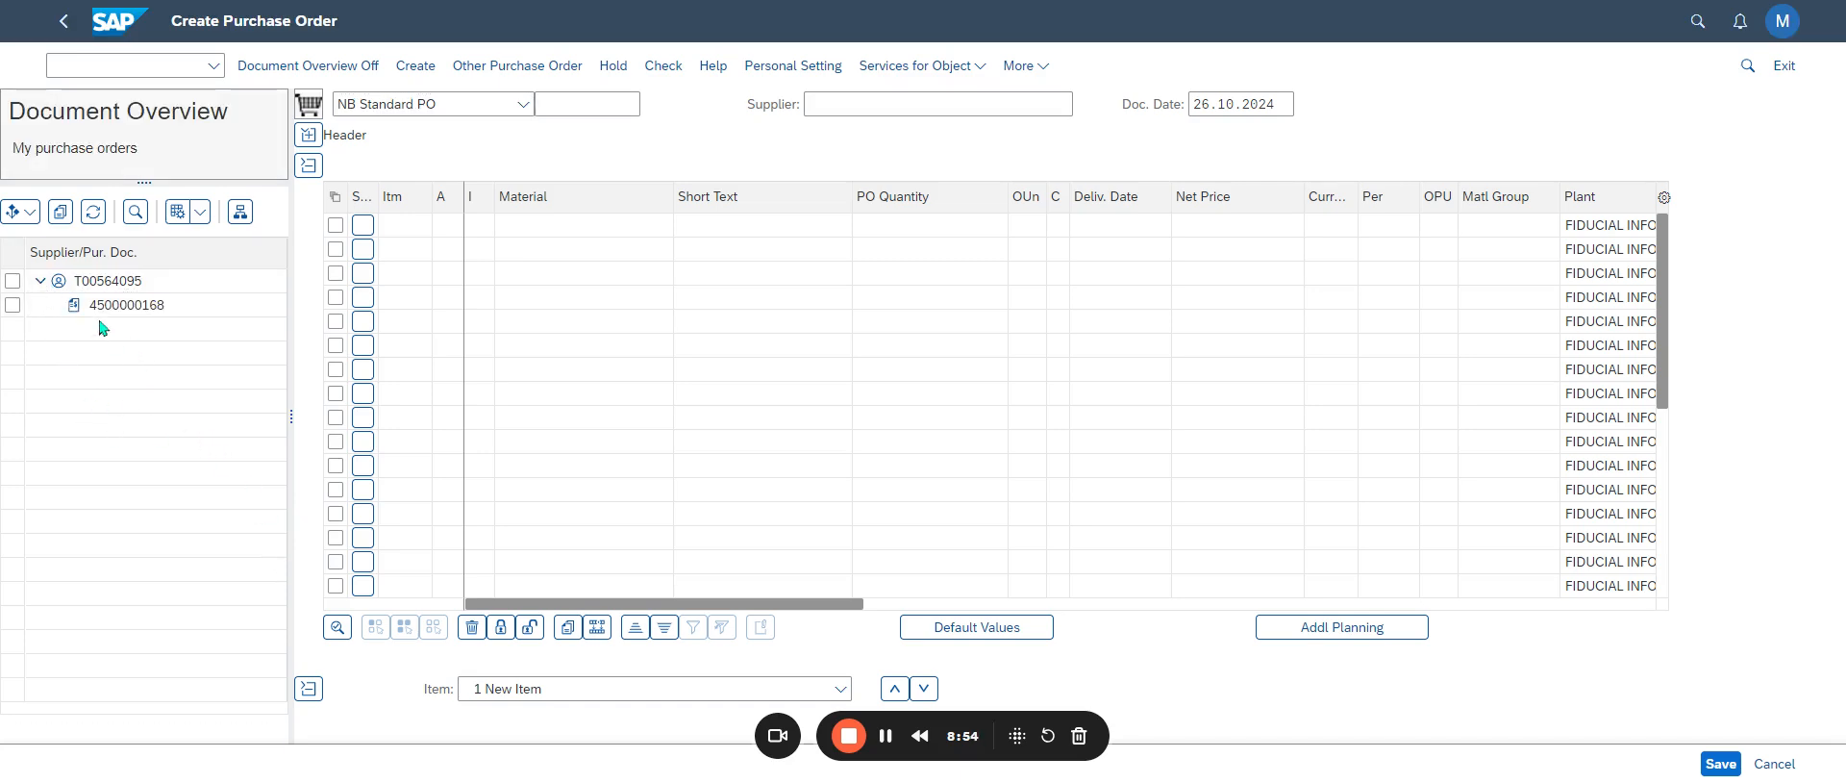
Step: Widen the document overview and add the Material column to its layout
{"action": "left_click_drag", "start_coordinate": [290, 416], "coordinate": [502, 416]}
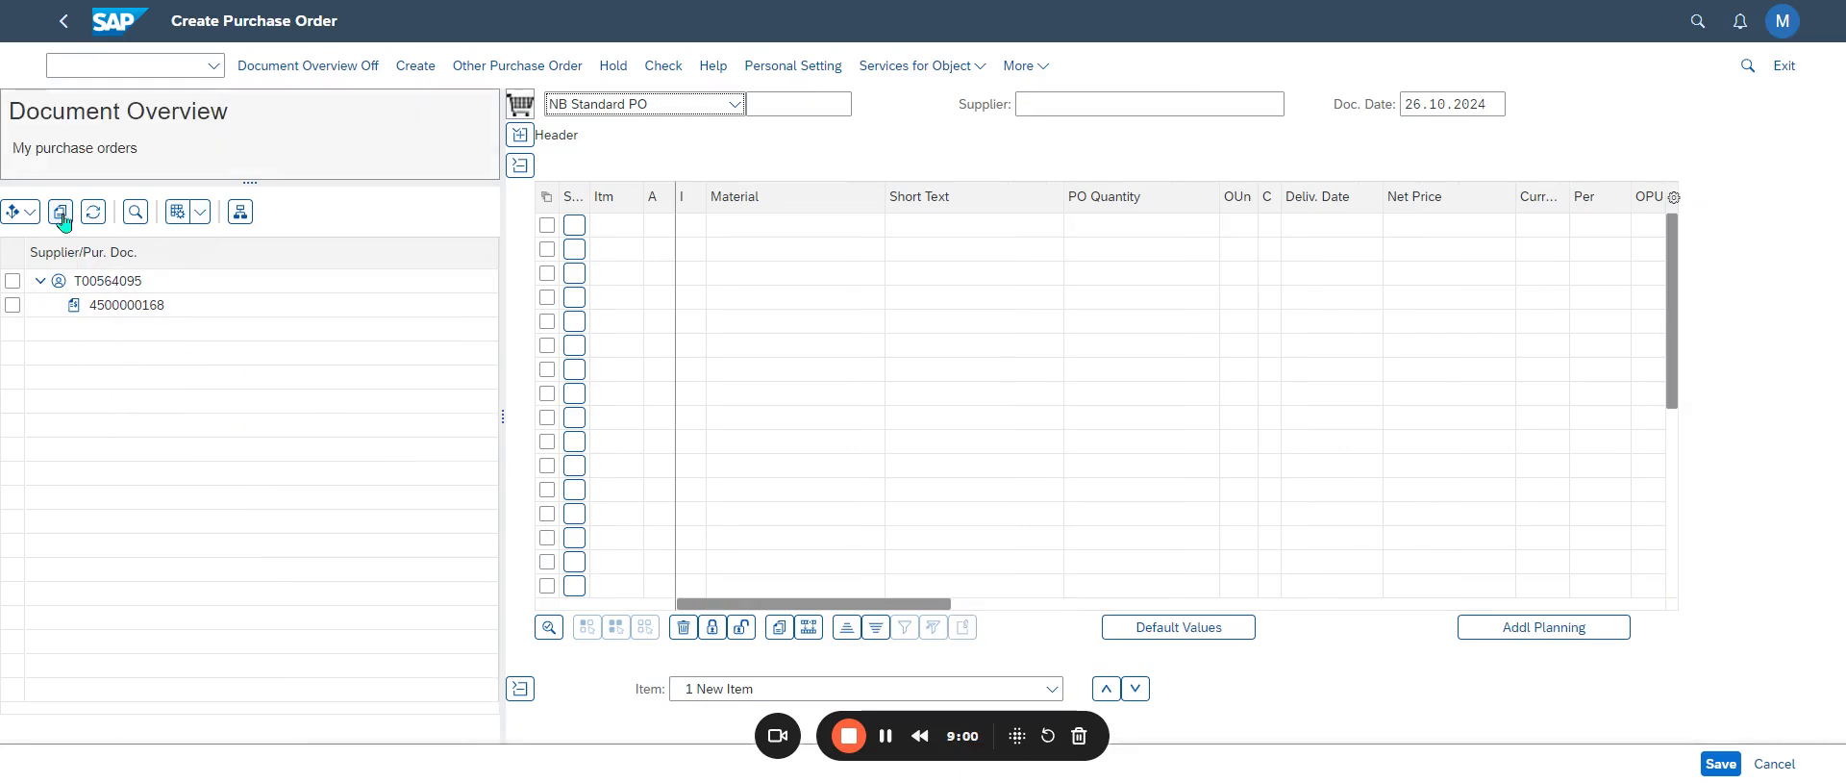
{"action": "left_click", "coordinate": [199, 211]}
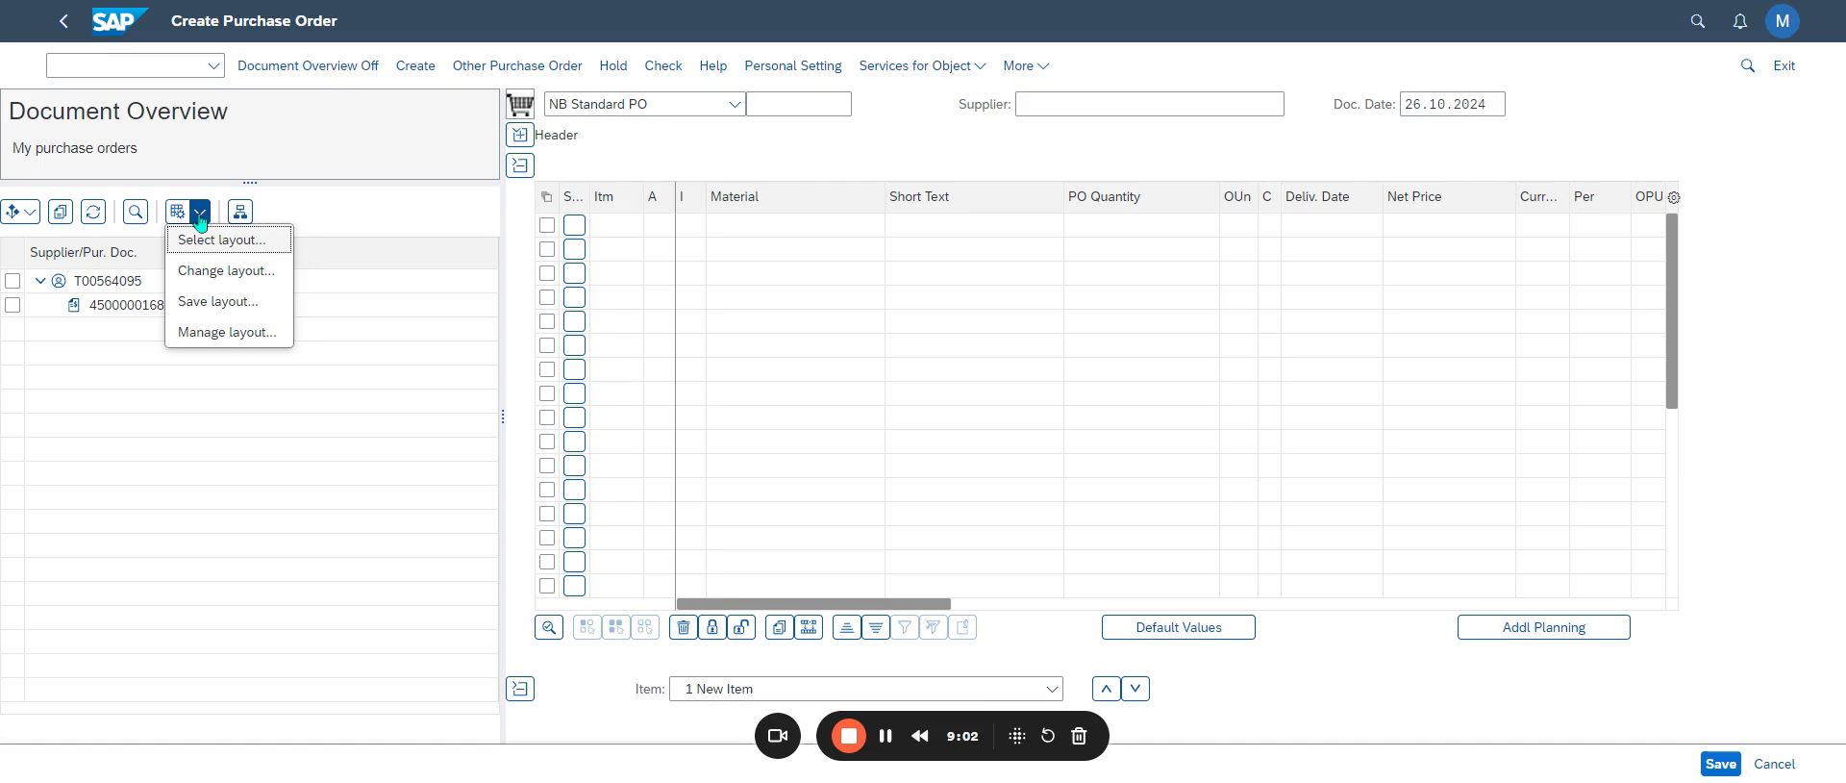
{"action": "left_click", "coordinate": [223, 268]}
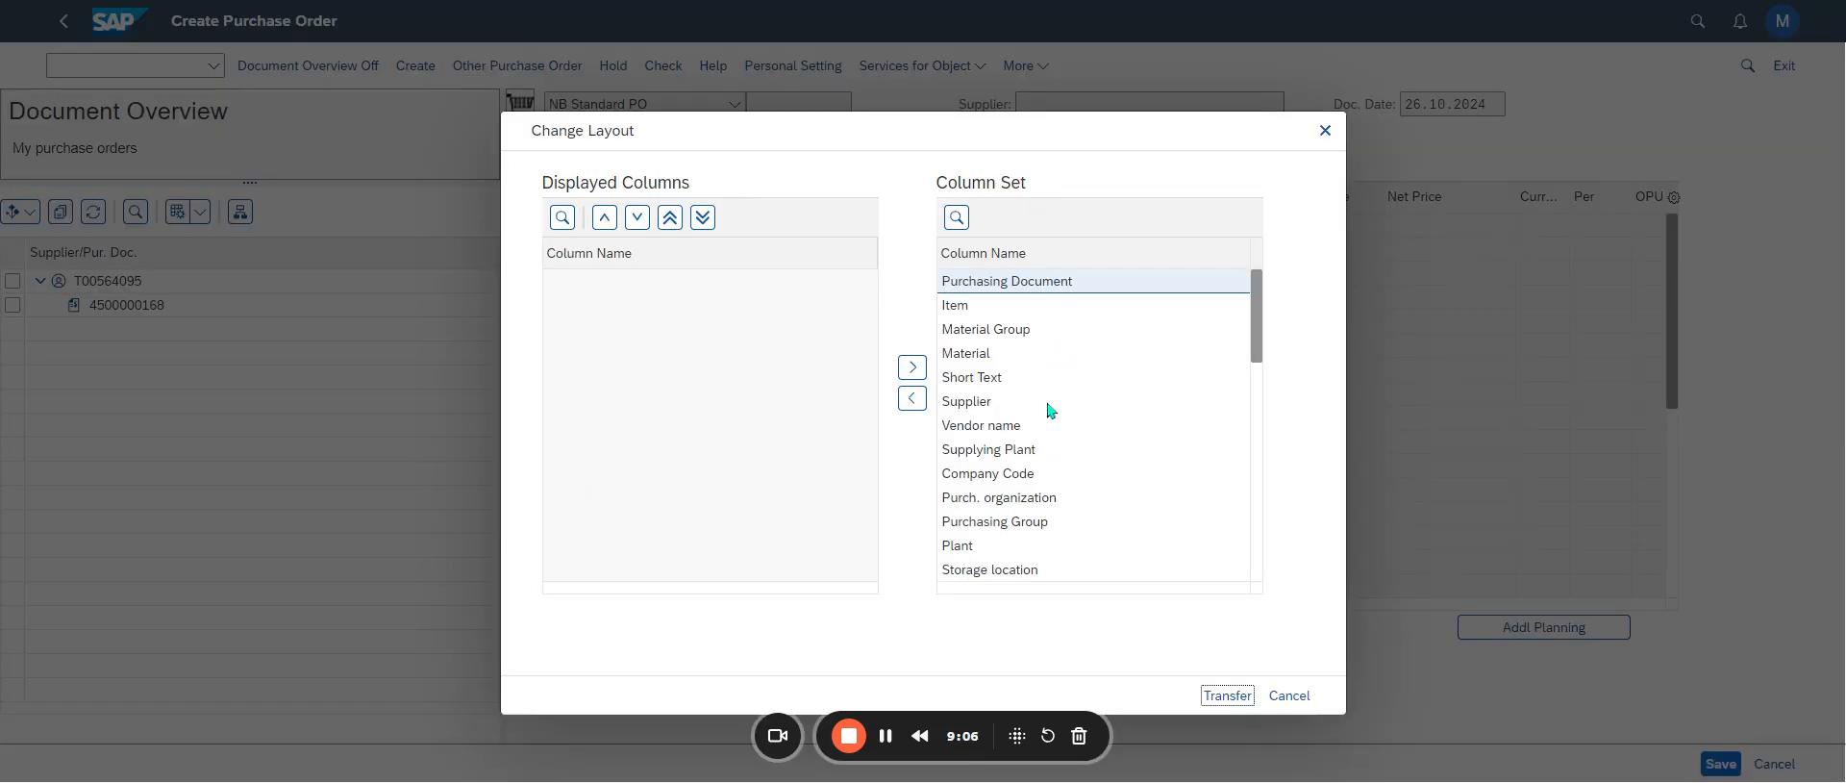
{"action": "left_click", "coordinate": [1016, 356]}
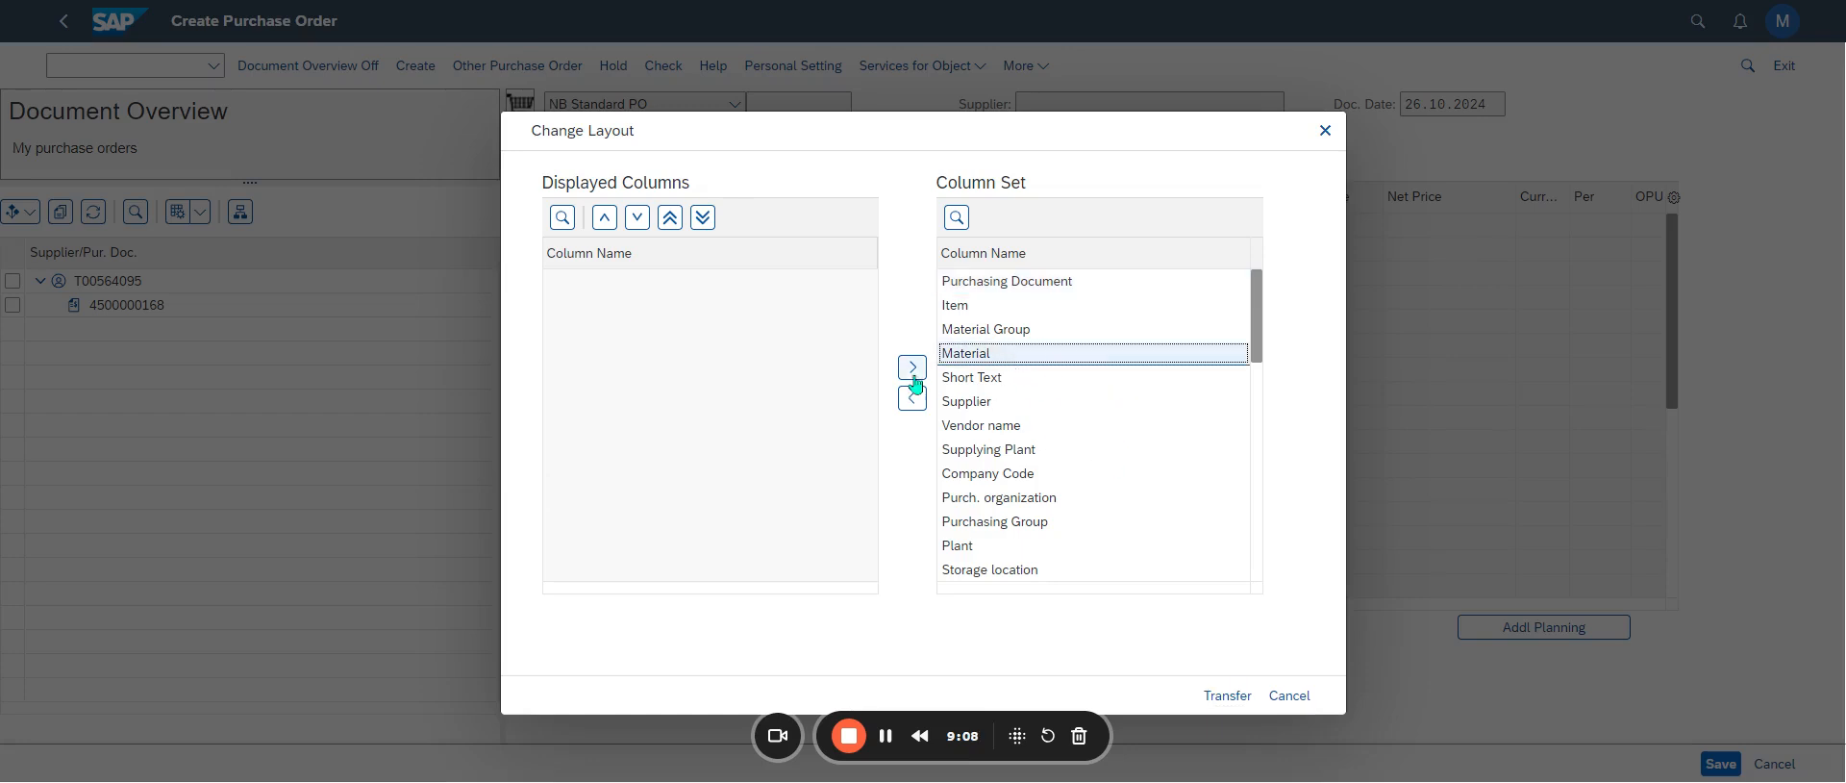
{"action": "left_click", "coordinate": [912, 398]}
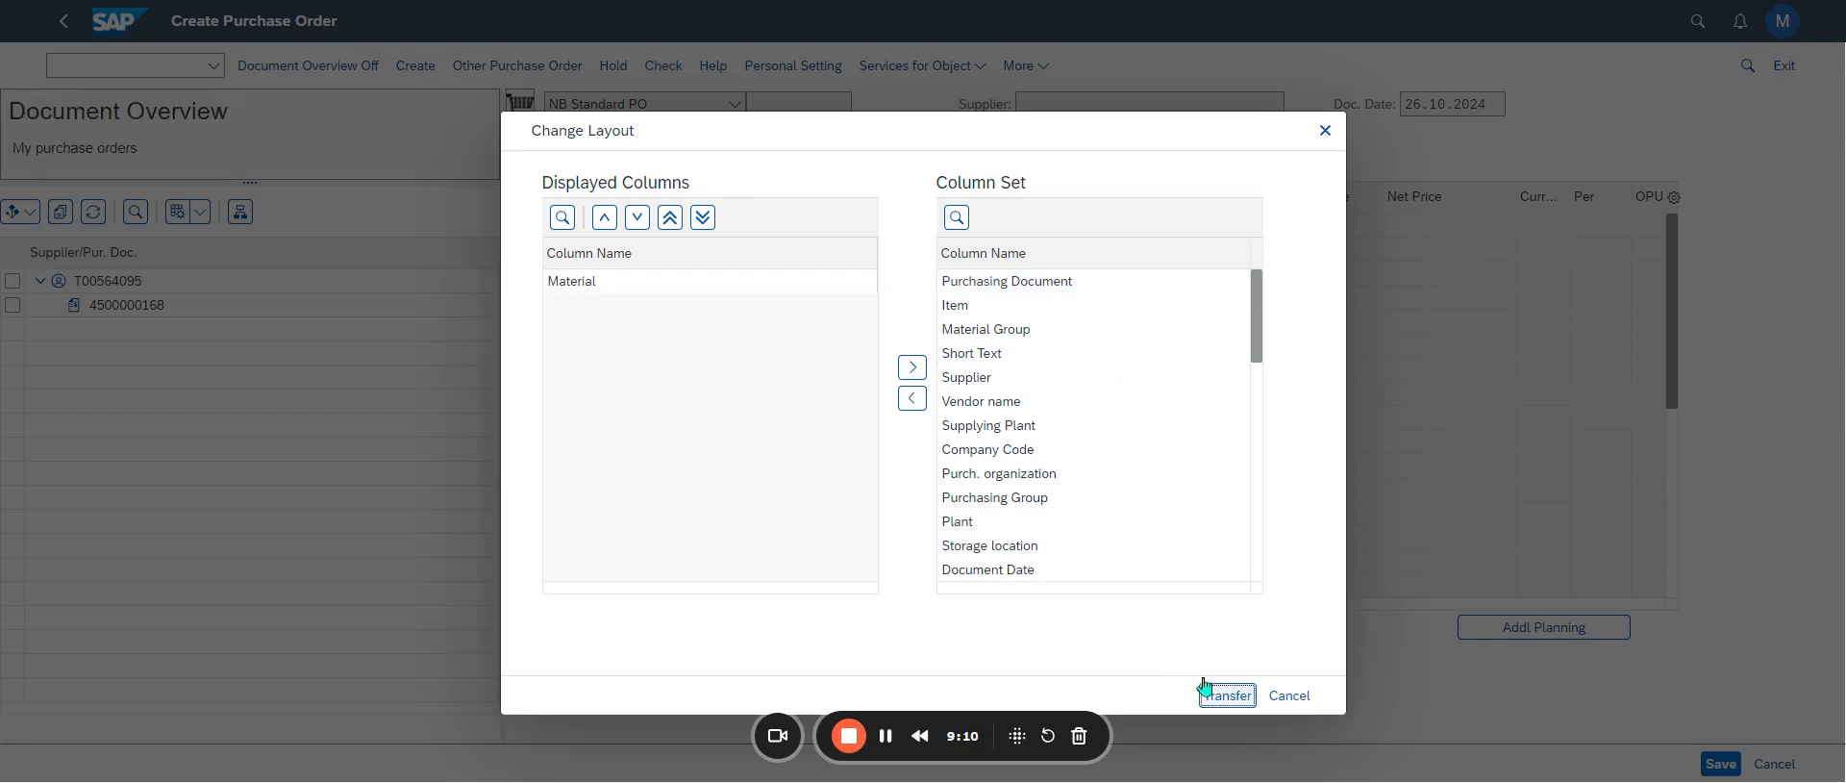
{"action": "left_click", "coordinate": [1227, 695]}
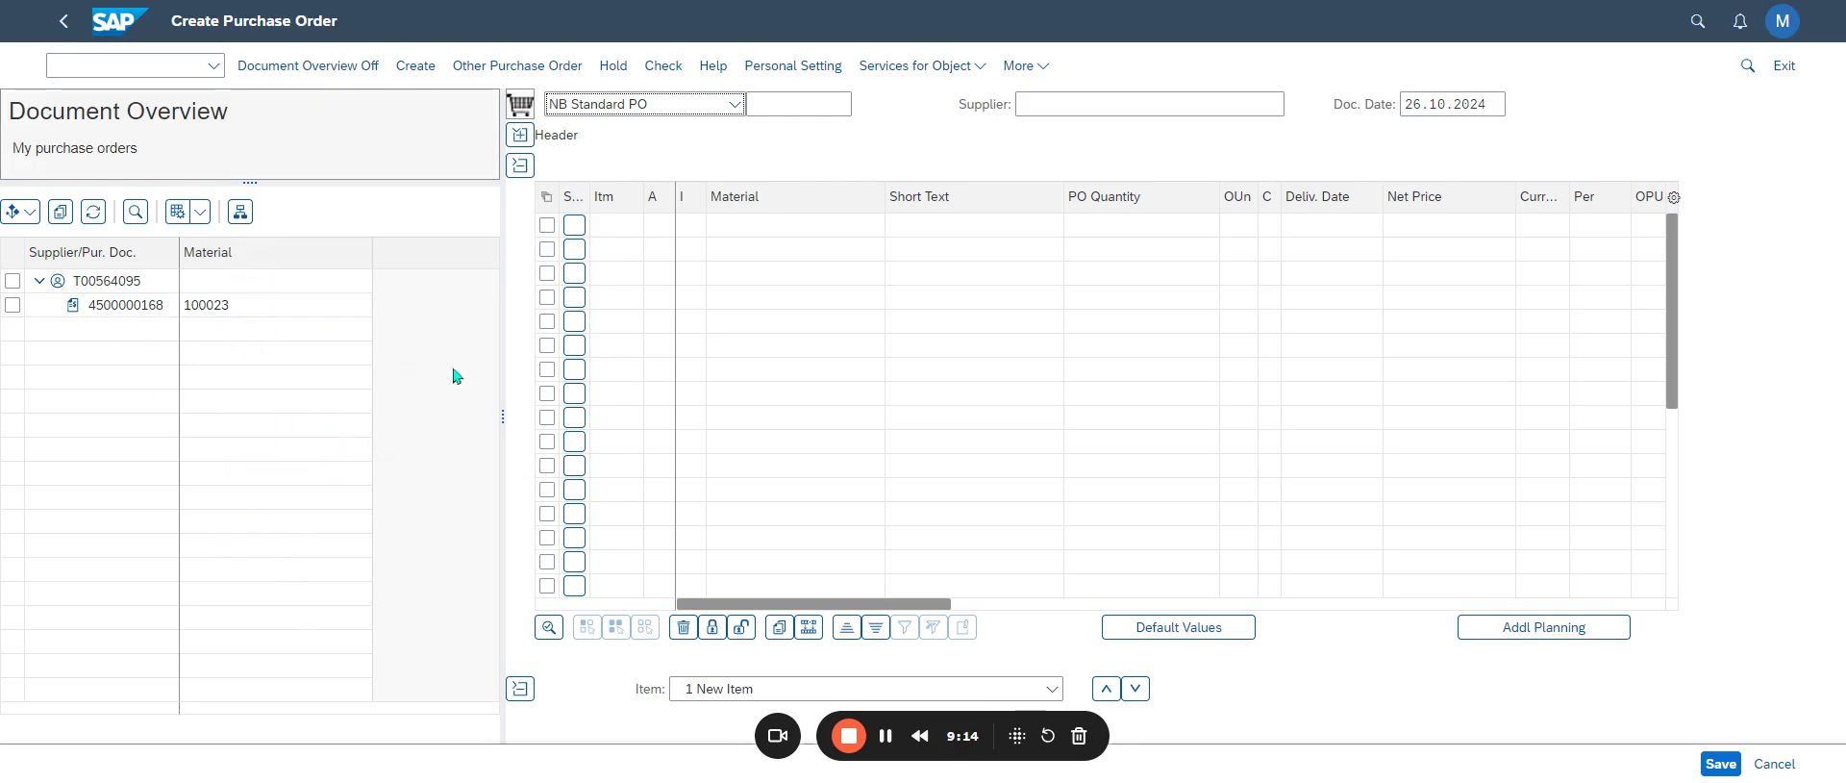
Step: Open the listed purchase order with the overview hidden, and try to switch it to change mode
{"action": "left_click", "coordinate": [105, 309]}
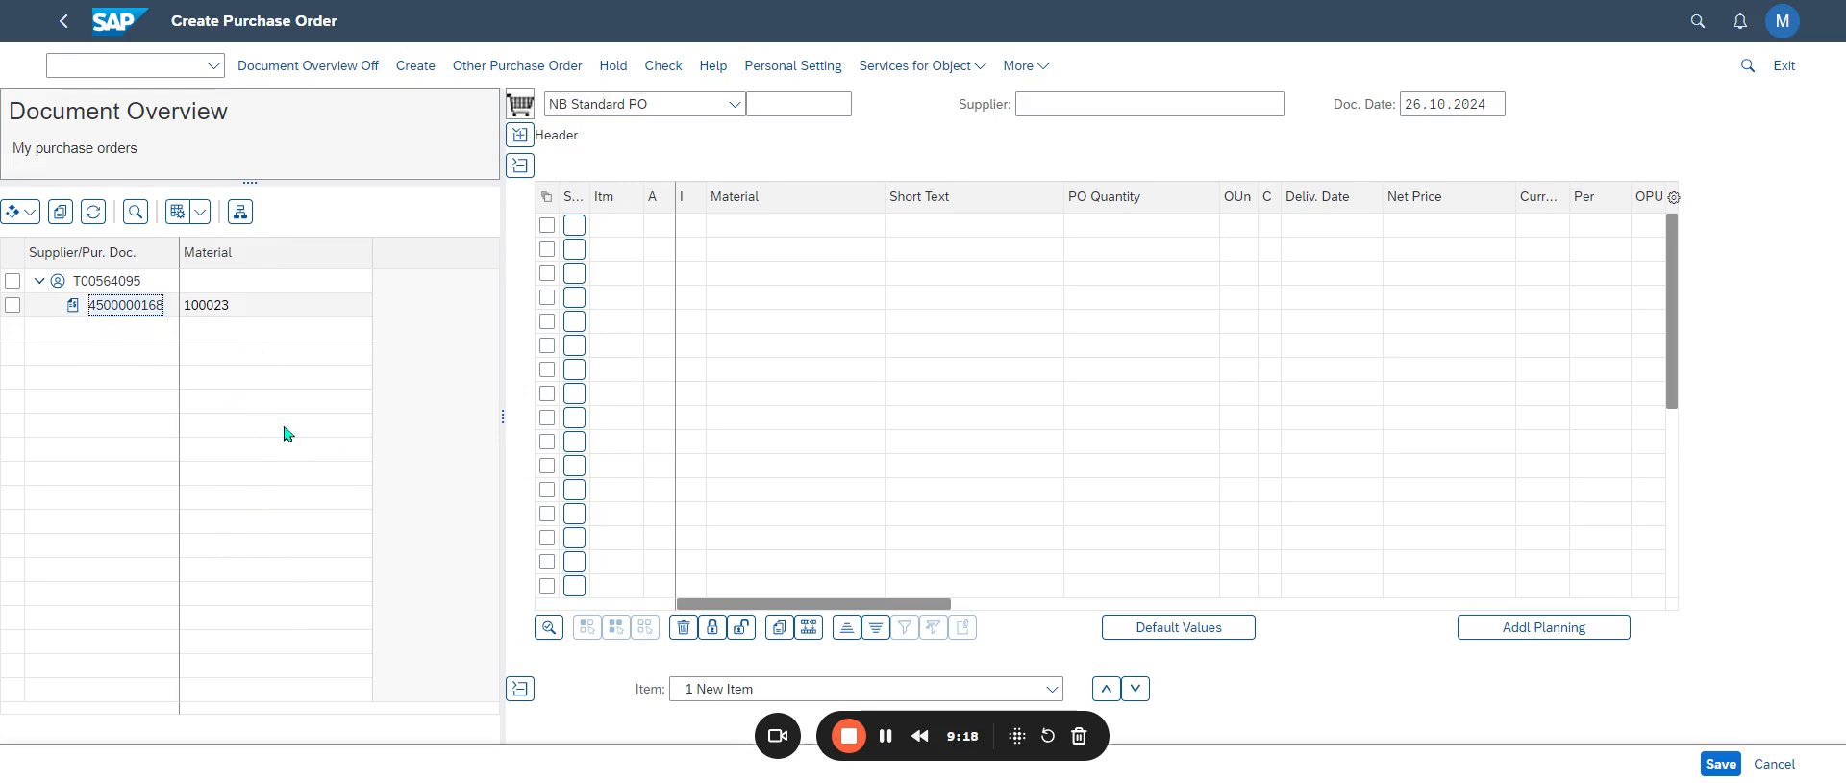
{"action": "left_click", "coordinate": [308, 65]}
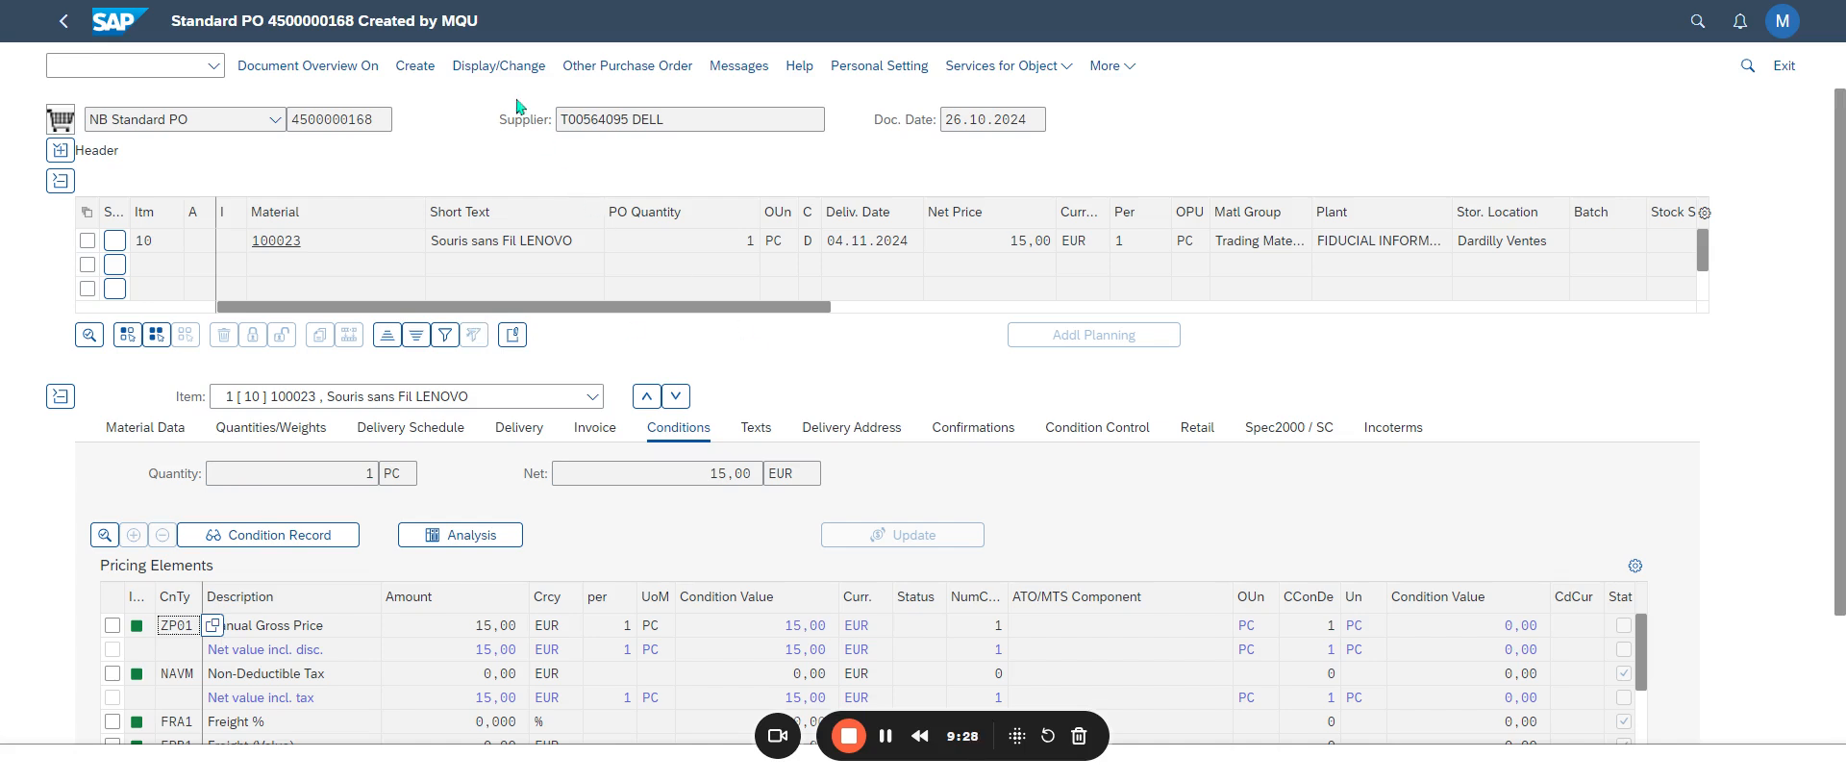
{"action": "left_click", "coordinate": [499, 66]}
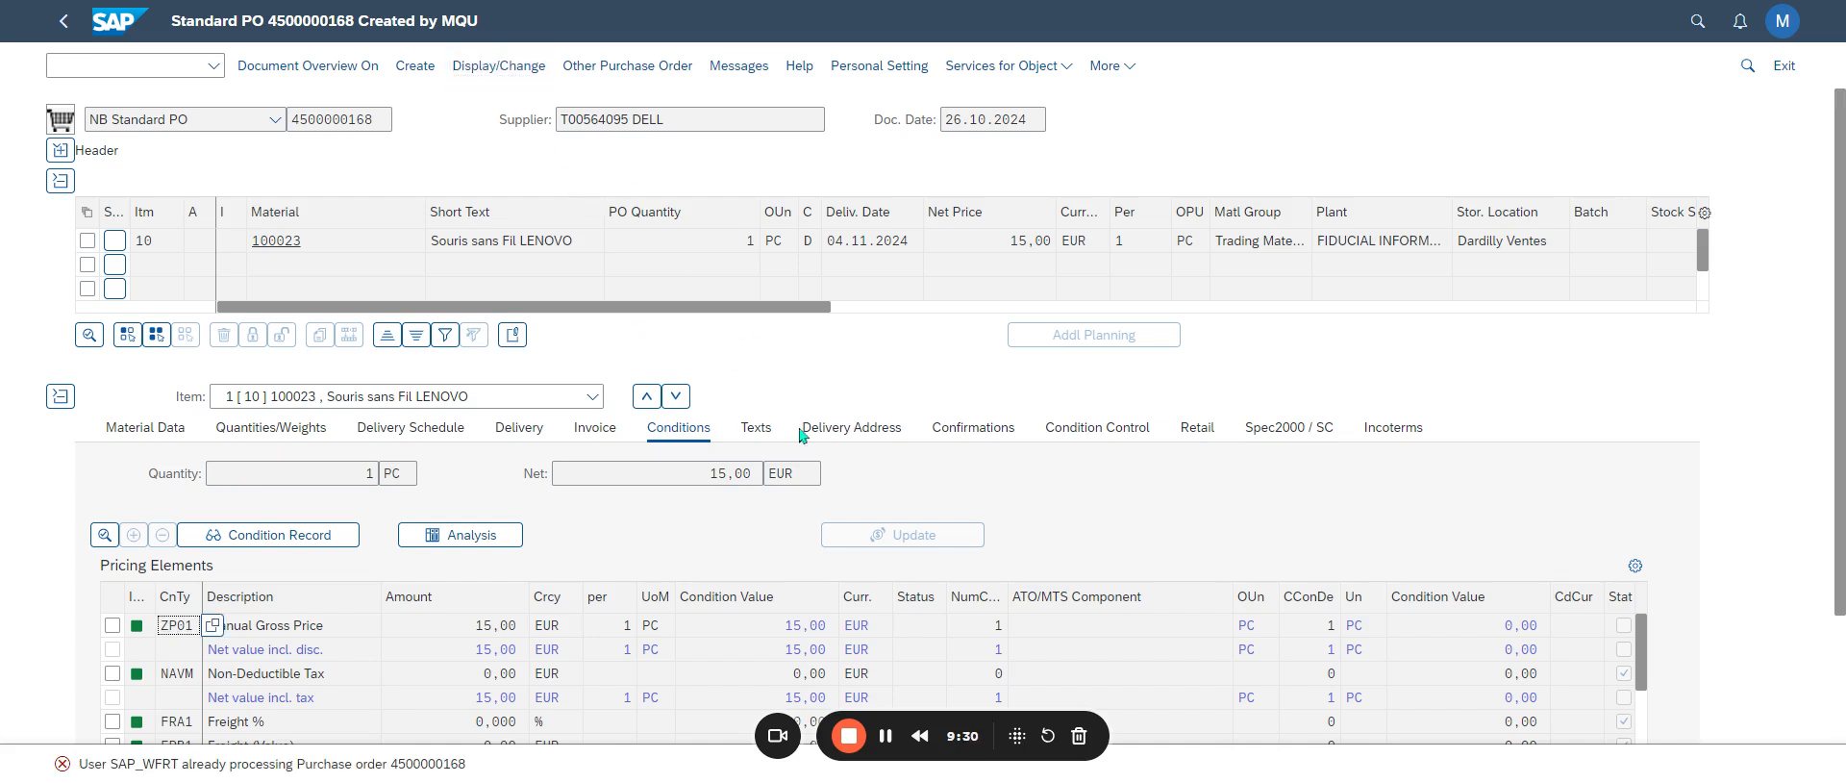
Step: Review the Flexible Workflow approval steps in the order header and switch the order to change mode
{"action": "left_click", "coordinate": [60, 150]}
{"action": "left_click", "coordinate": [1099, 154]}
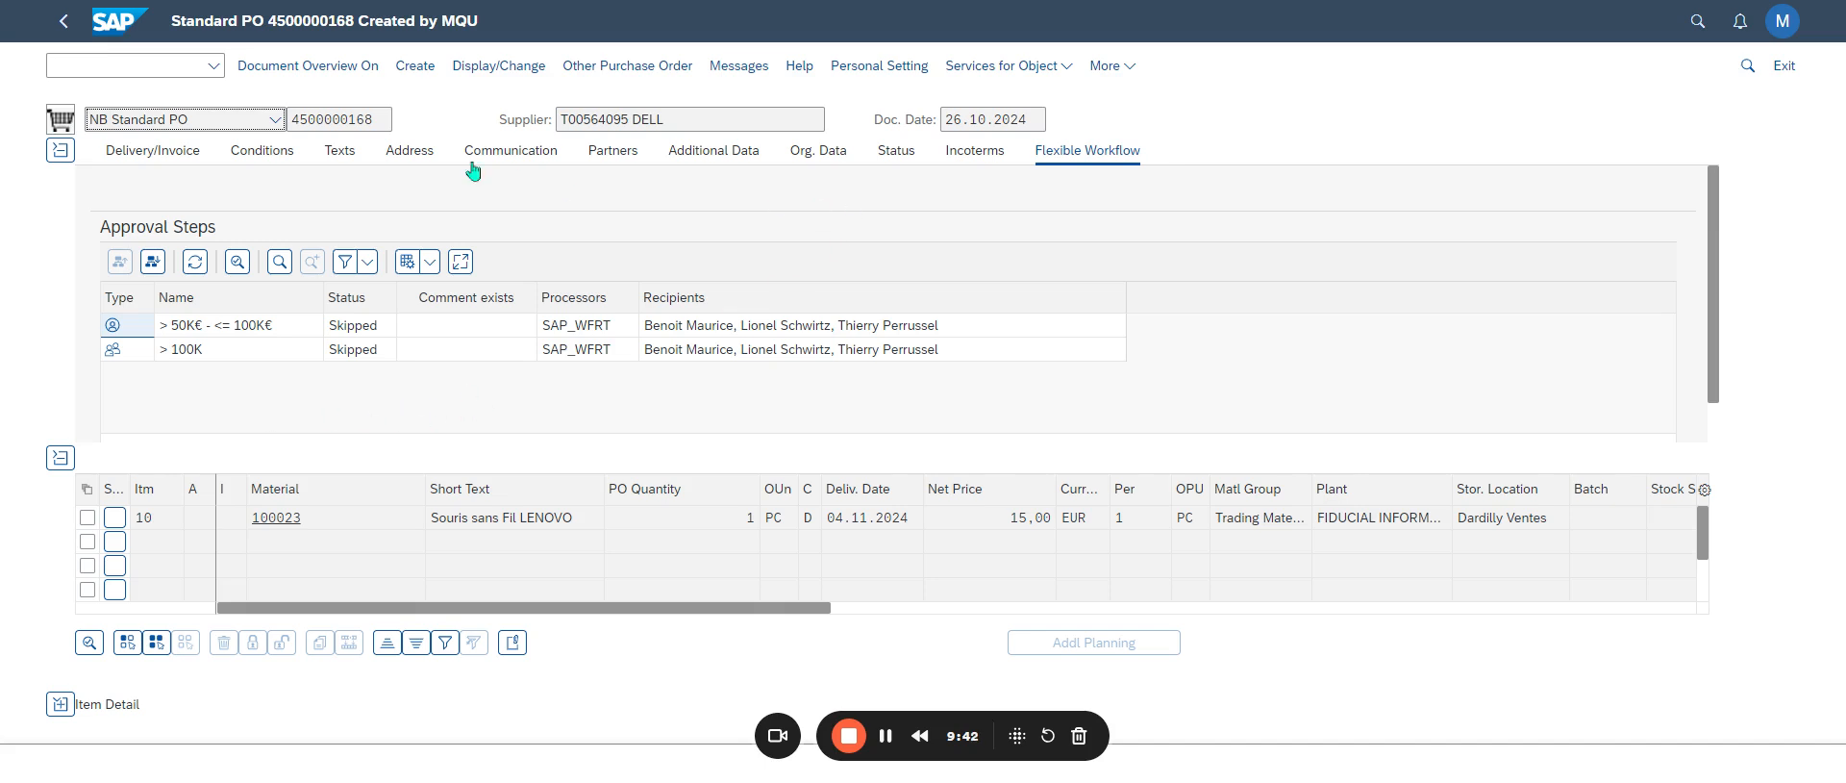
{"action": "left_click", "coordinate": [480, 69]}
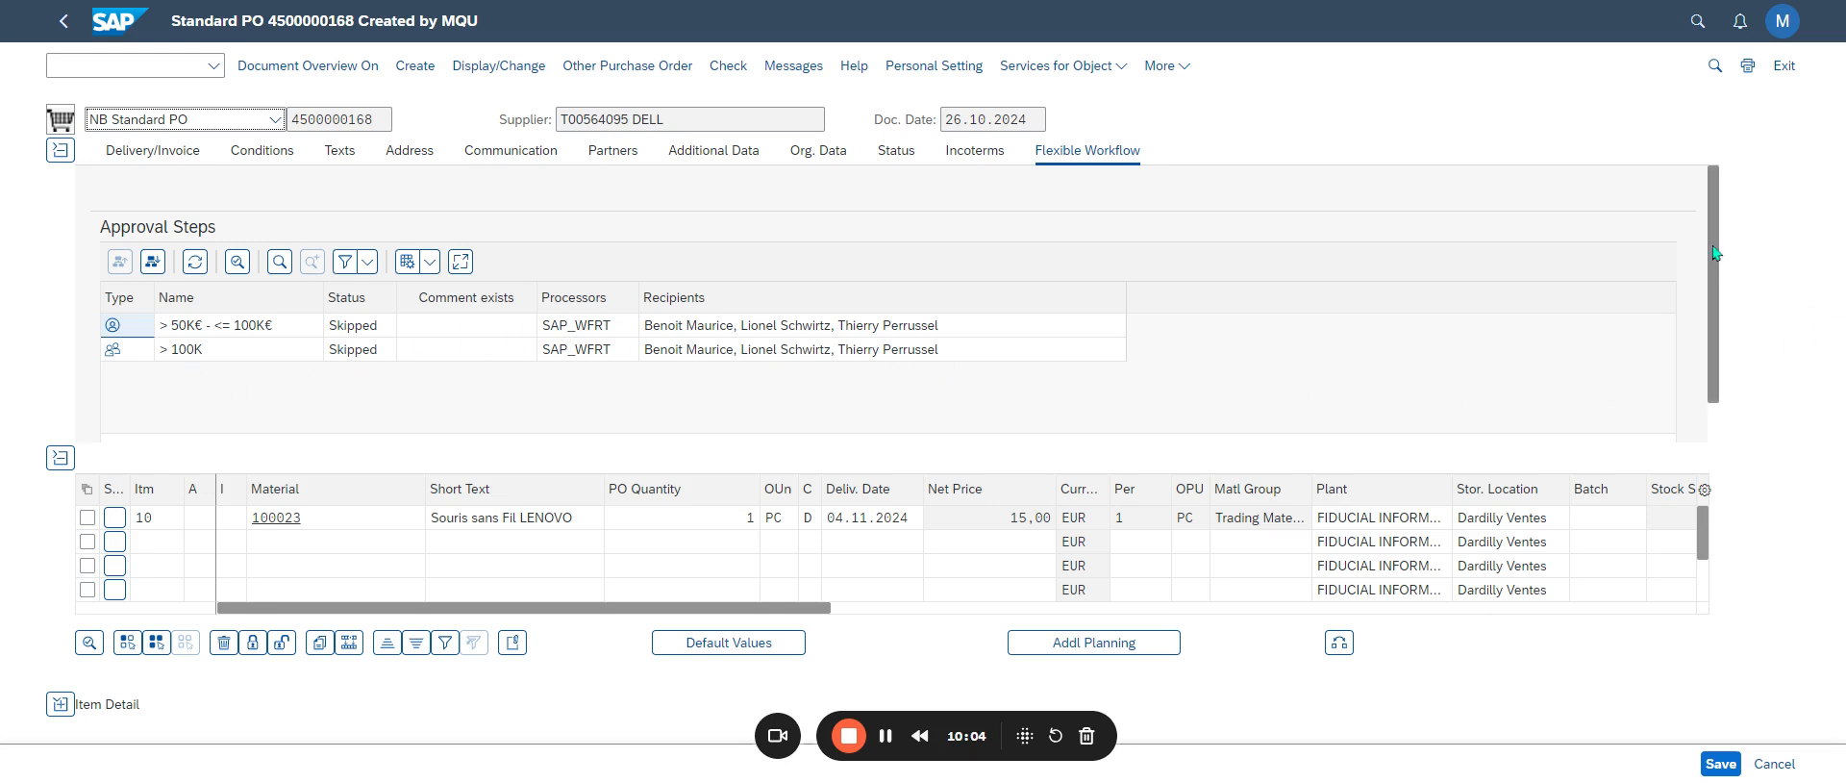
Step: Set item 10's PO quantity to 10.000 PC and save the purchase order after checking it for messages
{"action": "left_click_drag", "start_coordinate": [1717, 254], "coordinate": [1712, 351]}
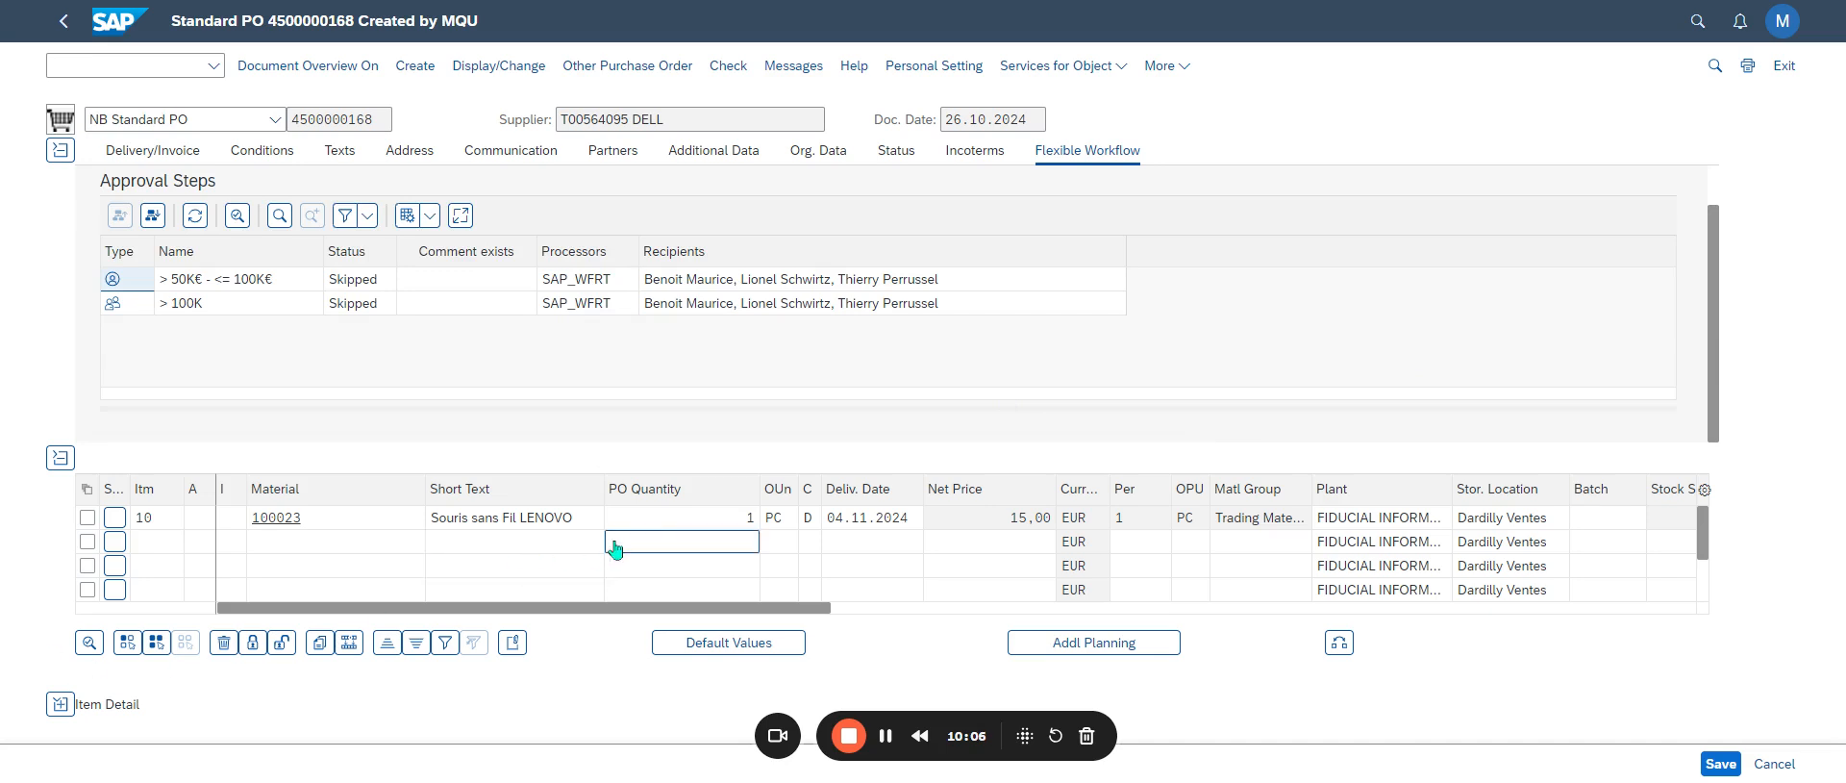
{"action": "left_click", "coordinate": [741, 517]}
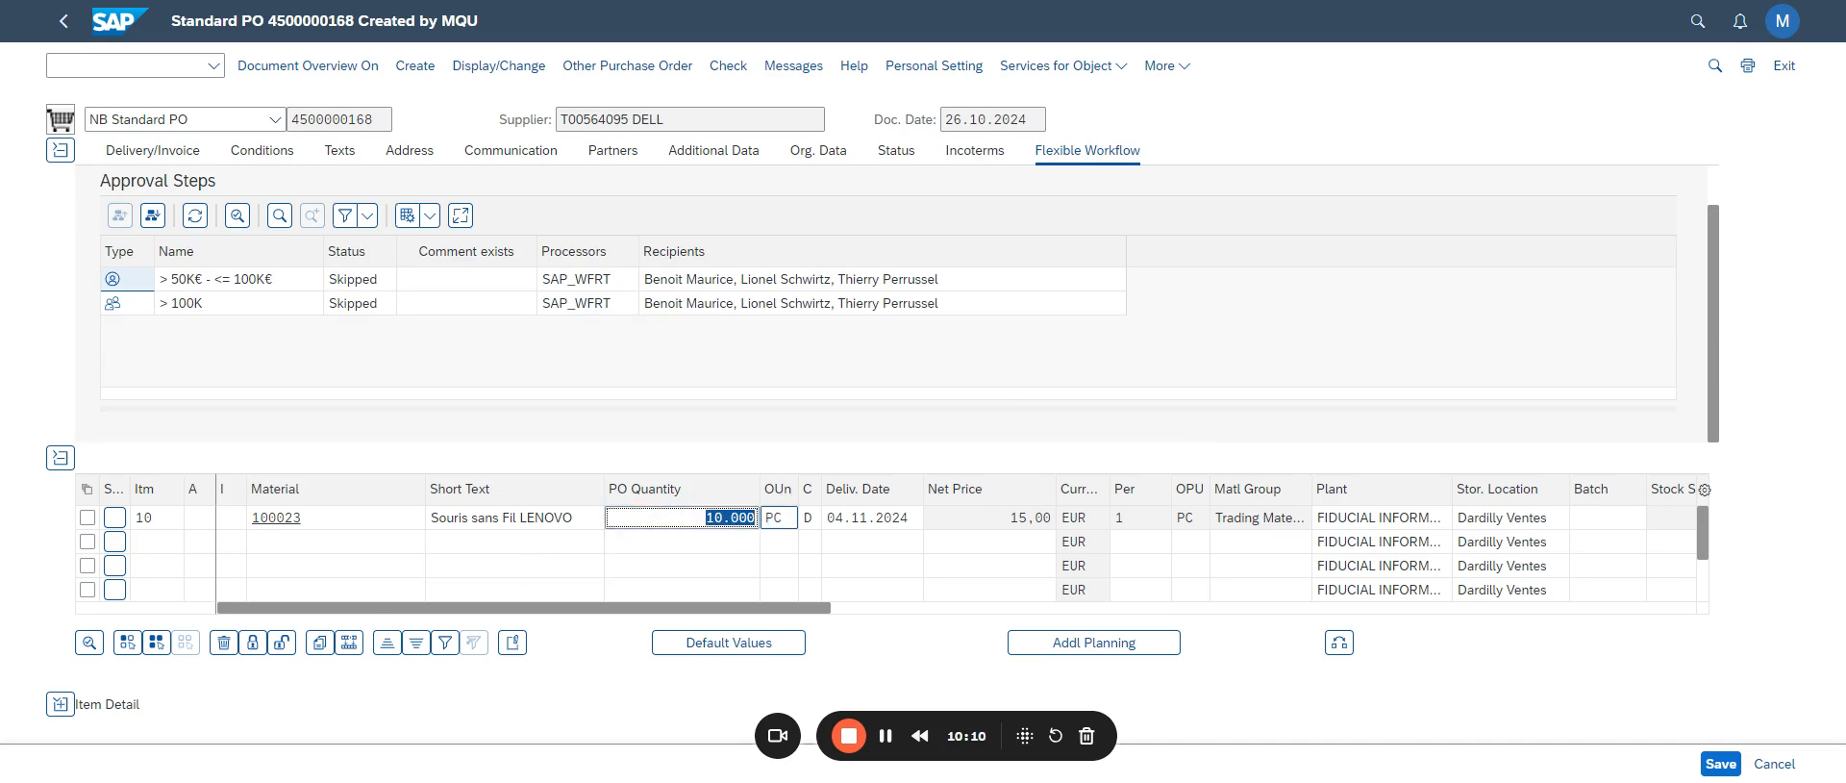
{"action": "left_click", "coordinate": [60, 704]}
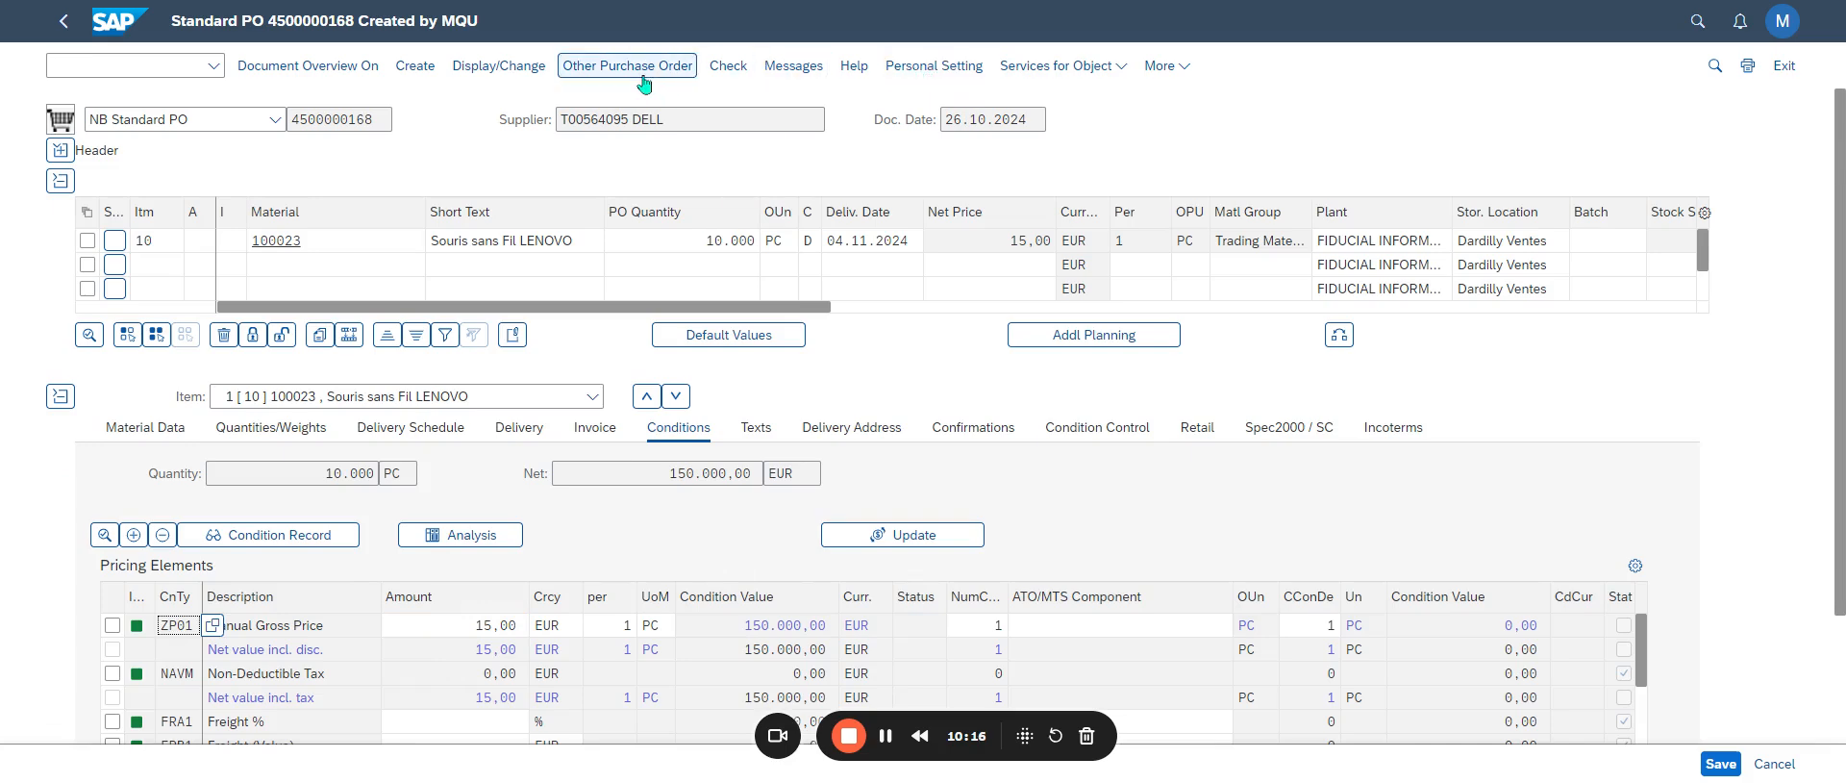
{"action": "left_click", "coordinate": [728, 66]}
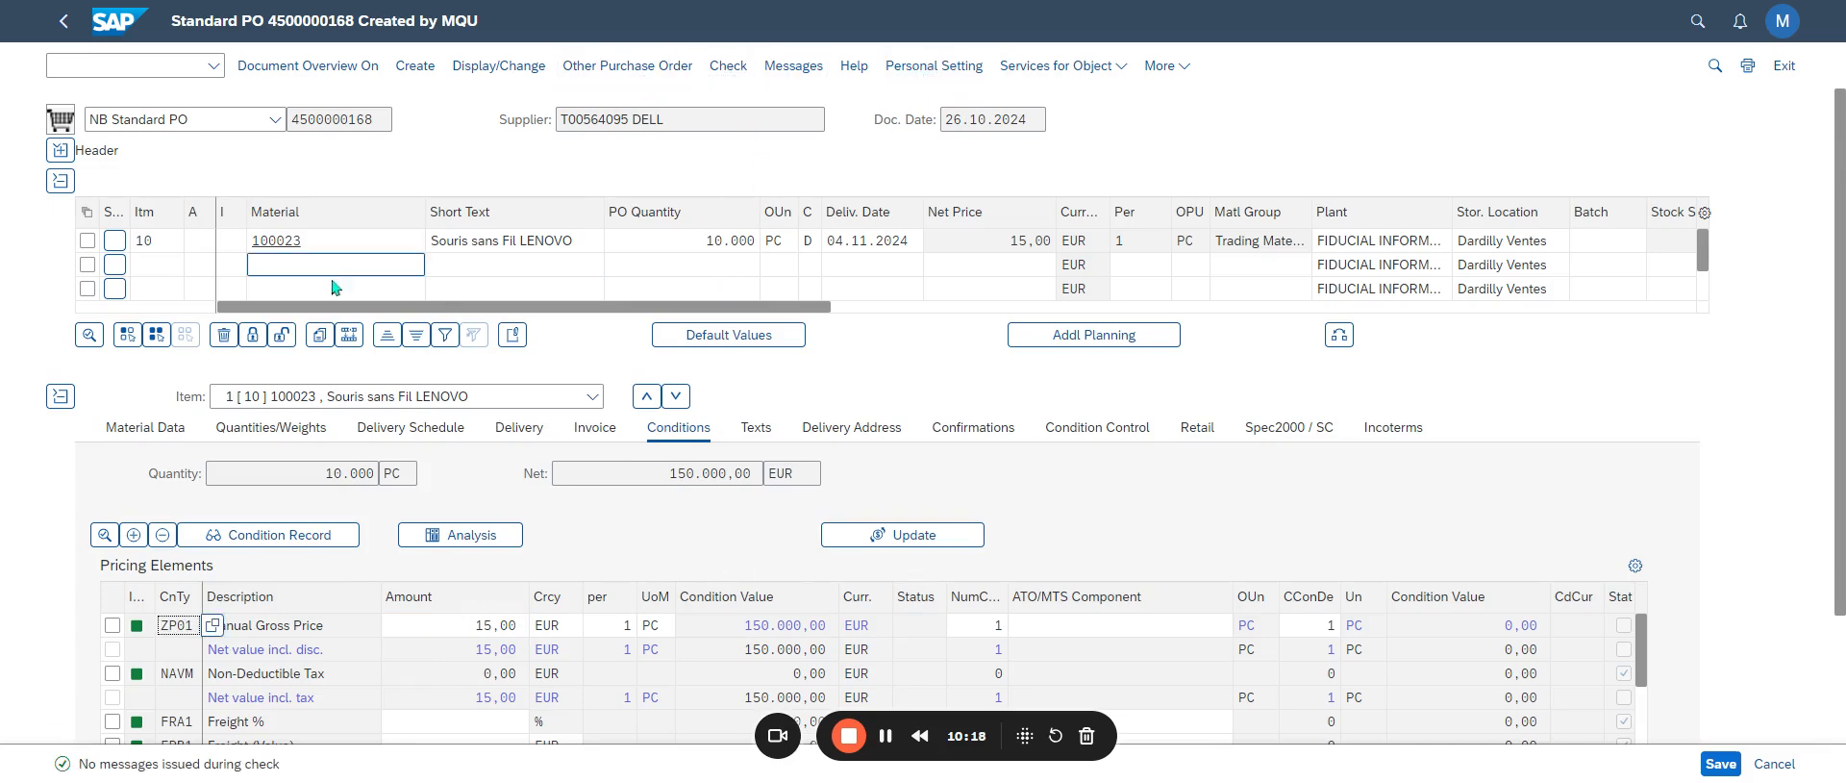
{"action": "left_click", "coordinate": [60, 150]}
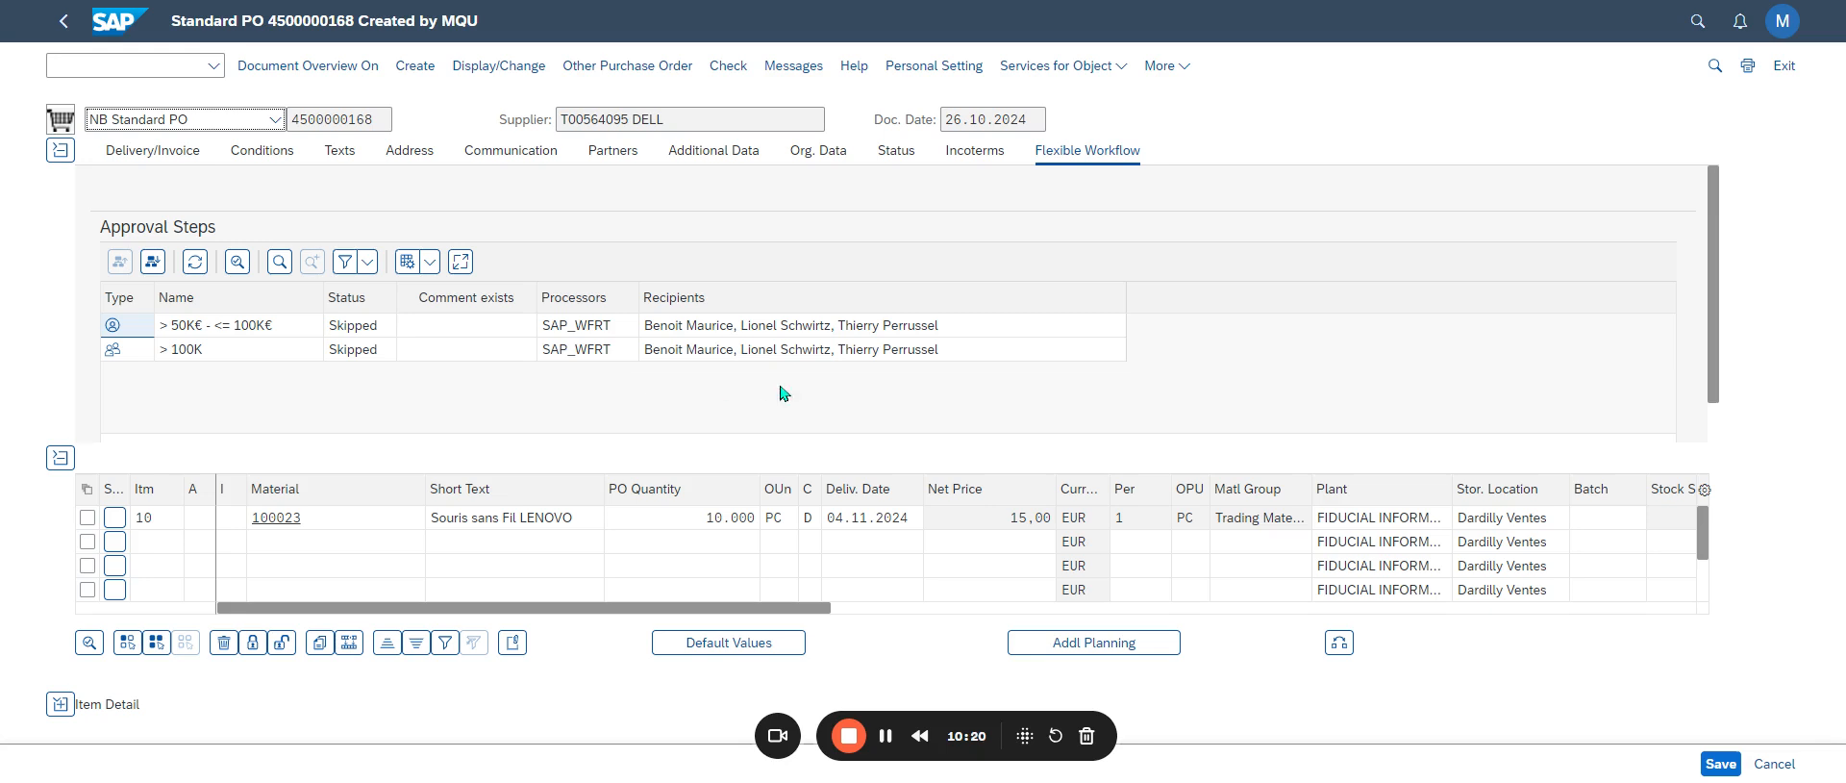
{"action": "left_click", "coordinate": [1721, 763]}
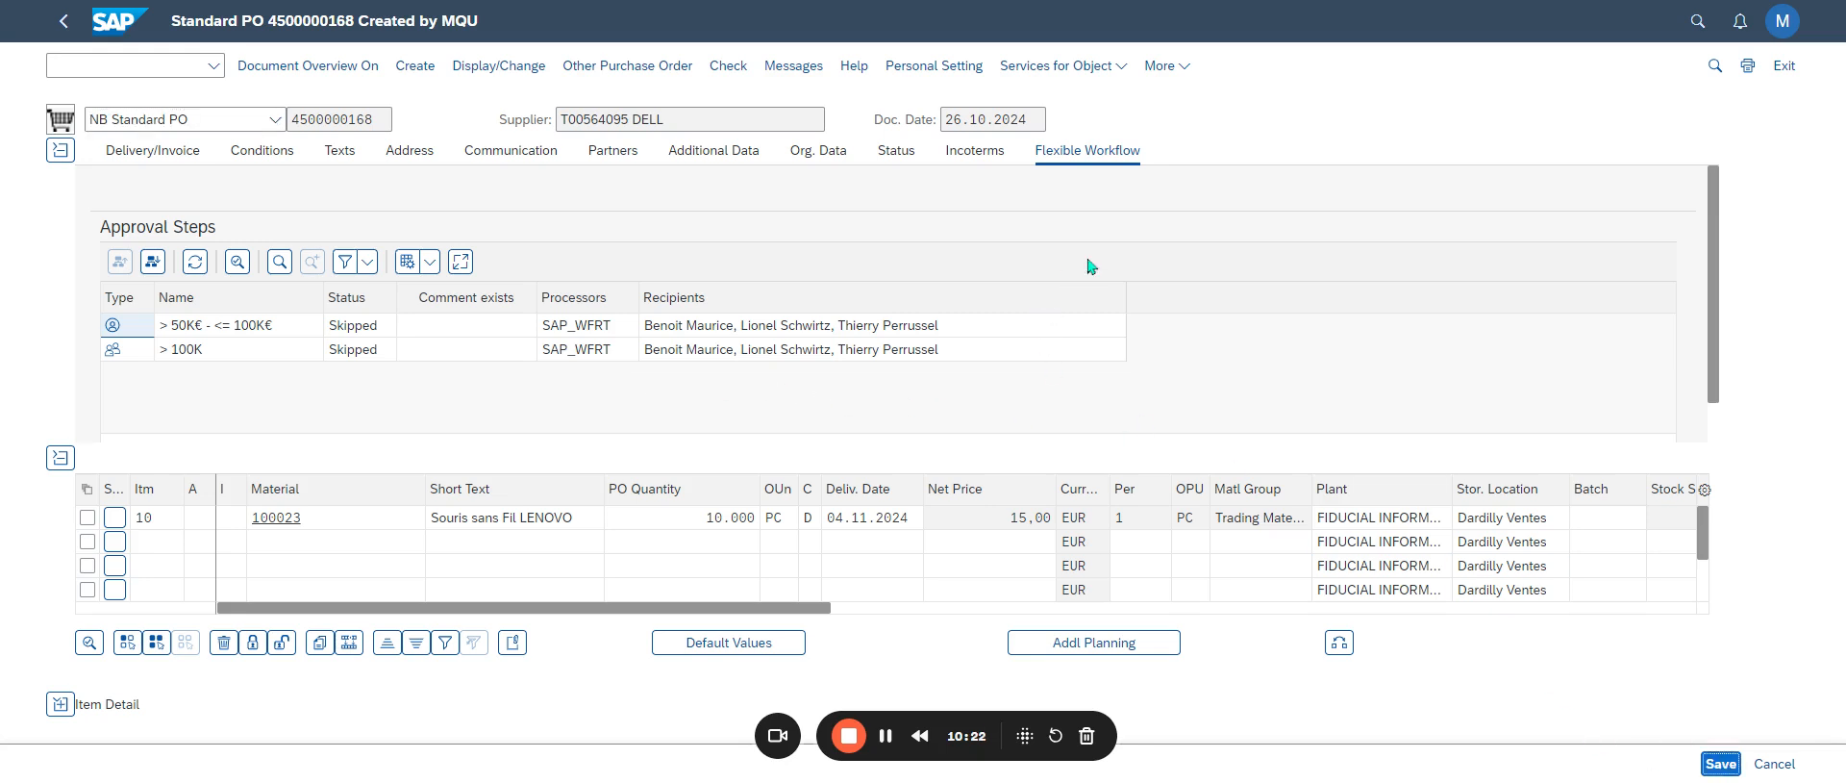
Step: Switch the saved order to change mode and examine its > 100K approval step
{"action": "left_click", "coordinate": [500, 73]}
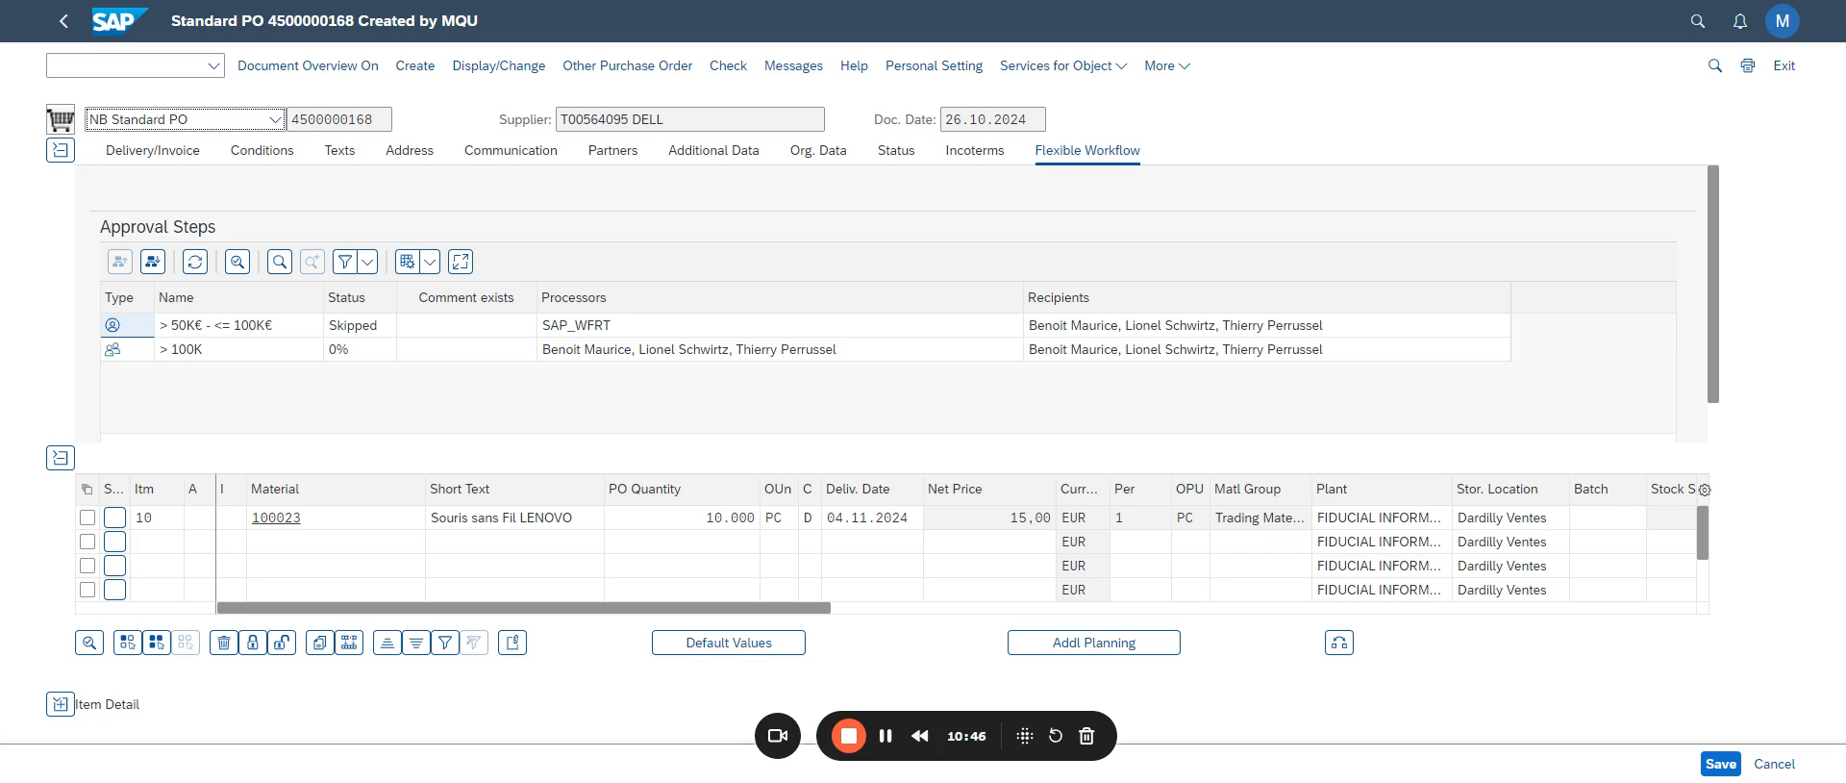
{"action": "left_click", "coordinate": [190, 359]}
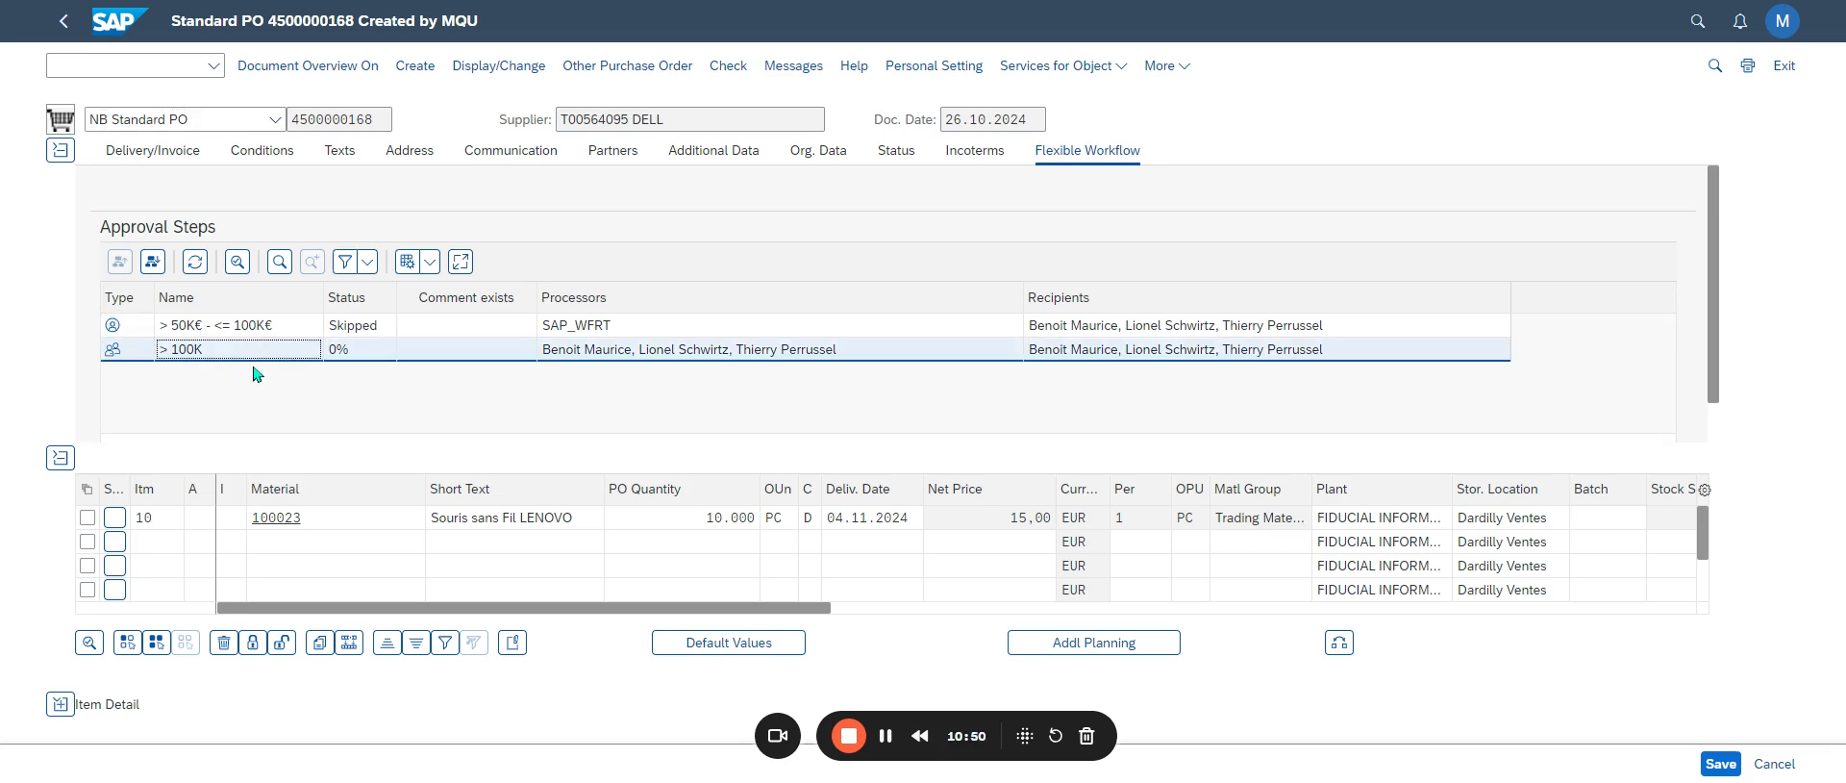